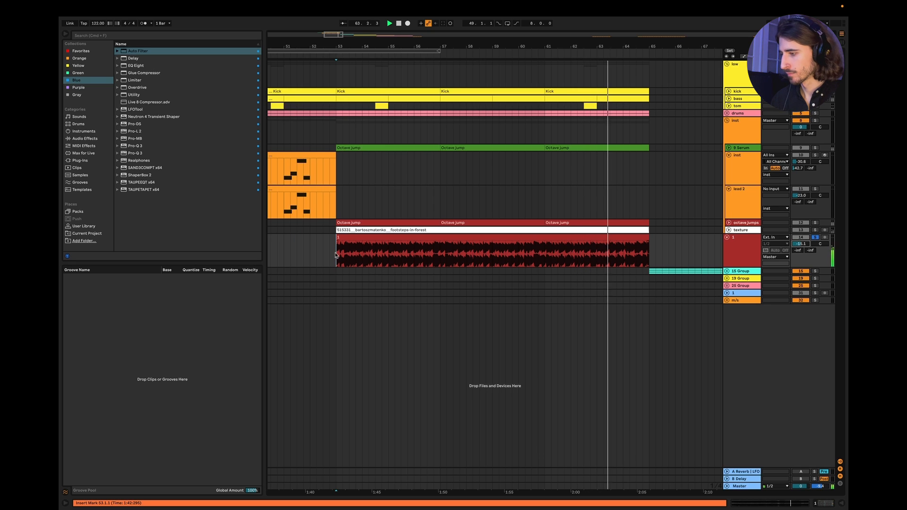
Stop playback, view the Octave Jumps slide in the presentation, and return to the Ableton Live arrangement.
{"action": "key", "text": "space"}
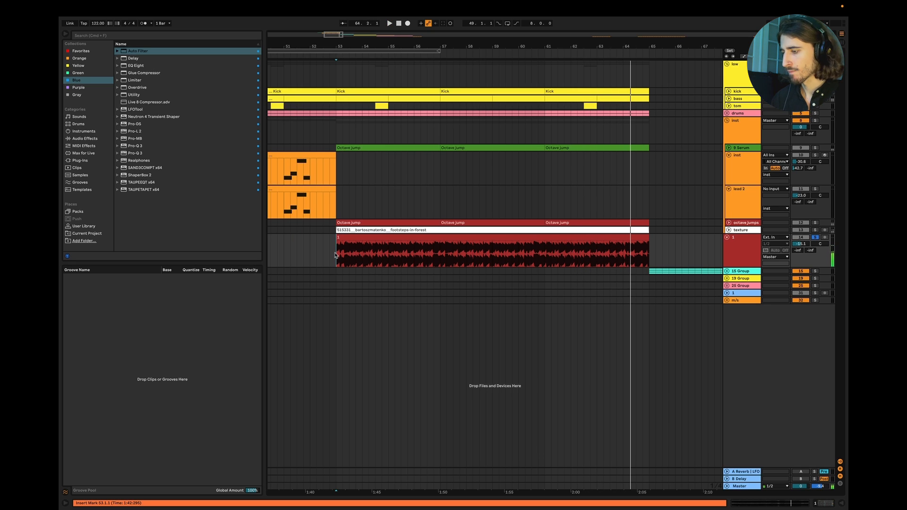
{"action": "key", "text": "ctrl+Left"}
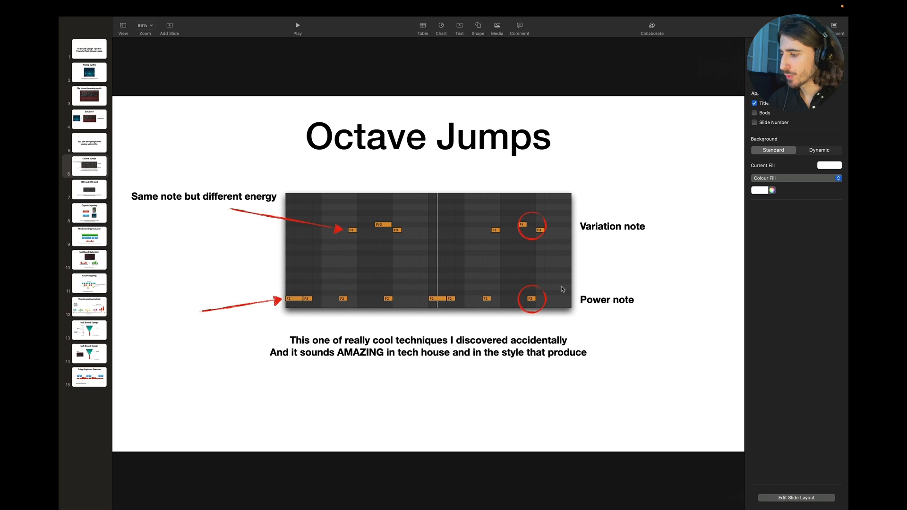
{"action": "key", "text": "super+Tab"}
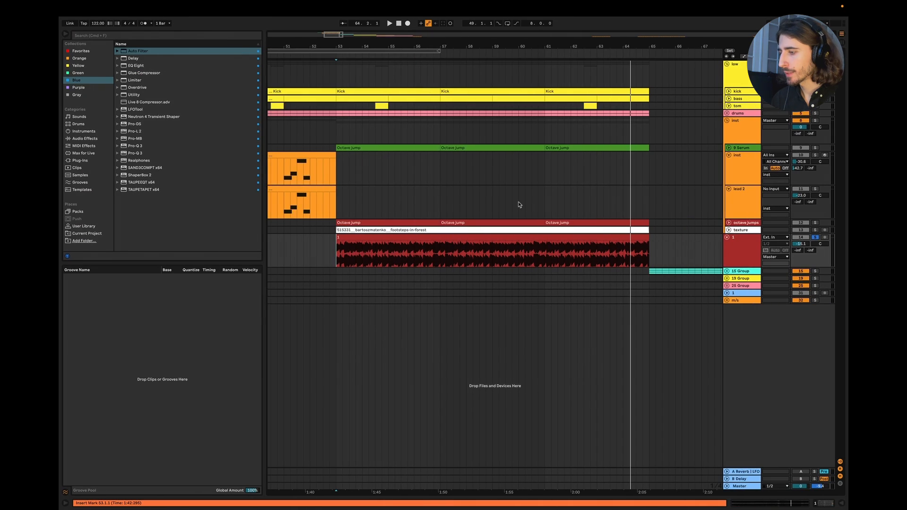
Unfold the octave jumps track and open its first Octave jump clip in the note editor.
{"action": "scroll", "coordinate": [390, 196], "scroll_direction": "left", "scroll_amount": 1}
{"action": "scroll", "coordinate": [391, 196], "scroll_direction": "right", "scroll_amount": 1}
{"action": "scroll", "coordinate": [592, 170], "scroll_direction": "left", "scroll_amount": 1}
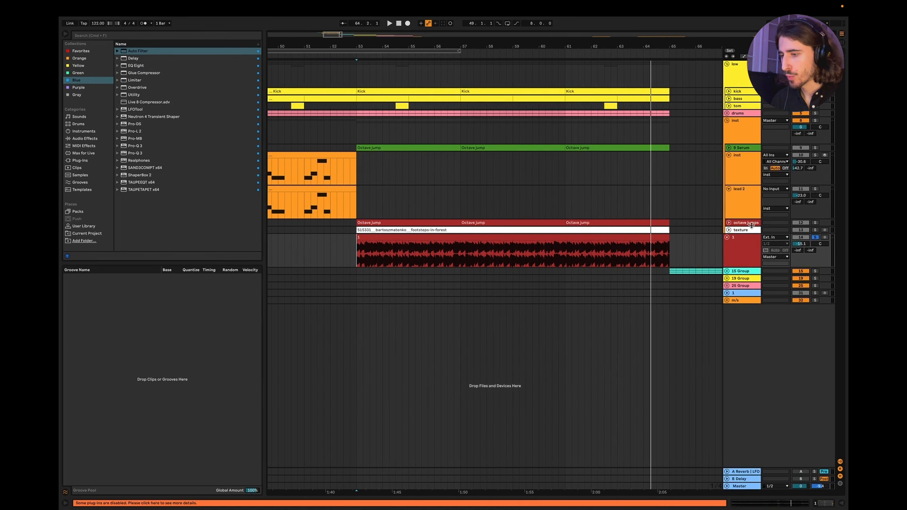
{"action": "left_click", "coordinate": [728, 223]}
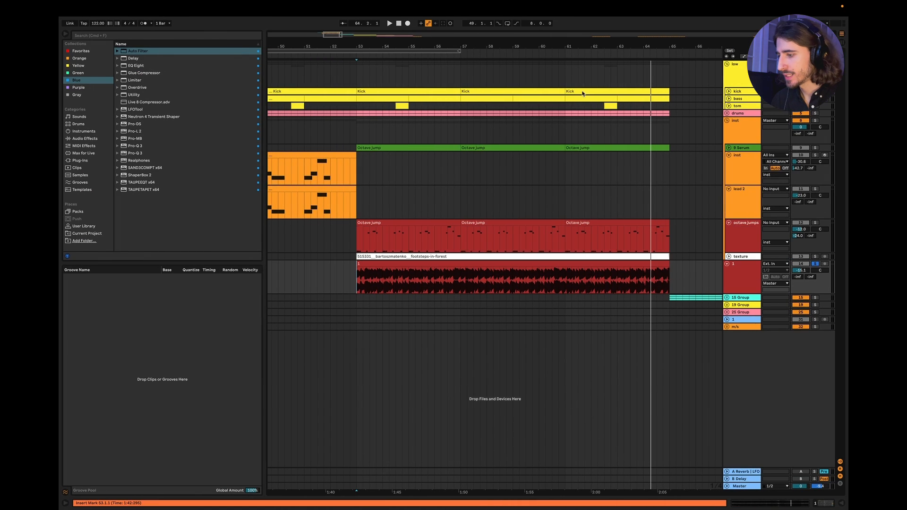
{"action": "double_click", "coordinate": [425, 222]}
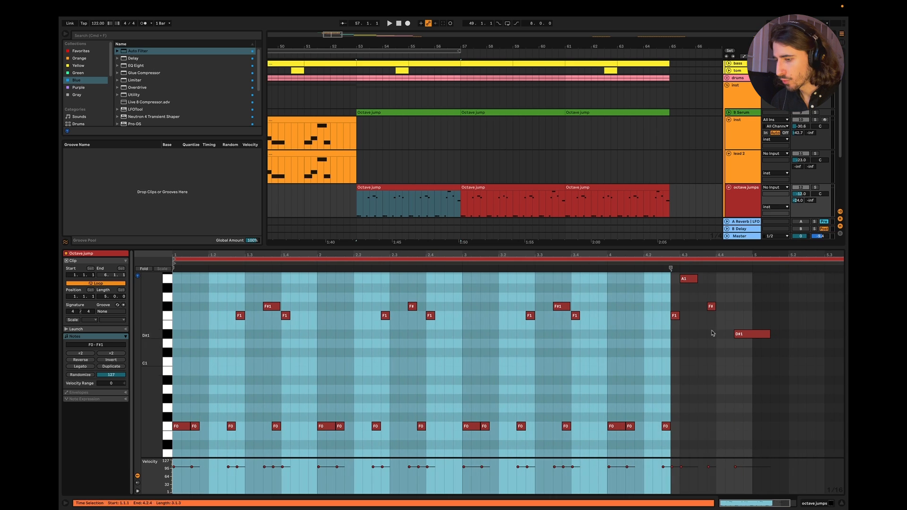
Transpose the upper F1 and F#1 notes in bars 1 to 3 of the Octave jump clip down one octave.
{"action": "left_click", "coordinate": [707, 328]}
{"action": "left_click_drag", "start_coordinate": [633, 356], "coordinate": [206, 289]}
{"action": "key", "text": "shift+Down"}
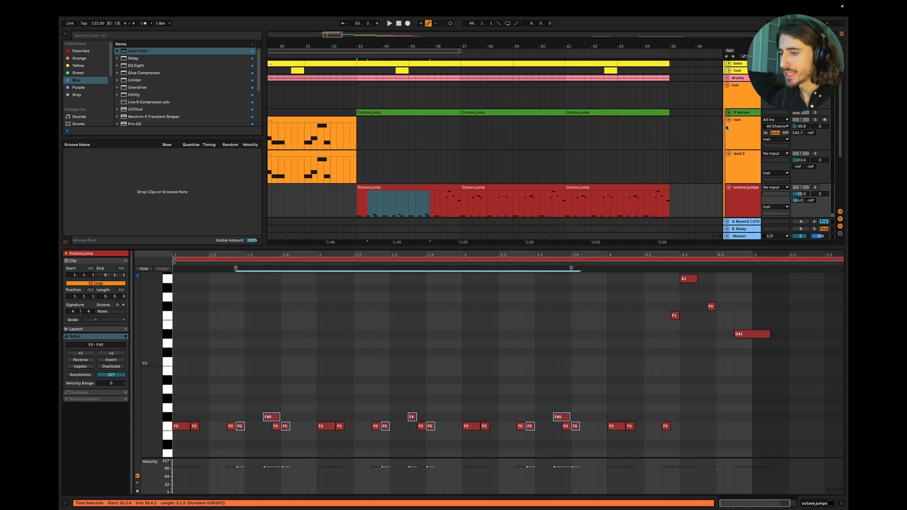
{"action": "key", "text": "super+z"}
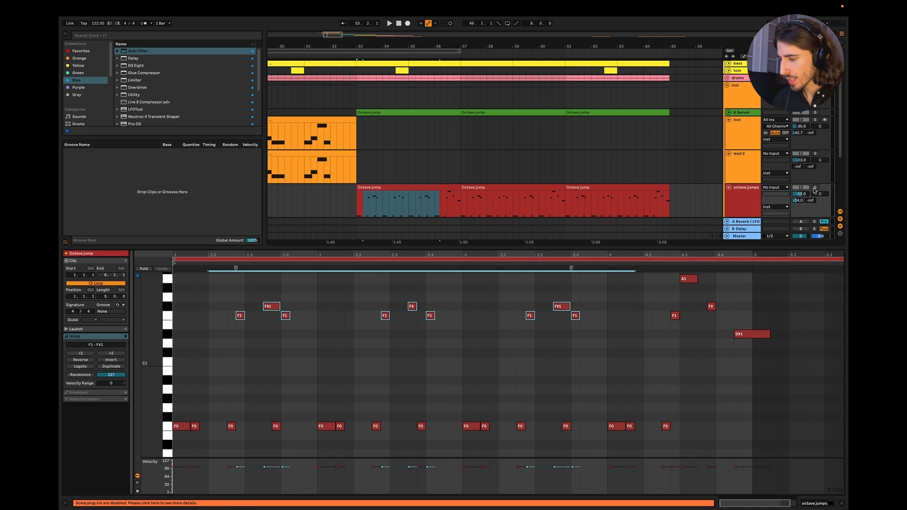
{"action": "key", "text": "super+shift+z"}
Solo the octave jumps track, hide the clip editor, and start playback from bar 53.
{"action": "left_click", "coordinate": [816, 187]}
{"action": "left_click", "coordinate": [841, 503]}
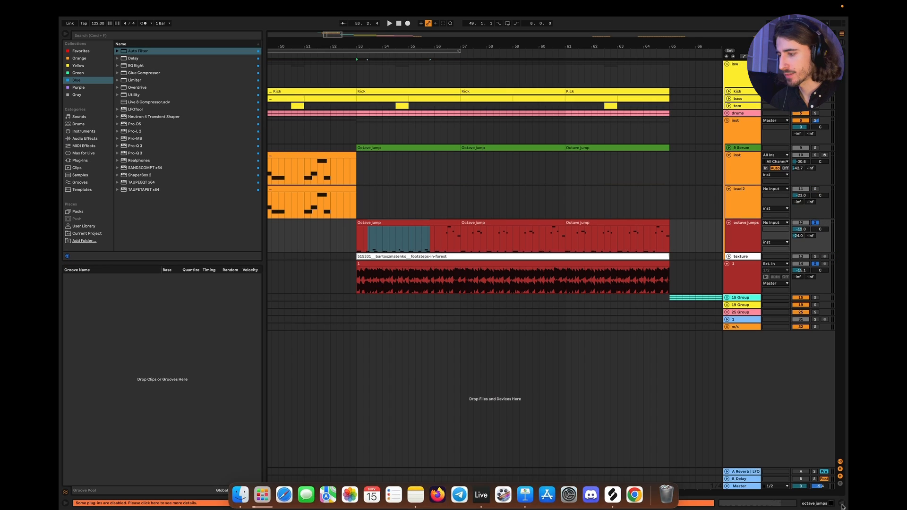
{"action": "left_click", "coordinate": [360, 236]}
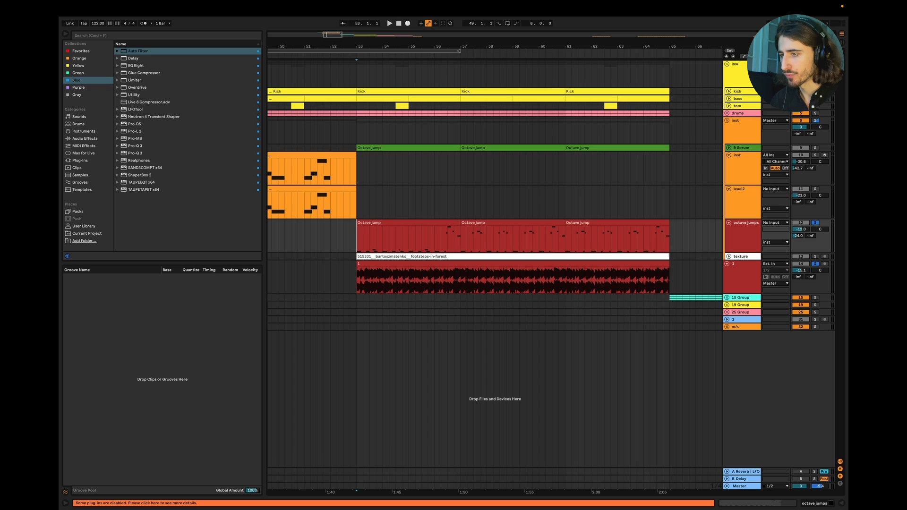
{"action": "key", "text": "space"}
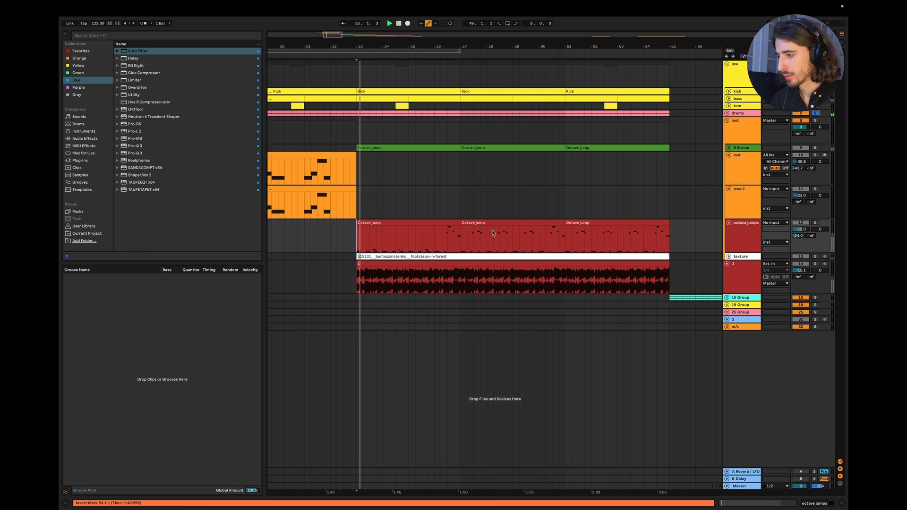
Review the lowered notes in the first Octave jump clip during playback, and replay the section from bar 53.
{"action": "double_click", "coordinate": [444, 224]}
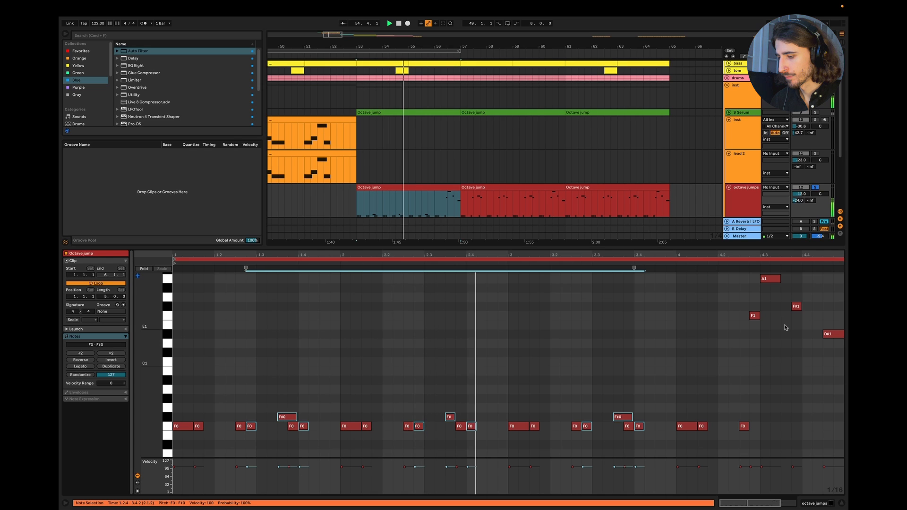
{"action": "left_click", "coordinate": [841, 503]}
{"action": "key", "text": "space"}
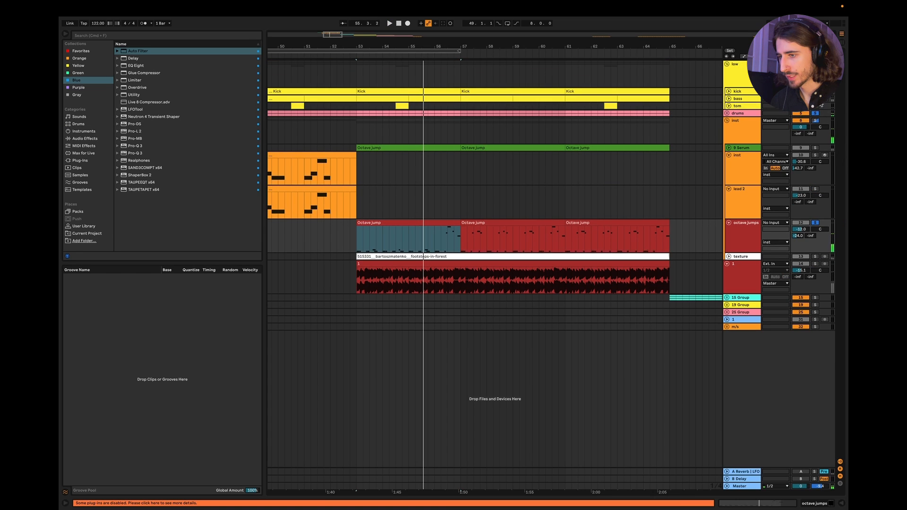
{"action": "key", "text": "space"}
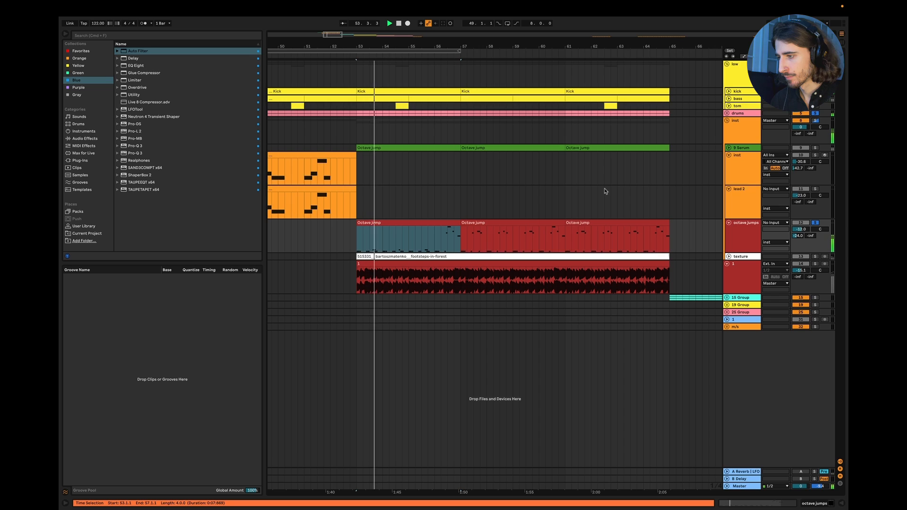
Transpose the selected notes in the first Octave jump clip up one octave and play the section for comparison.
{"action": "double_click", "coordinate": [416, 222]}
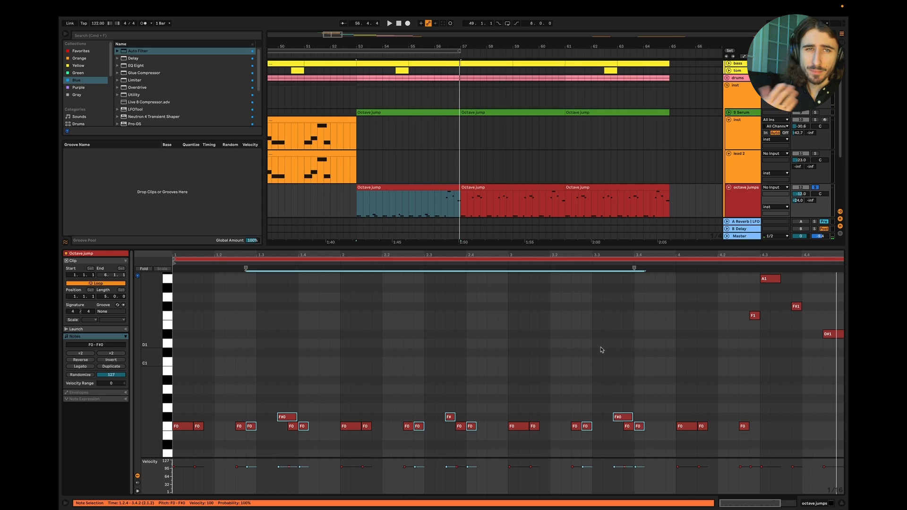
{"action": "key", "text": "shift+Up"}
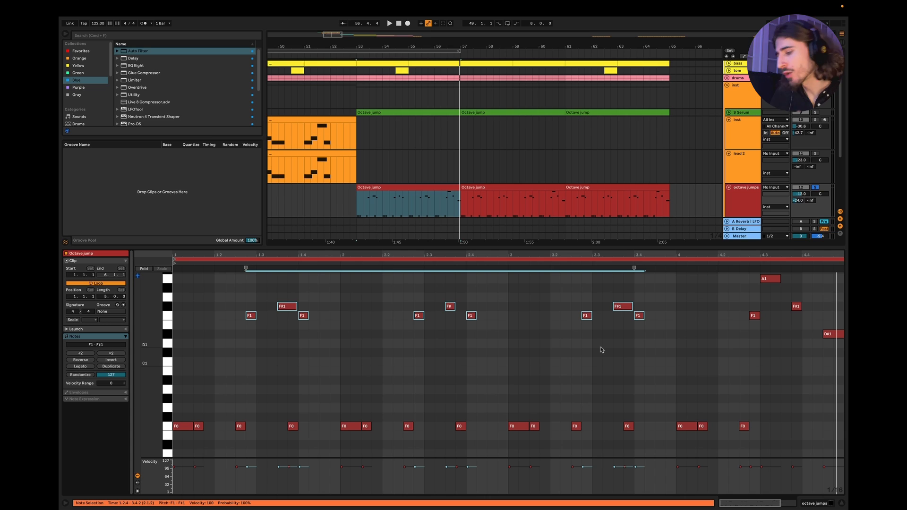
{"action": "key", "text": "space"}
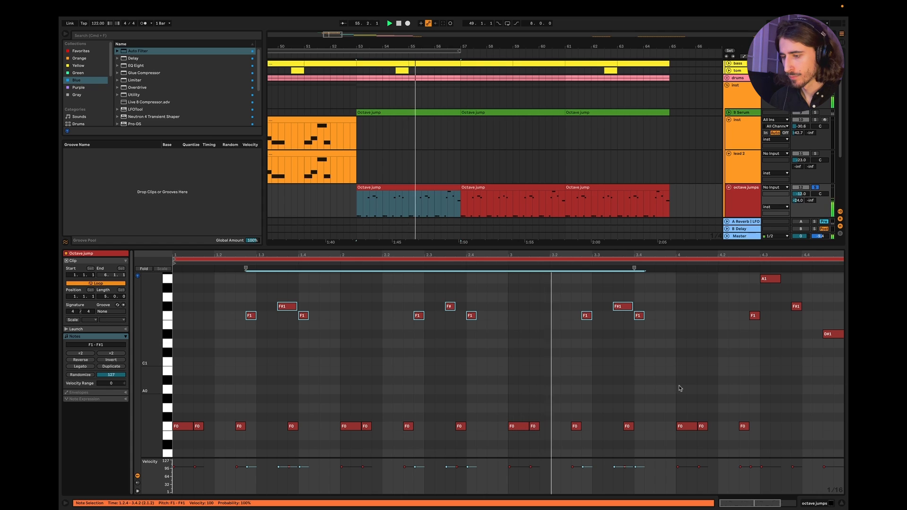
{"action": "left_click", "coordinate": [841, 503]}
{"action": "key", "text": "space"}
Unfold and solo the bass track, and play it together with the octave jumps lead from bar 53.
{"action": "scroll", "coordinate": [394, 142], "scroll_direction": "up", "scroll_amount": 2}
{"action": "scroll", "coordinate": [394, 141], "scroll_direction": "up", "scroll_amount": 3}
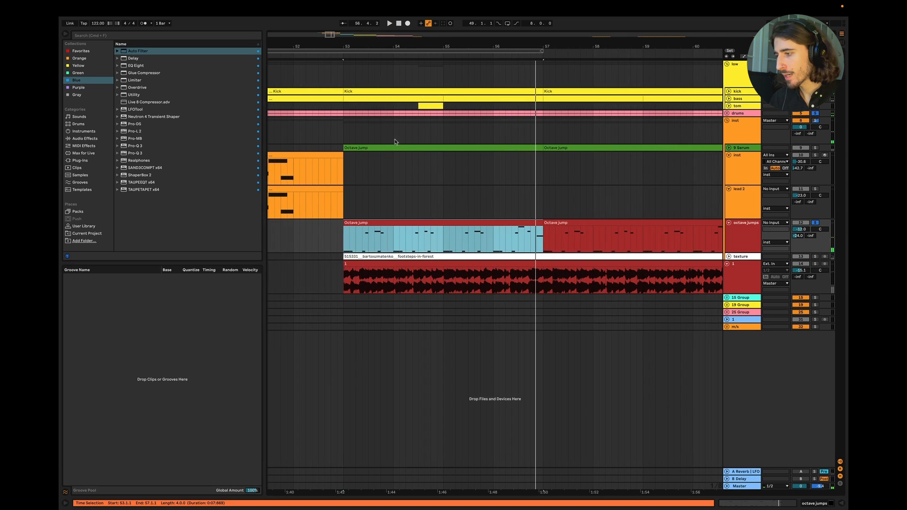
{"action": "left_click", "coordinate": [729, 99]}
{"action": "left_click", "coordinate": [815, 98]}
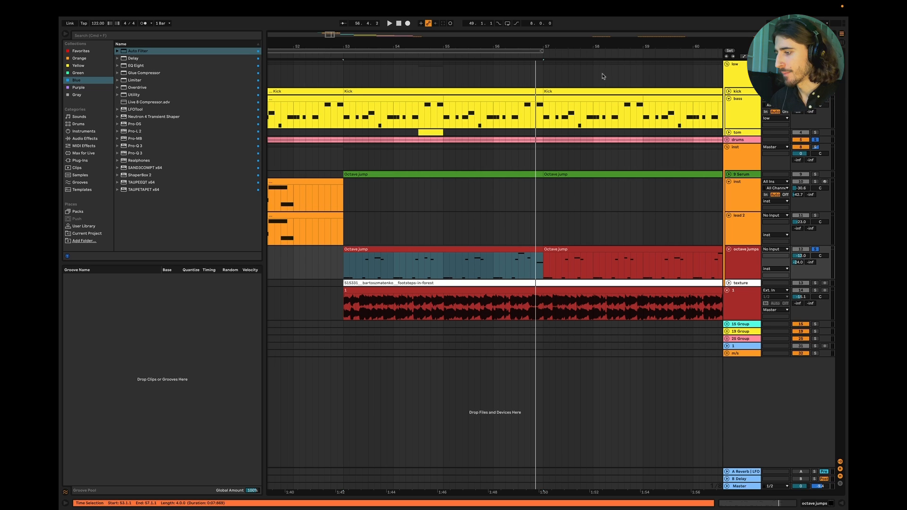
{"action": "left_click", "coordinate": [347, 128]}
{"action": "scroll", "coordinate": [345, 128], "scroll_direction": "down", "scroll_amount": 2}
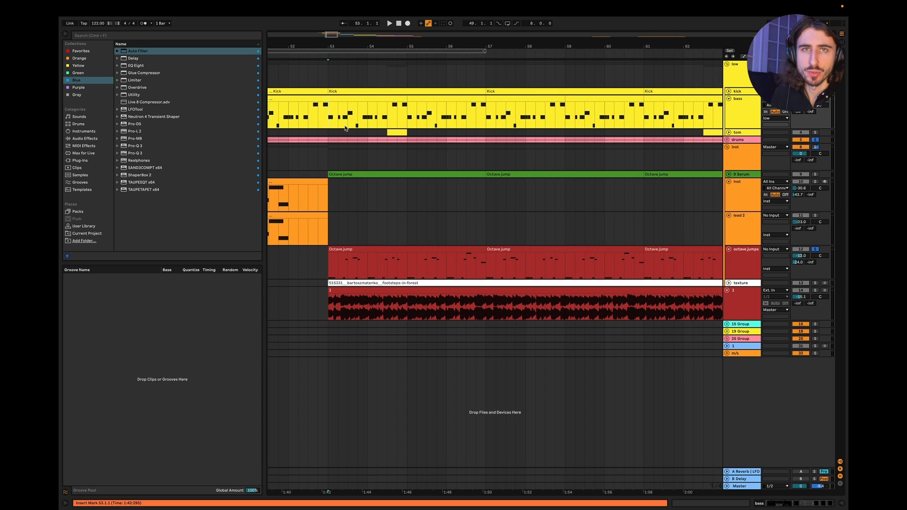
{"action": "key", "text": "space"}
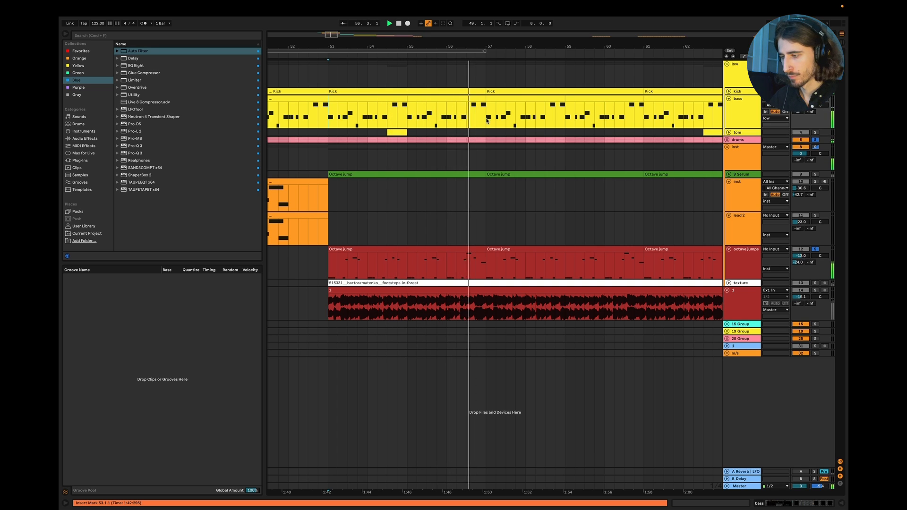
{"action": "scroll", "coordinate": [487, 120], "scroll_direction": "down", "scroll_amount": 3}
{"action": "scroll", "coordinate": [487, 120], "scroll_direction": "left", "scroll_amount": 2}
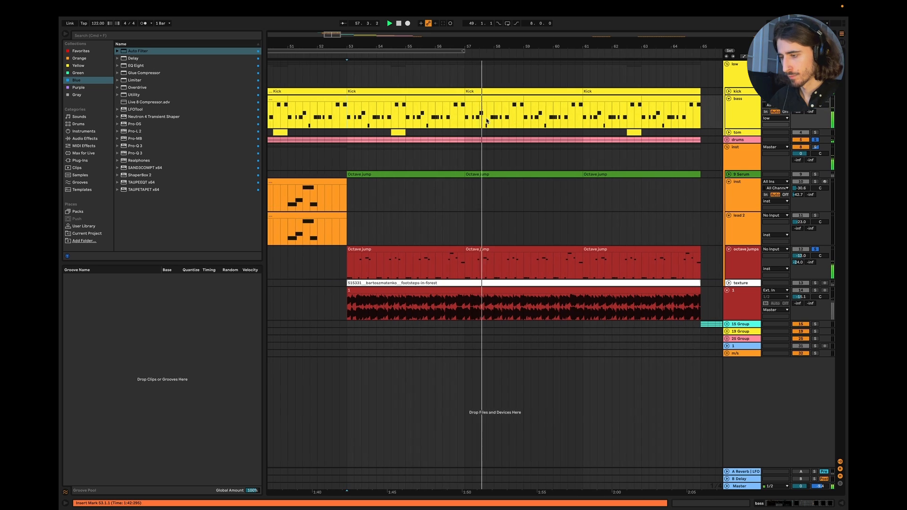
Add the Realphones plug-in to the Master track's device chain after Utility.
{"action": "double_click", "coordinate": [746, 485]}
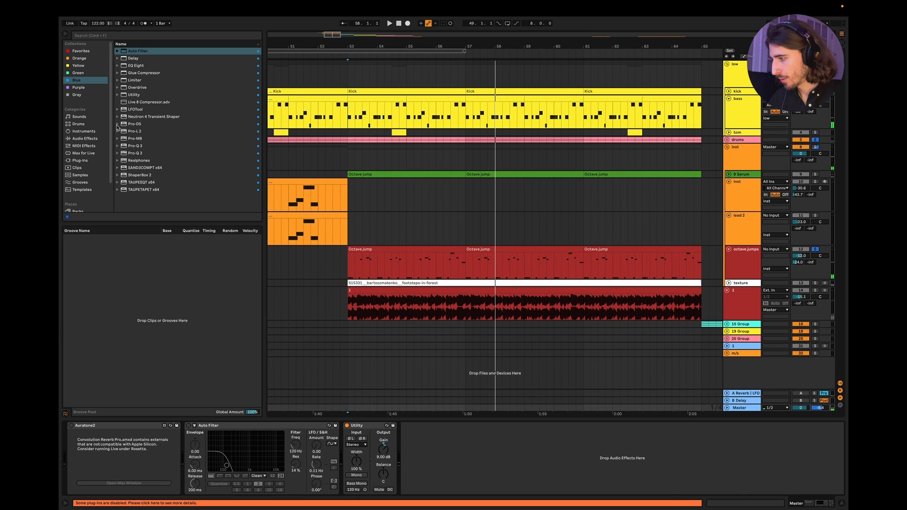
{"action": "left_click_drag", "start_coordinate": [153, 158], "coordinate": [589, 472]}
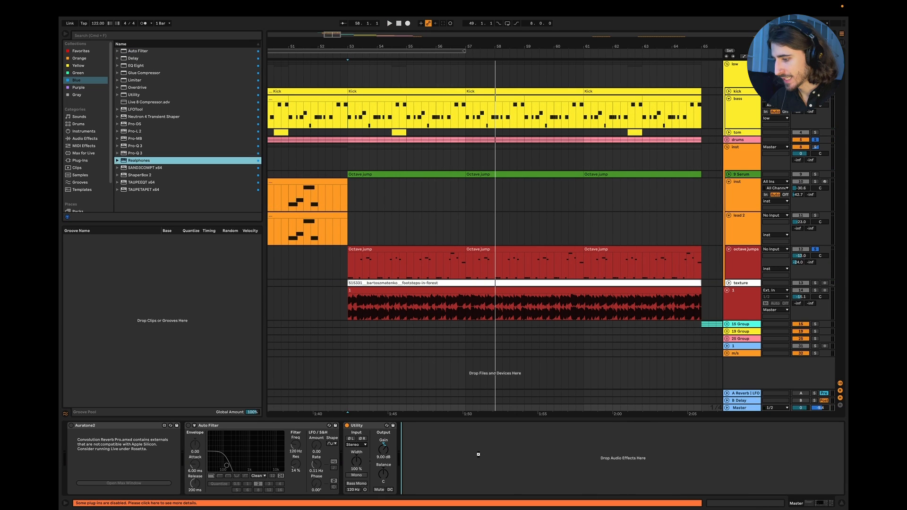
{"action": "left_click_drag", "start_coordinate": [478, 454], "coordinate": [477, 454]}
Set the Realphones environment to Night Club and its headphone profile to Audio-Technica ATH-M20x.
{"action": "left_click", "coordinate": [367, 262]}
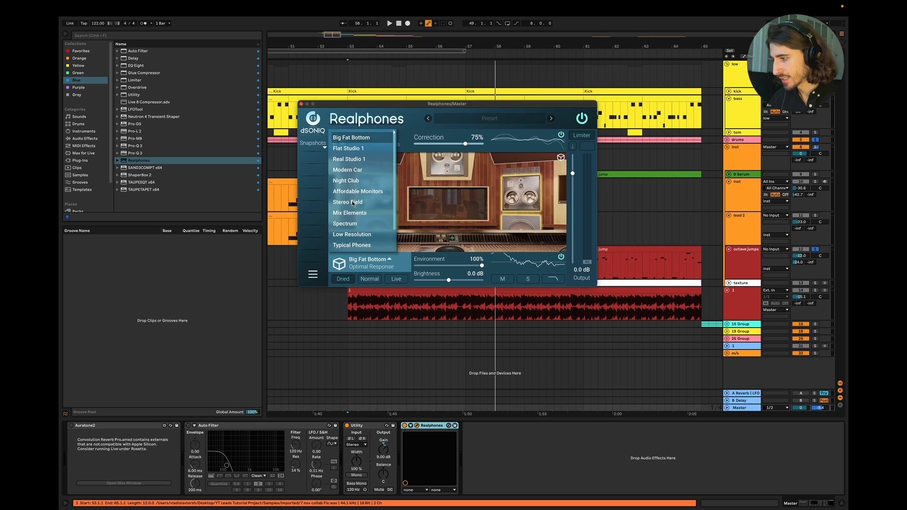
{"action": "left_click", "coordinate": [346, 180]}
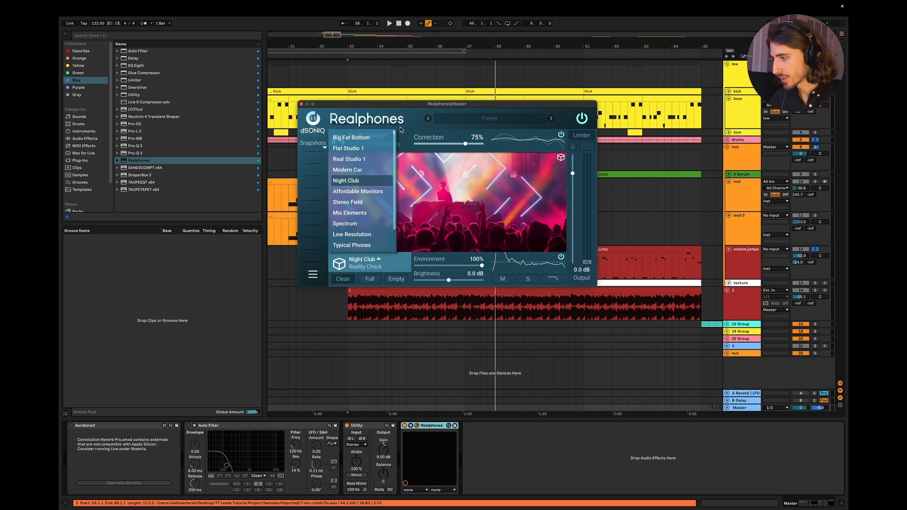
{"action": "left_click", "coordinate": [362, 88]}
{"action": "left_click", "coordinate": [366, 136]}
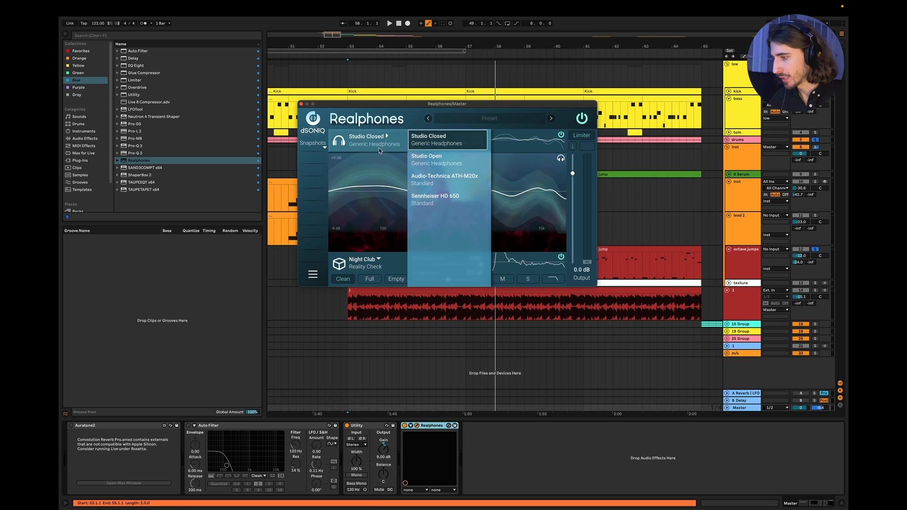
{"action": "left_click", "coordinate": [432, 179]}
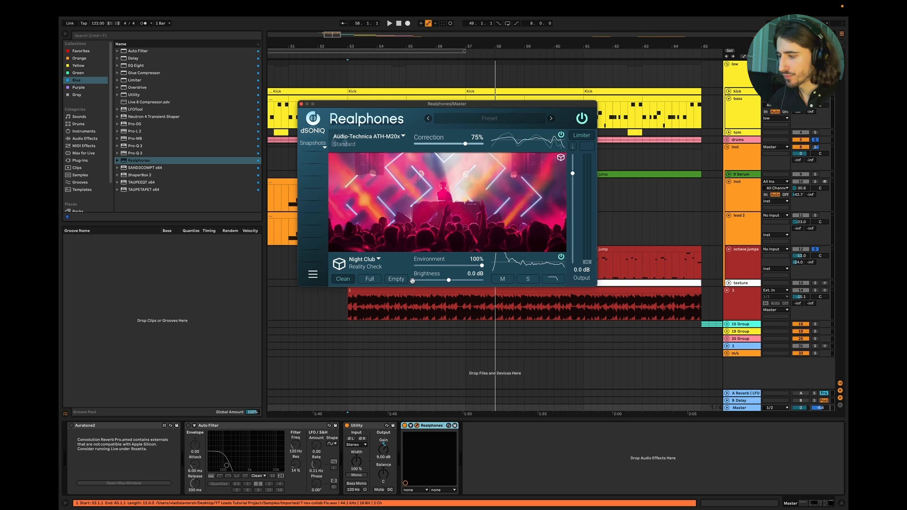
Return to the arrangement without the device view and play the bass and lead from bar 53.
{"action": "left_click", "coordinate": [293, 114]}
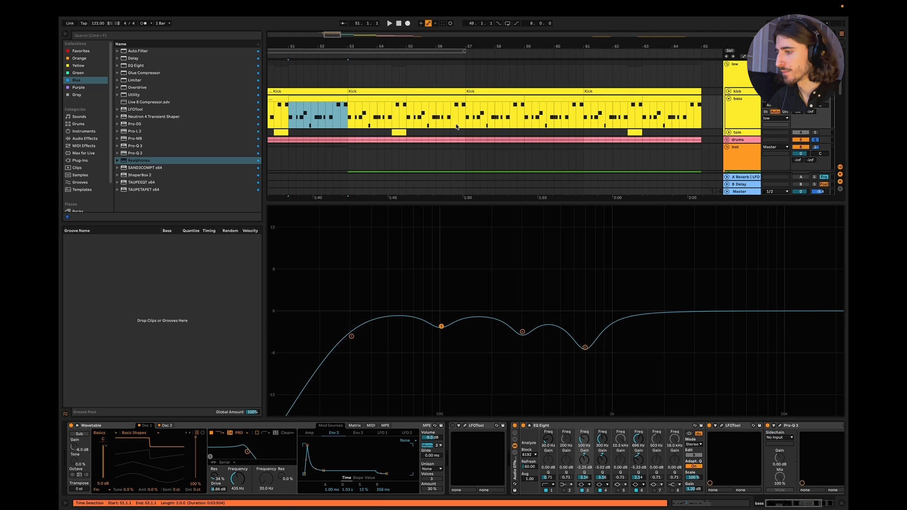
{"action": "left_click", "coordinate": [841, 504]}
{"action": "scroll", "coordinate": [421, 262], "scroll_direction": "up", "scroll_amount": 3}
{"action": "scroll", "coordinate": [421, 262], "scroll_direction": "left", "scroll_amount": 3}
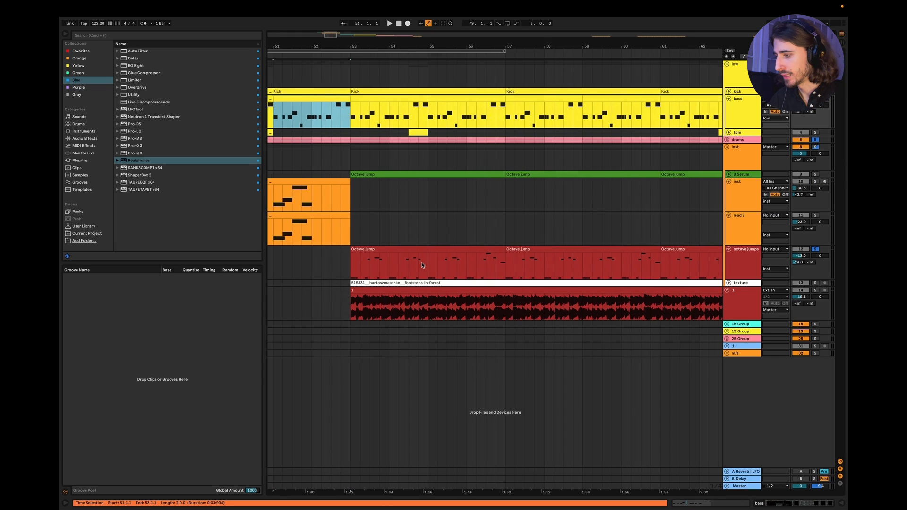
{"action": "left_click", "coordinate": [359, 202]}
{"action": "key", "text": "space"}
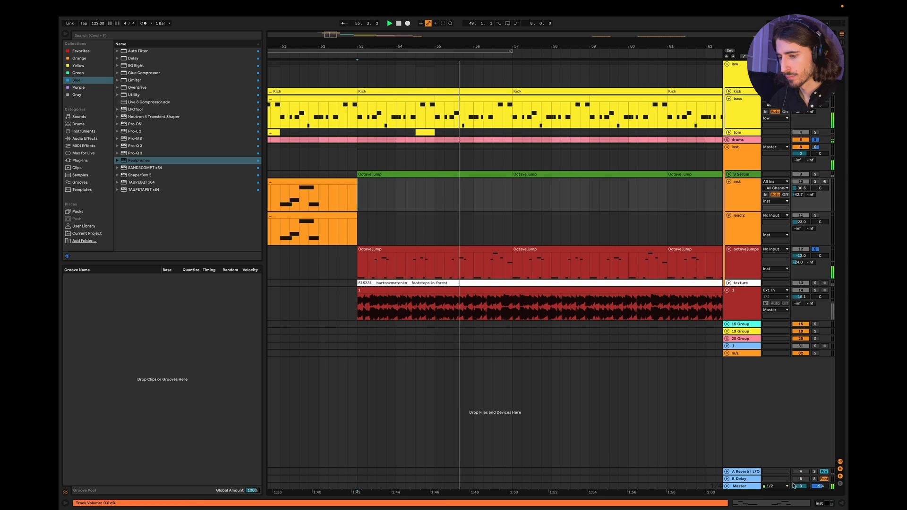
Stop playback, reopen Realphones on the Master track, and lower its output to -5.4 dB.
{"action": "key", "text": "space"}
{"action": "double_click", "coordinate": [753, 486]}
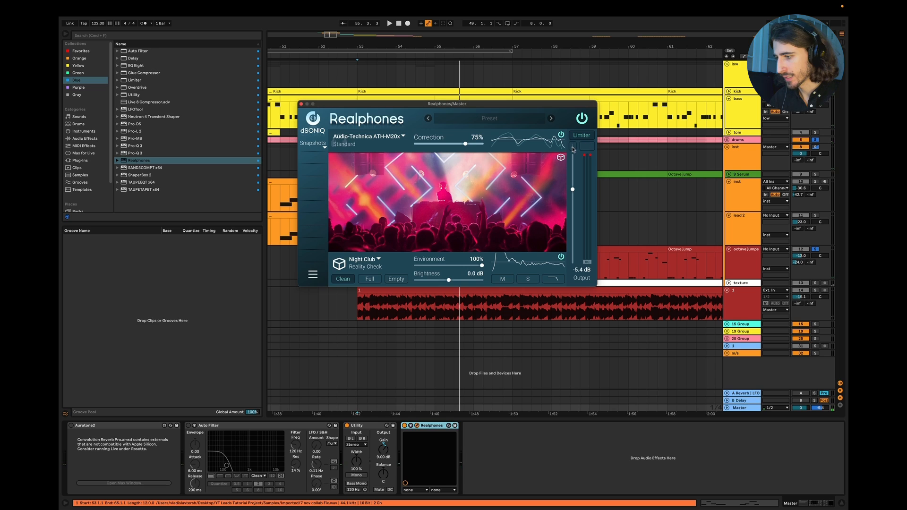
{"action": "left_click", "coordinate": [572, 147]}
Play the section with the Night Club Empty variant and toggle the Realphones device to compare the sound.
{"action": "key", "text": "space"}
{"action": "left_click", "coordinate": [395, 280]}
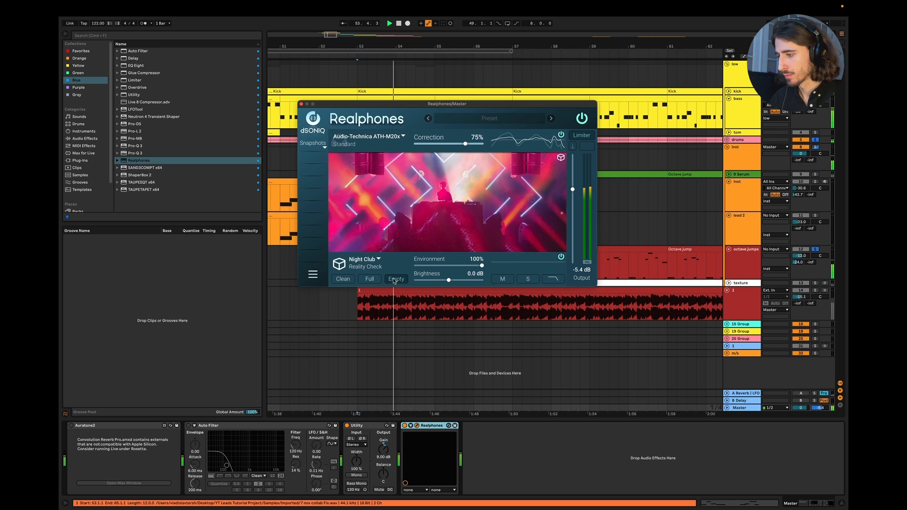
{"action": "left_click", "coordinate": [800, 256]}
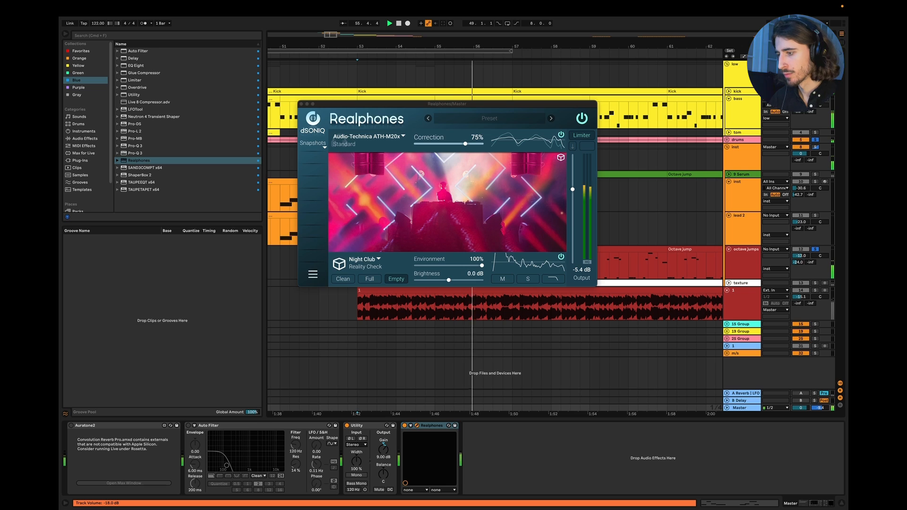
{"action": "left_click", "coordinate": [405, 427]}
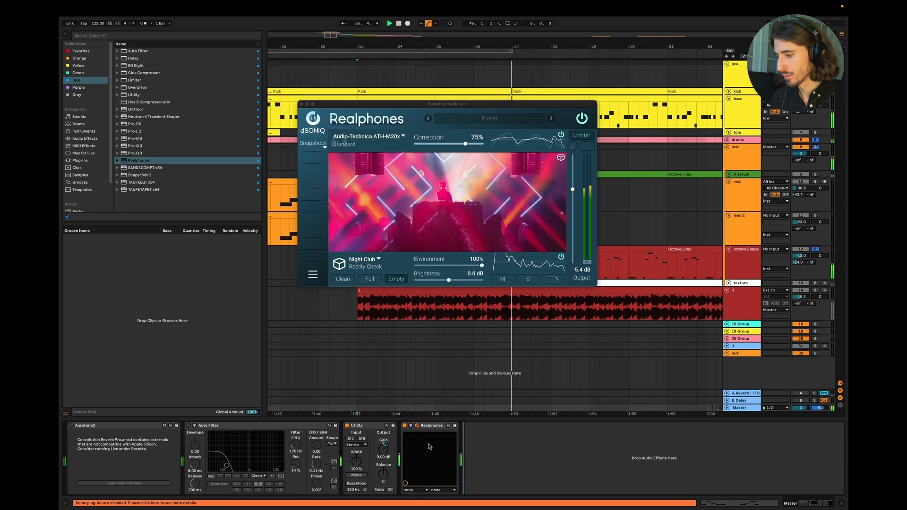
Switch off the Realphones device, close its window, and return to the arrangement without the device view.
{"action": "left_click", "coordinate": [404, 425]}
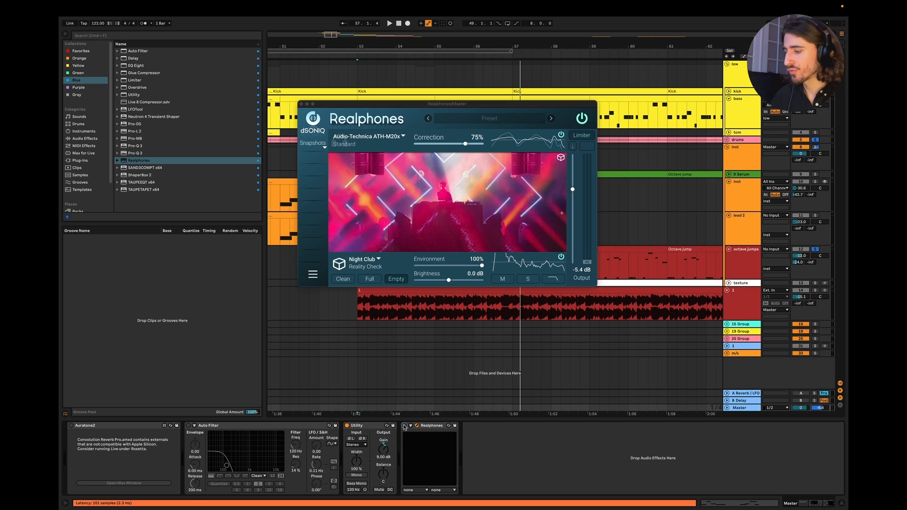
{"action": "left_click", "coordinate": [301, 104]}
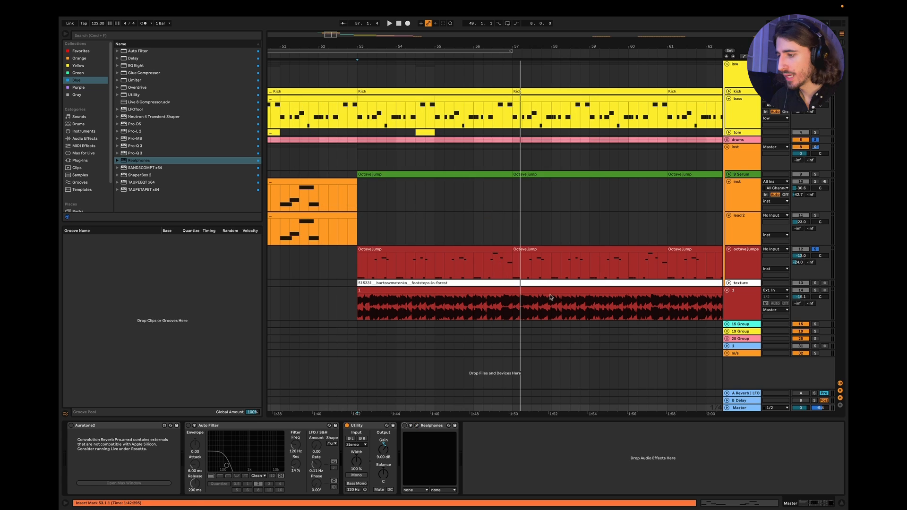
{"action": "left_click", "coordinate": [551, 296]}
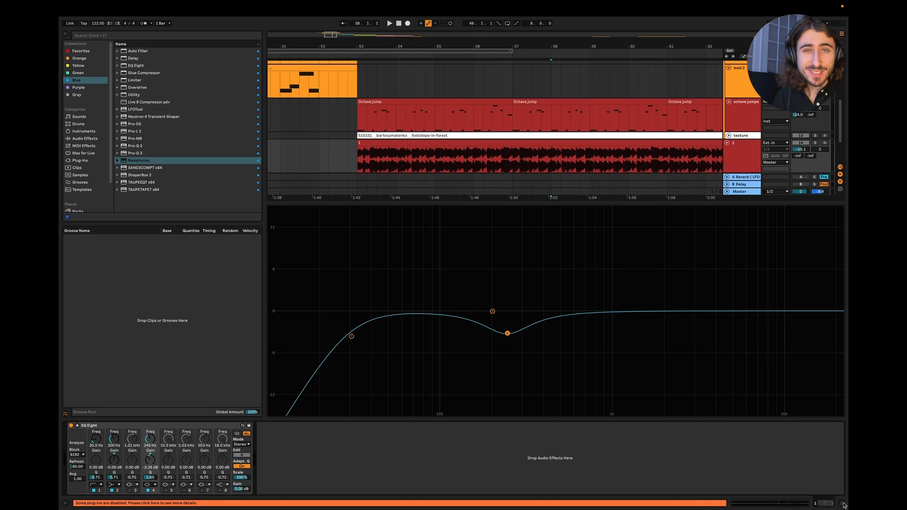
{"action": "left_click", "coordinate": [844, 505]}
{"action": "scroll", "coordinate": [591, 217], "scroll_direction": "right", "scroll_amount": 2}
{"action": "scroll", "coordinate": [731, 176], "scroll_direction": "up", "scroll_amount": 1}
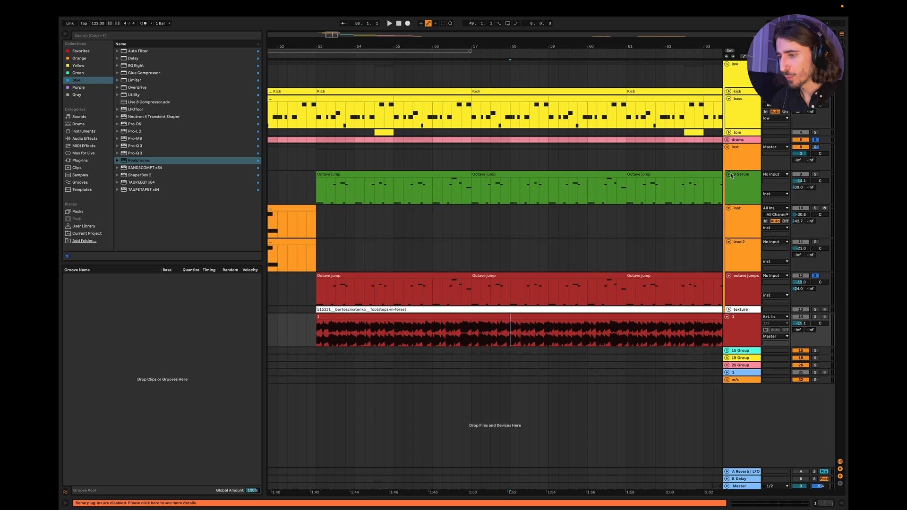
Solo the 9 Serum track alongside the octave jumps lead, play both from bar 53, and stop playback.
{"action": "scroll", "coordinate": [395, 186], "scroll_direction": "down", "scroll_amount": 2}
{"action": "left_click", "coordinate": [334, 187]}
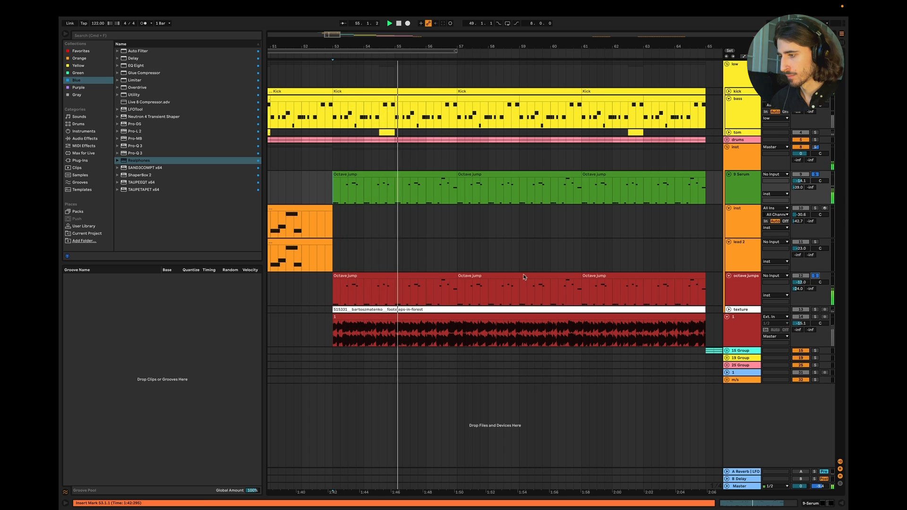
{"action": "scroll", "coordinate": [510, 277], "scroll_direction": "up", "scroll_amount": 2}
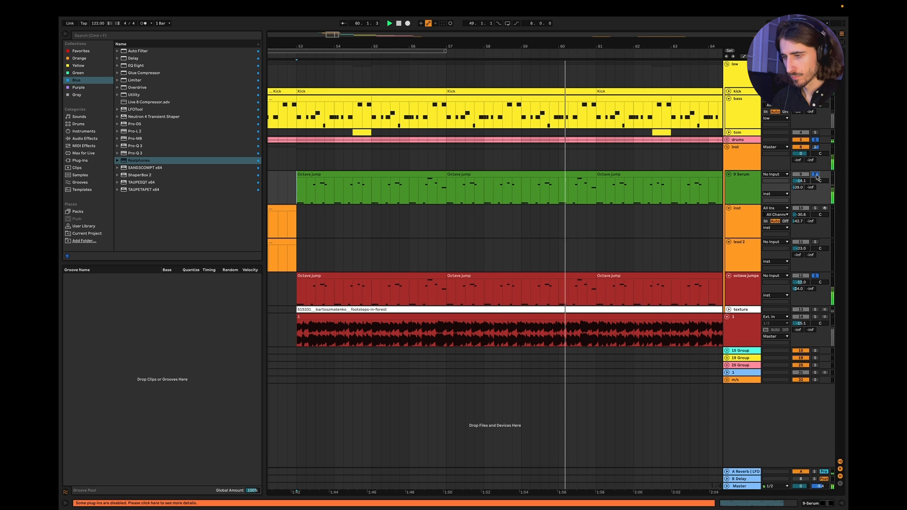
{"action": "key", "text": "space"}
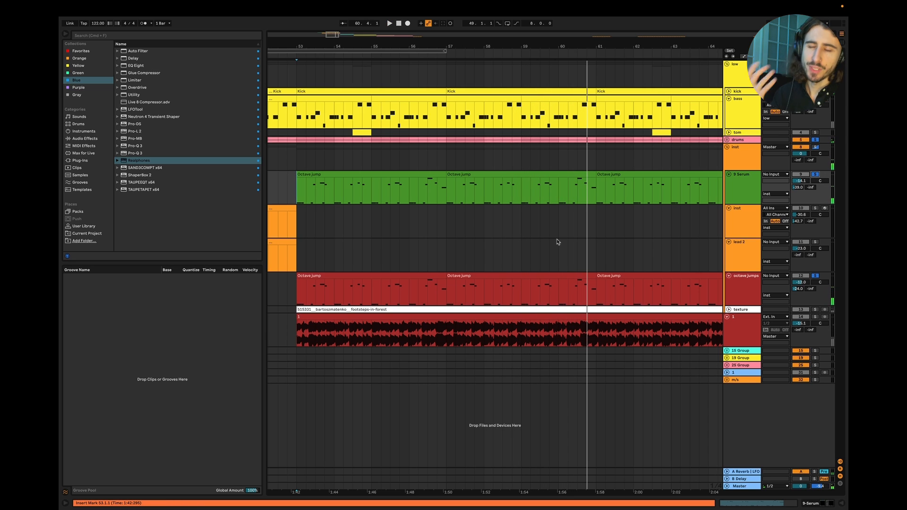
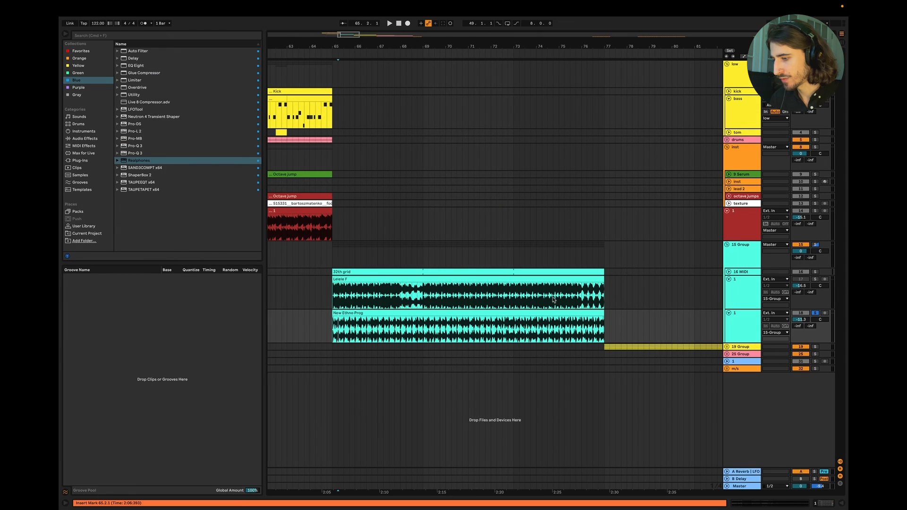
Unfold the 19 Group and its New Ethno Prog track in the arrangement.
{"action": "scroll", "coordinate": [693, 311], "scroll_direction": "right", "scroll_amount": 3}
{"action": "left_click", "coordinate": [727, 346]}
{"action": "scroll", "coordinate": [689, 376], "scroll_direction": "right", "scroll_amount": 3}
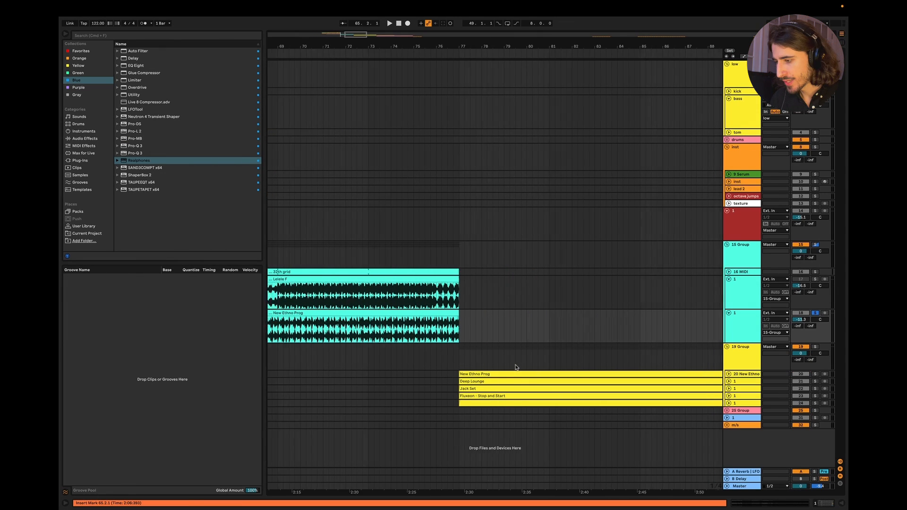
{"action": "left_click", "coordinate": [728, 373]}
{"action": "scroll", "coordinate": [545, 373], "scroll_direction": "down", "scroll_amount": 5}
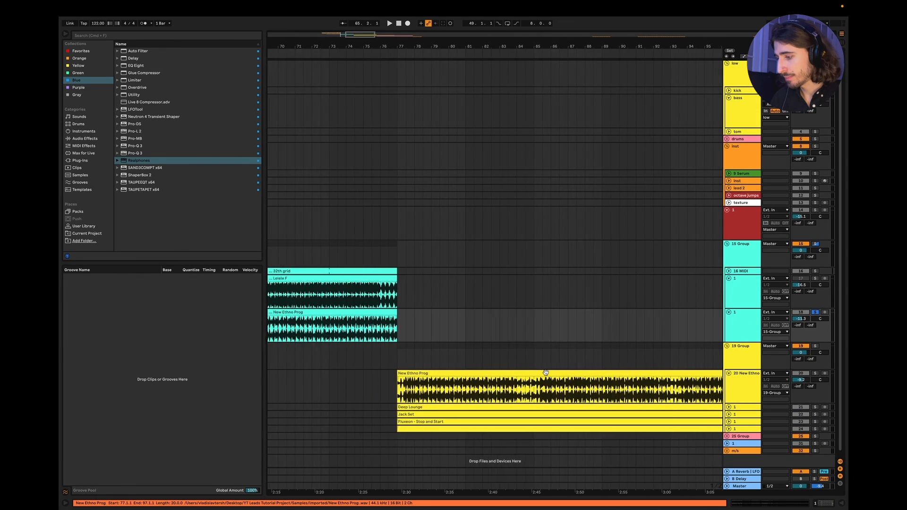
Solo the New Ethno Prog track and play it from bar 77.
{"action": "scroll", "coordinate": [546, 373], "scroll_direction": "right", "scroll_amount": 2}
{"action": "left_click", "coordinate": [344, 360]}
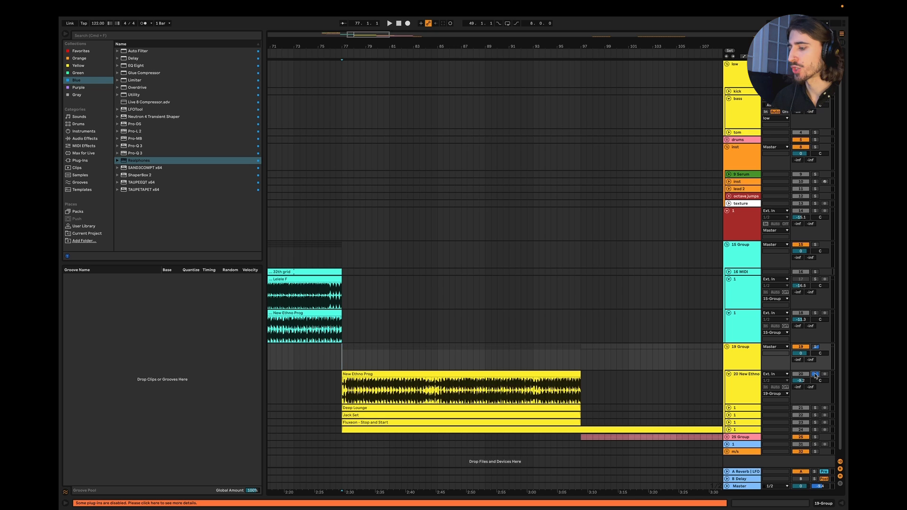
{"action": "scroll", "coordinate": [544, 326], "scroll_direction": "left", "scroll_amount": 2}
{"action": "key", "text": "space"}
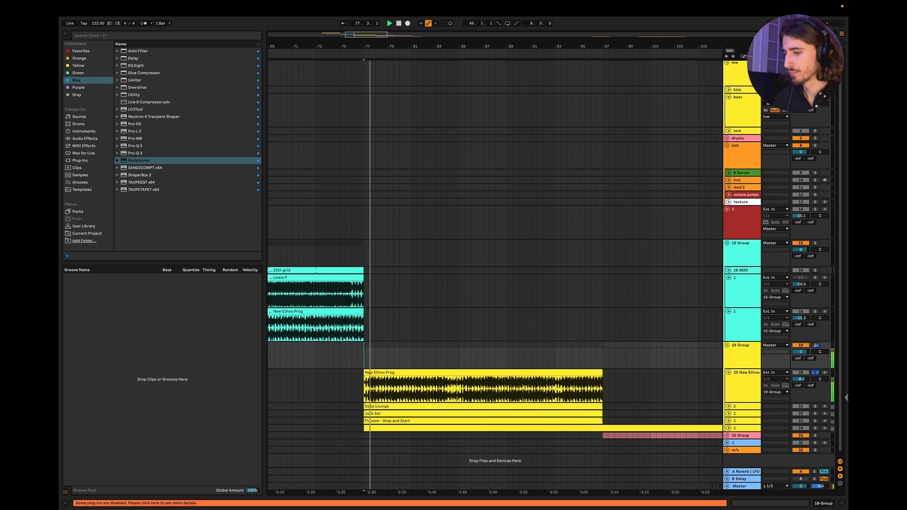
Lower the Master track's Utility gain to 5.00 dB and the New Ethno Prog track's volume to -13.0 dB.
{"action": "double_click", "coordinate": [749, 486]}
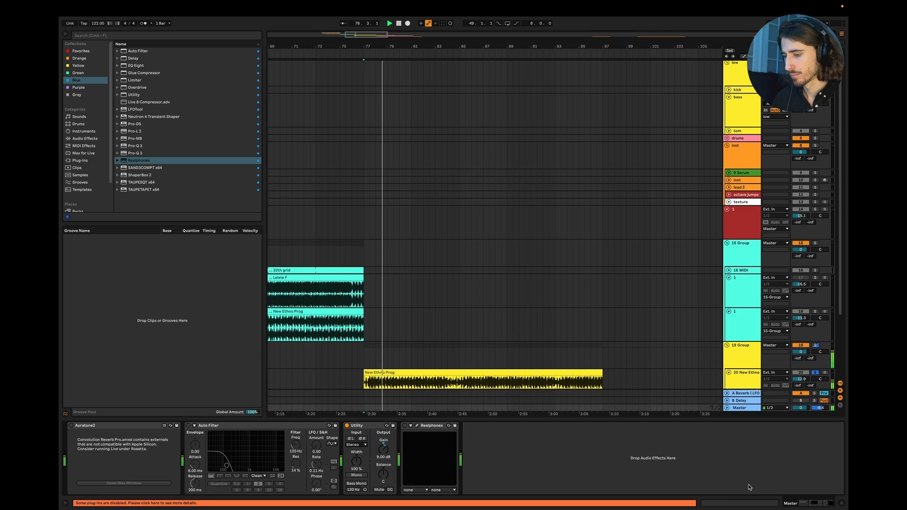
{"action": "left_click_drag", "start_coordinate": [386, 452], "coordinate": [387, 460]}
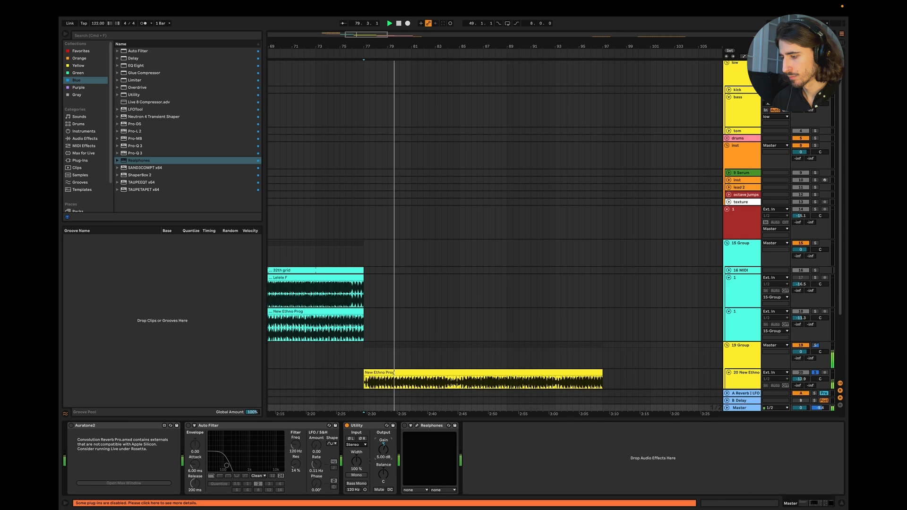
{"action": "left_click", "coordinate": [843, 504]}
{"action": "scroll", "coordinate": [439, 364], "scroll_direction": "up", "scroll_amount": 3}
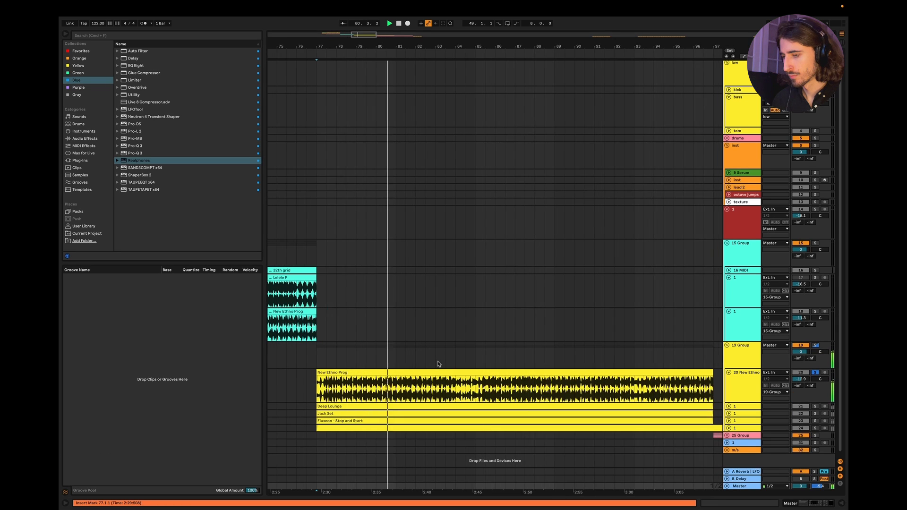
{"action": "scroll", "coordinate": [439, 364], "scroll_direction": "left", "scroll_amount": 1}
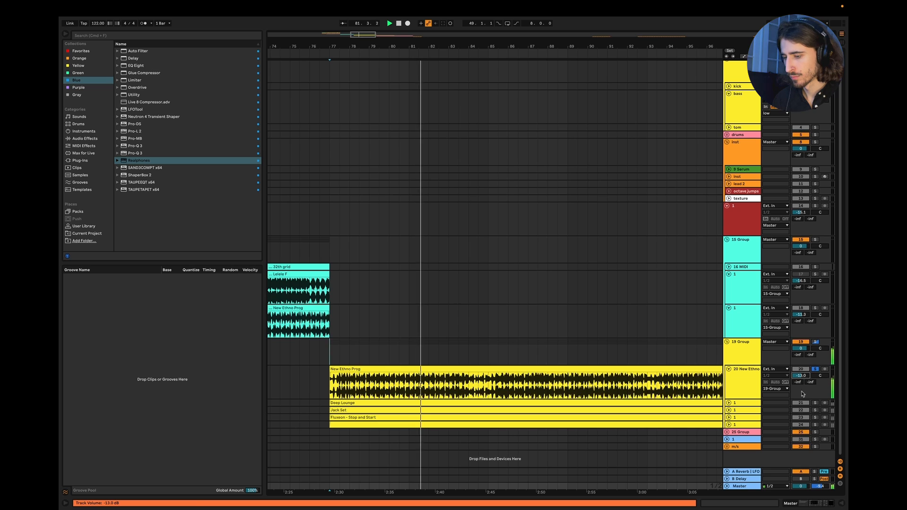
Bring up the Master track's devices, raise the system volume, and hide the device view again.
{"action": "double_click", "coordinate": [751, 486]}
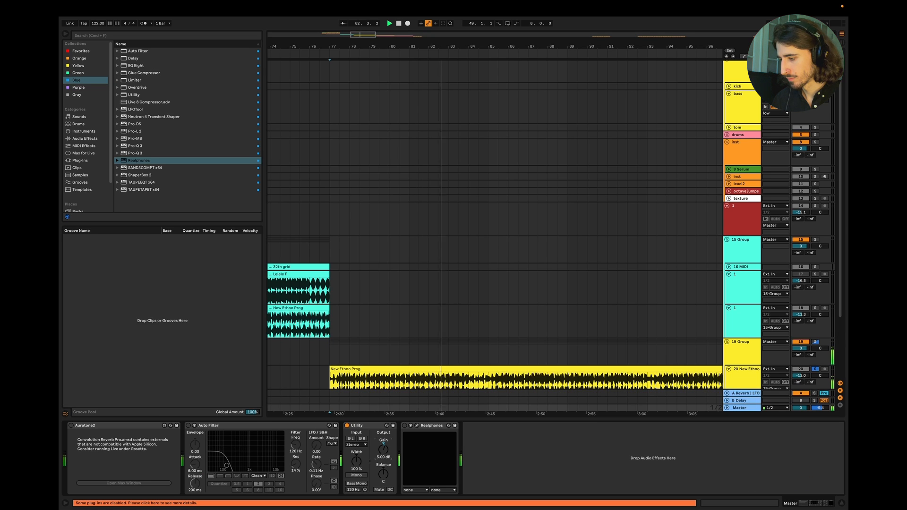
{"action": "key", "text": "XF86AudioRaiseVolume"}
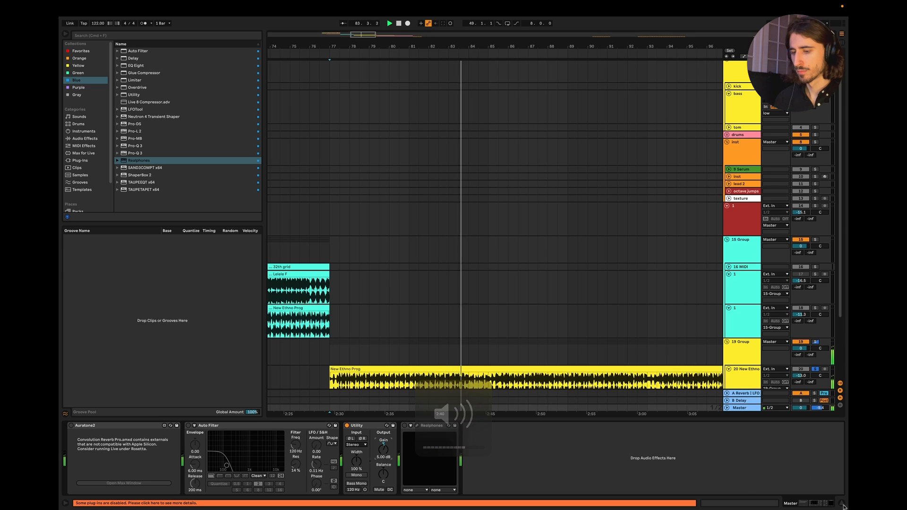
{"action": "key", "text": "super+alt+l"}
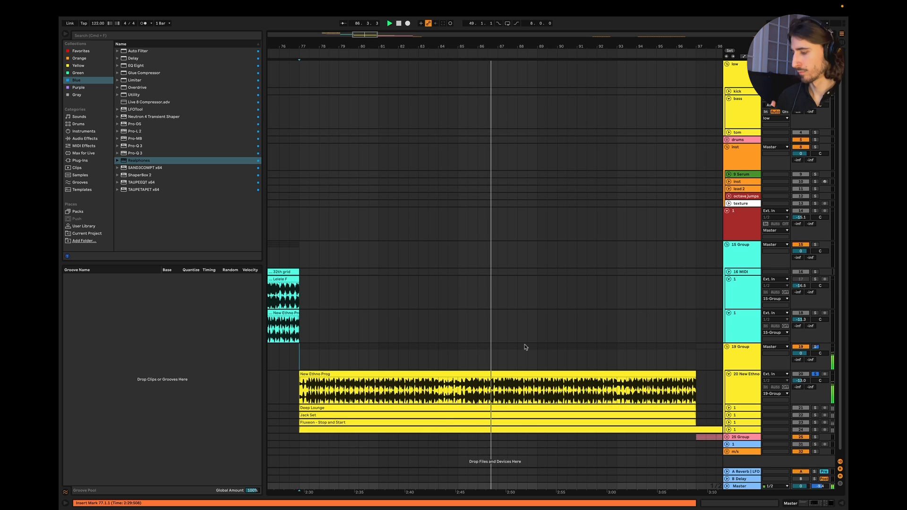
Fold the 15 Group while New Ethno Prog plays, and stop playback.
{"action": "left_click", "coordinate": [524, 345]}
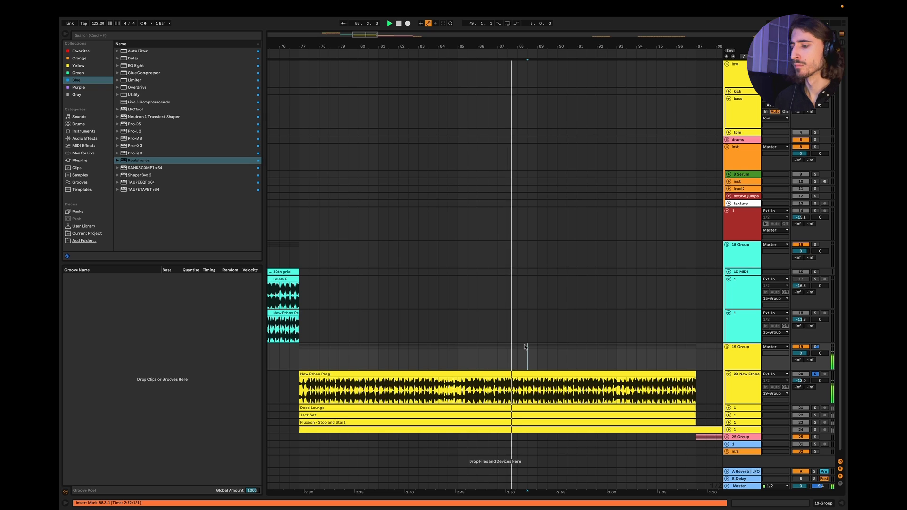
{"action": "left_click", "coordinate": [727, 245]}
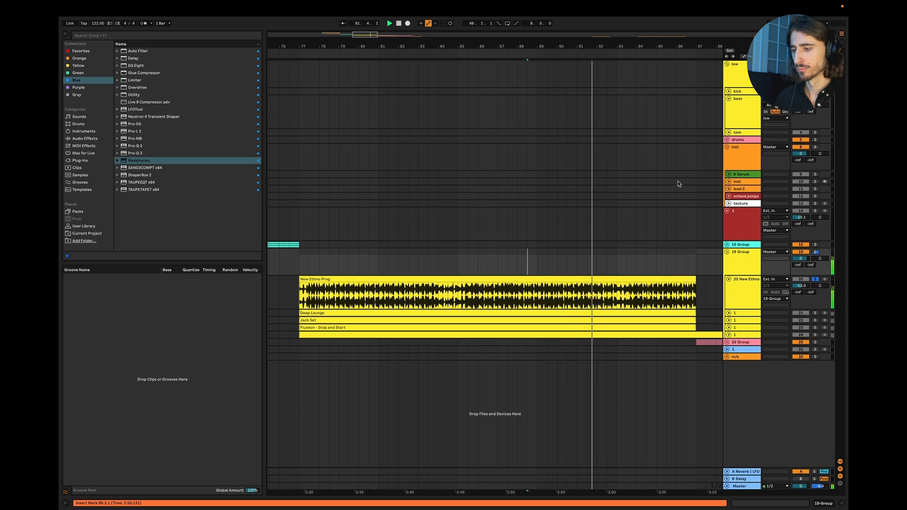
{"action": "mouse_move", "coordinate": [627, 3]}
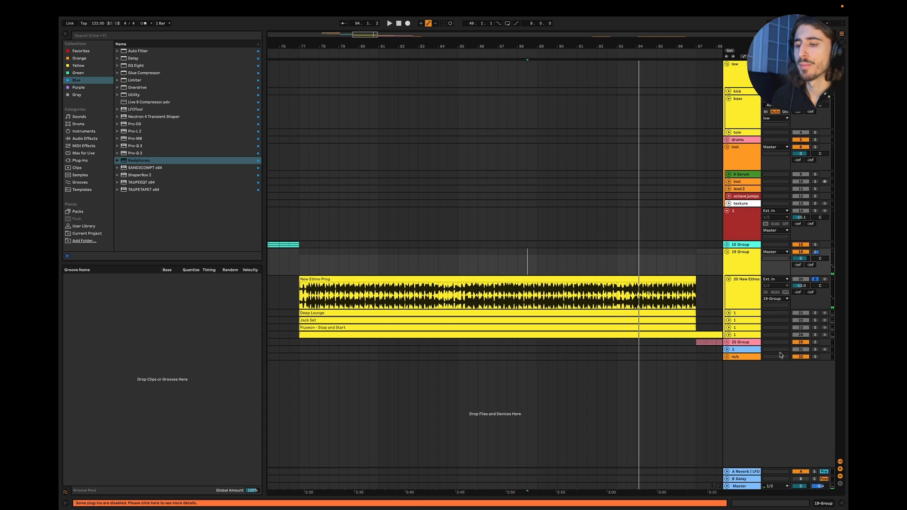
Unfold and solo the Deep Lounge track and play it from bar 79.
{"action": "left_click", "coordinate": [728, 313]}
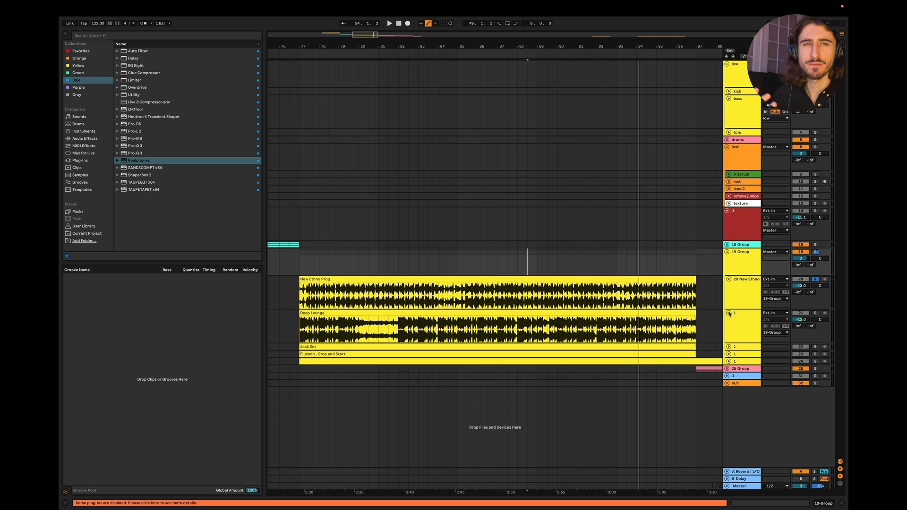
{"action": "left_click", "coordinate": [298, 322]}
{"action": "key", "text": "space"}
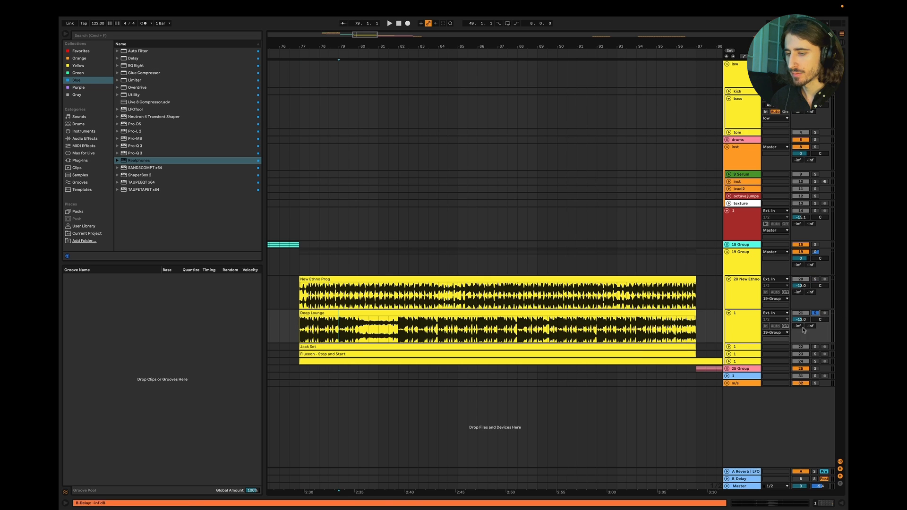
{"action": "key", "text": "space"}
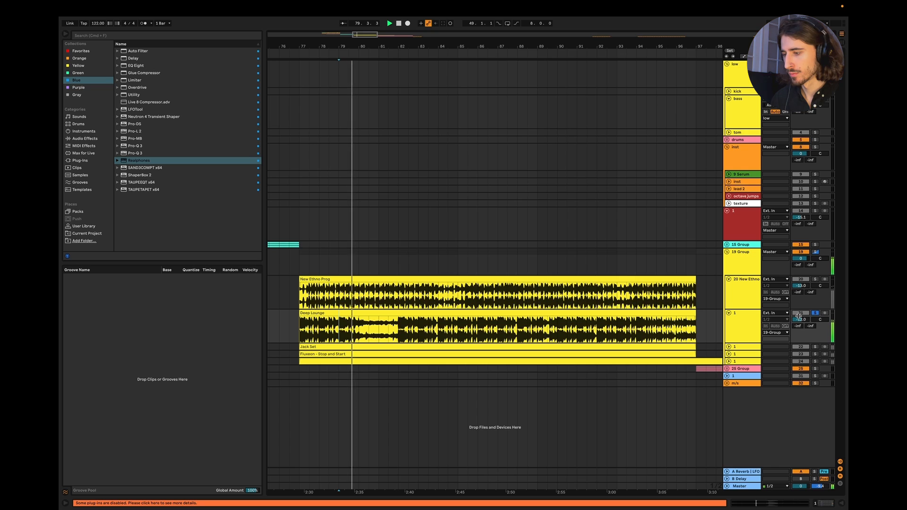
Lower the Deep Lounge track's volume to -15.2 dB during playback, listen to the loop, and stop.
{"action": "left_click_drag", "start_coordinate": [798, 325], "coordinate": [798, 331]}
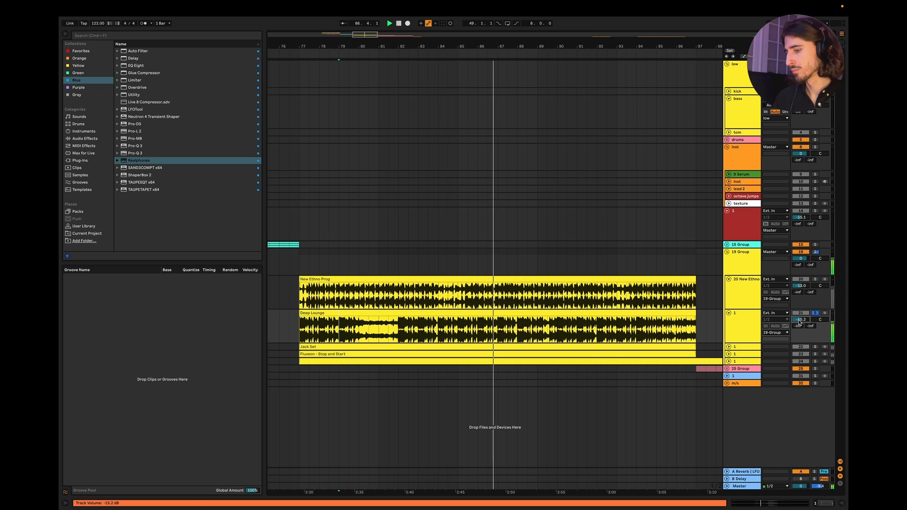
{"action": "scroll", "coordinate": [698, 313], "scroll_direction": "right", "scroll_amount": 2}
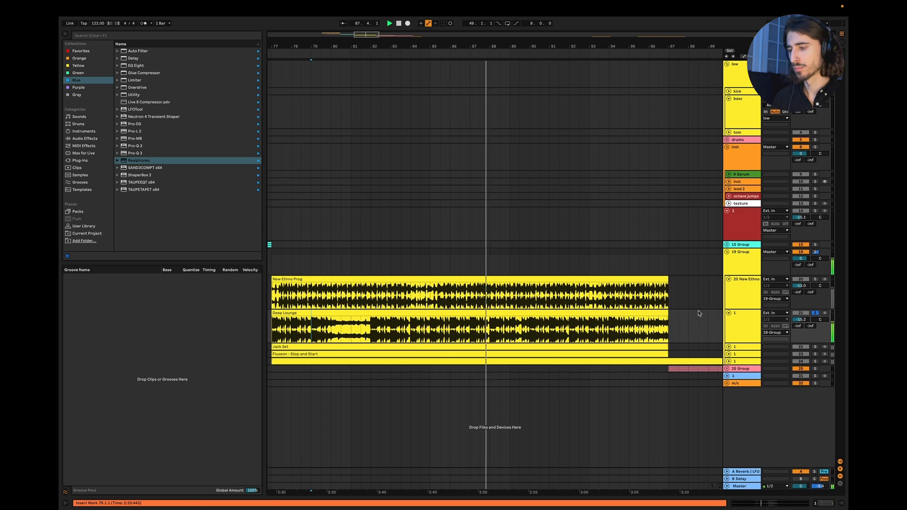
{"action": "scroll", "coordinate": [699, 313], "scroll_direction": "left", "scroll_amount": 2}
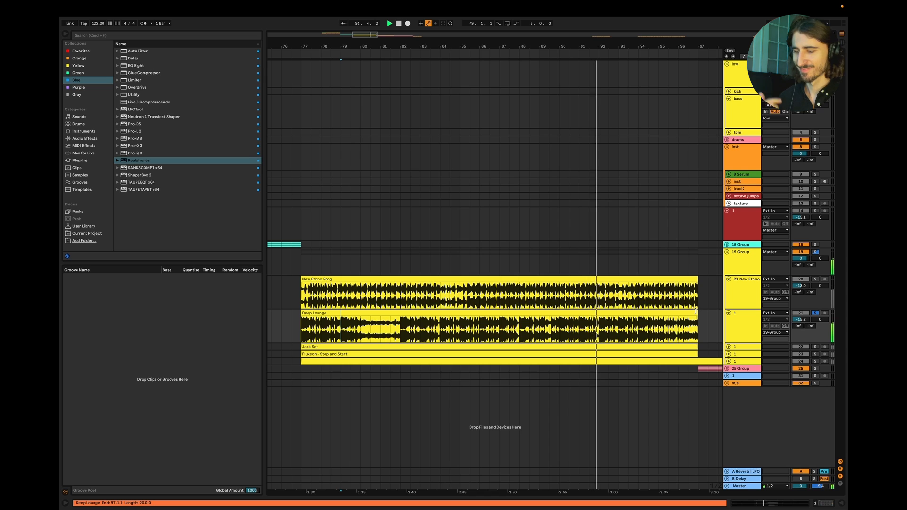
{"action": "key", "text": "space"}
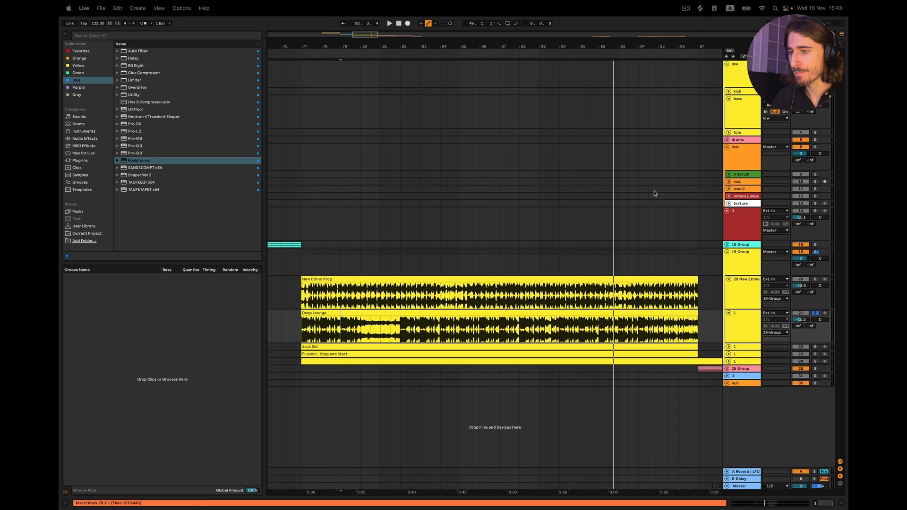
Unfold and solo the Jack Set track, play it from position 78.3, and lower its volume to -12.1 dB.
{"action": "left_click", "coordinate": [729, 348]}
{"action": "left_click", "coordinate": [297, 366]}
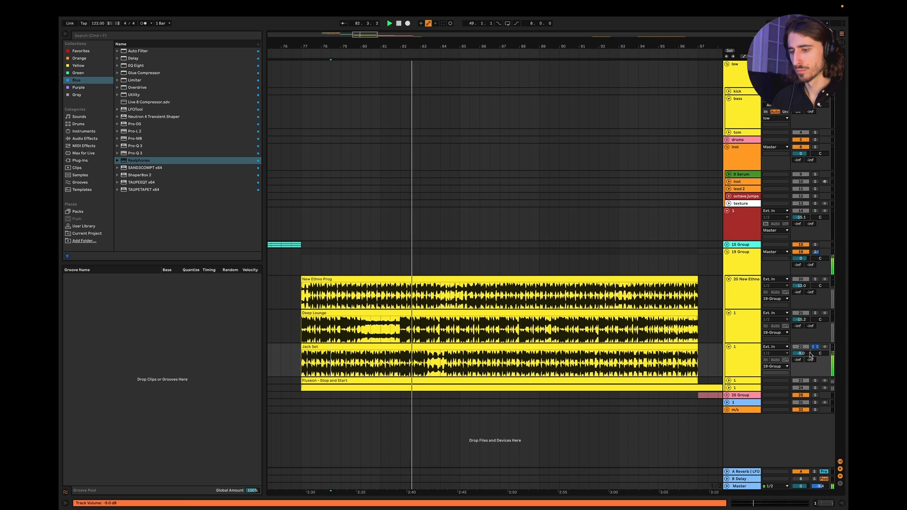
{"action": "left_click_drag", "start_coordinate": [800, 353], "coordinate": [800, 362]}
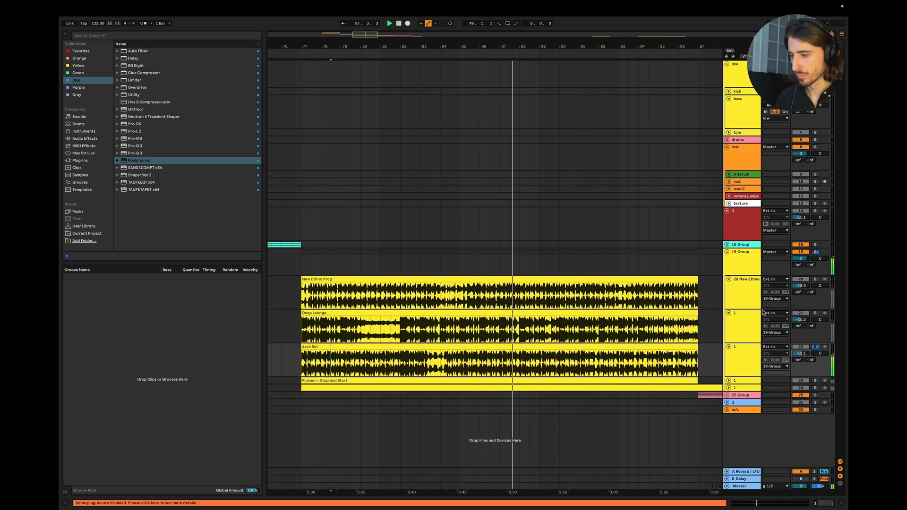
Fold the New Ethno Prog and Deep Lounge tracks while Jack Set plays, and stop playback.
{"action": "left_click", "coordinate": [728, 279]}
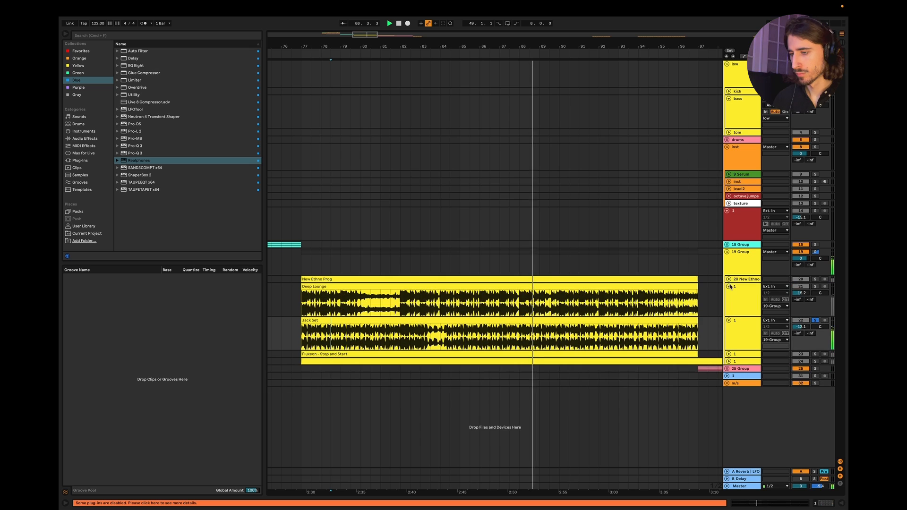
{"action": "left_click", "coordinate": [729, 287]}
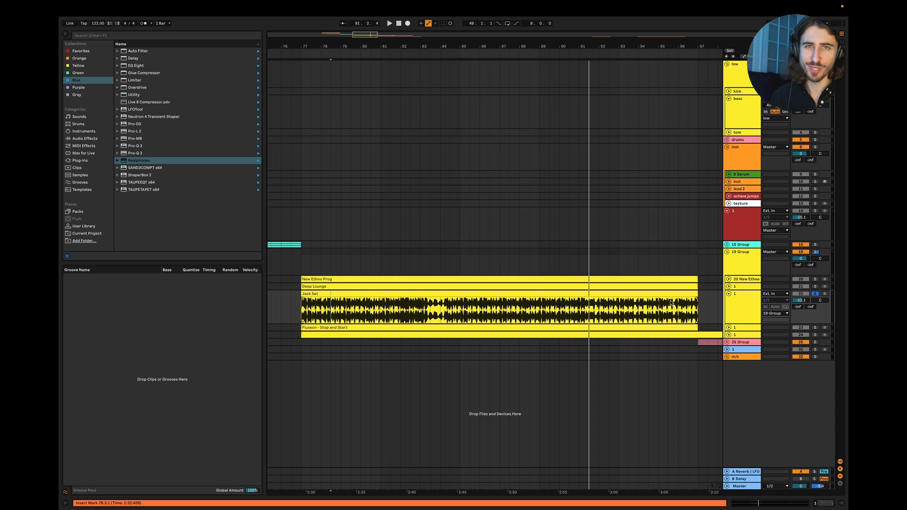
Unfold and solo the Fluxeon - Stop and Start track, play it from bar 85, and lower its volume to -13.4 dB.
{"action": "left_click", "coordinate": [728, 328]}
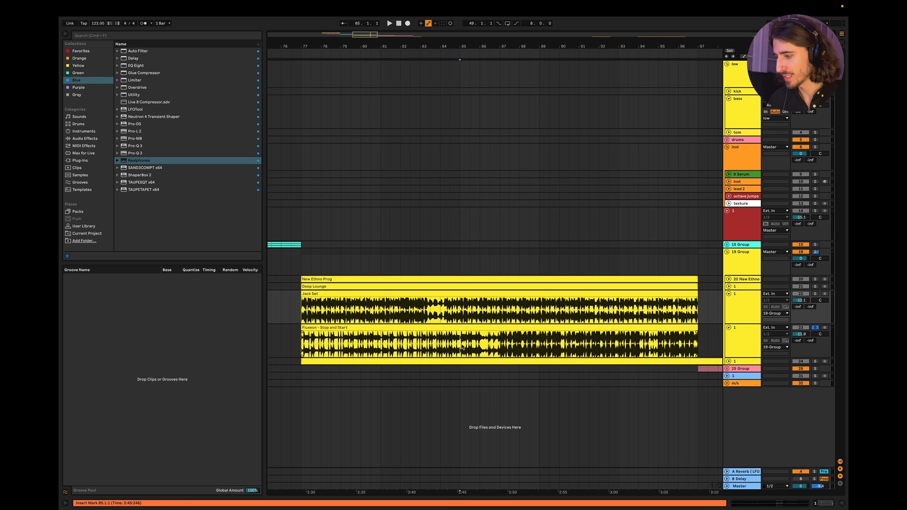
{"action": "key", "text": "space"}
{"action": "left_click_drag", "start_coordinate": [804, 334], "coordinate": [803, 333]}
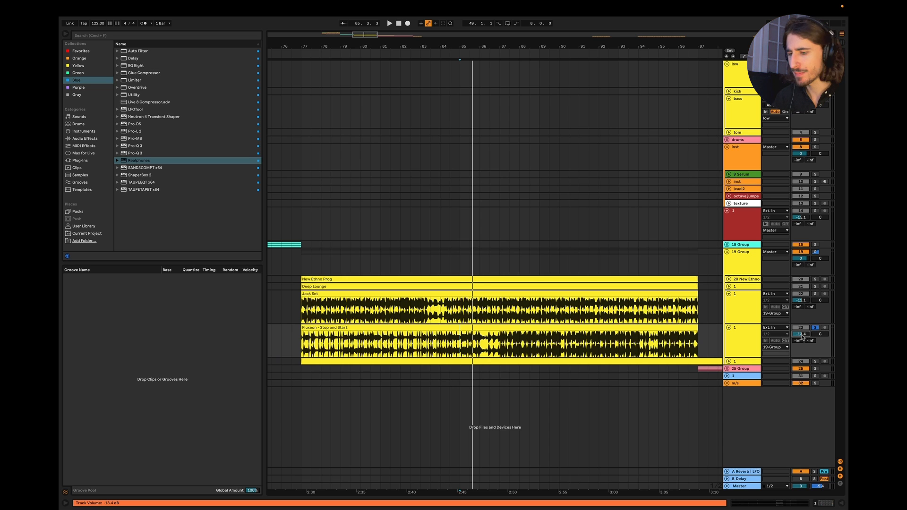
Play the Fluxeon - Stop and Start track from bar 85, raise its volume slightly, and stop after listening.
{"action": "key", "text": "space"}
{"action": "mouse_move", "coordinate": [802, 336]}
{"action": "left_mouse_down"}
{"action": "mouse_move", "coordinate": [801, 344]}
{"action": "mouse_move", "coordinate": [801, 332]}
{"action": "left_mouse_up"}
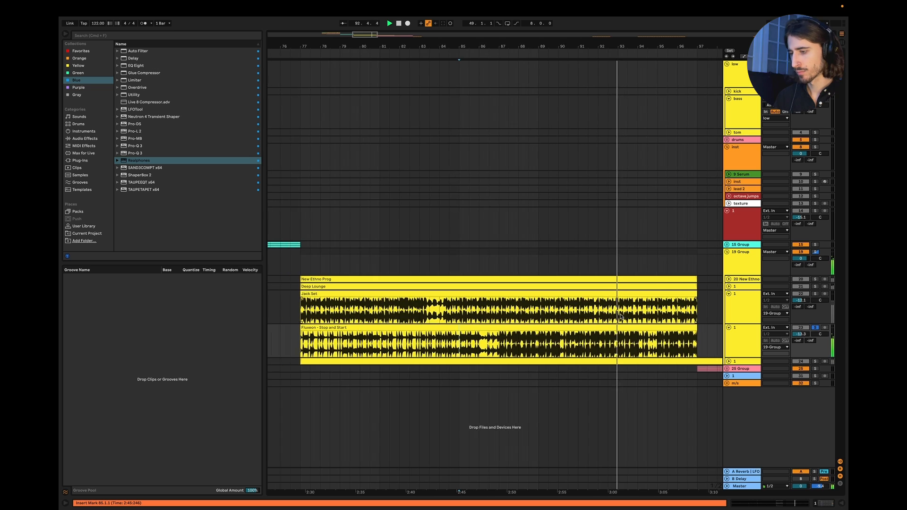
{"action": "scroll", "coordinate": [621, 317], "scroll_direction": "down", "scroll_amount": 5}
{"action": "scroll", "coordinate": [621, 317], "scroll_direction": "right", "scroll_amount": 2}
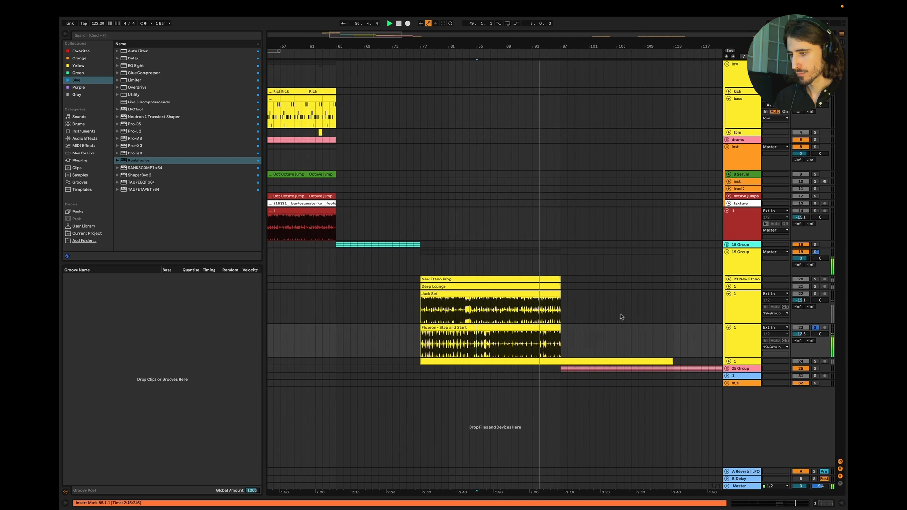
{"action": "scroll", "coordinate": [544, 334], "scroll_direction": "up", "scroll_amount": 4}
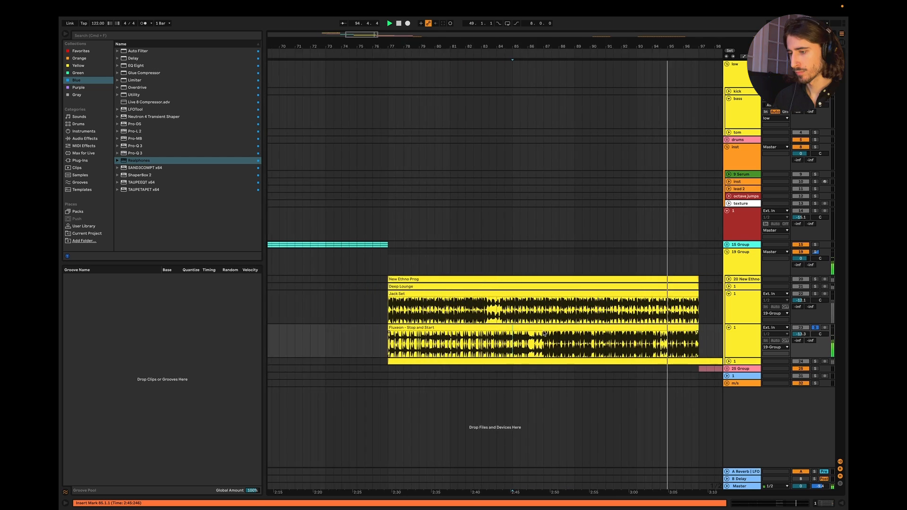
{"action": "scroll", "coordinate": [544, 333], "scroll_direction": "down", "scroll_amount": 1}
{"action": "scroll", "coordinate": [544, 334], "scroll_direction": "right", "scroll_amount": 2}
{"action": "scroll", "coordinate": [544, 333], "scroll_direction": "down", "scroll_amount": 2}
{"action": "scroll", "coordinate": [544, 334], "scroll_direction": "up", "scroll_amount": 3}
{"action": "scroll", "coordinate": [544, 334], "scroll_direction": "left", "scroll_amount": 1}
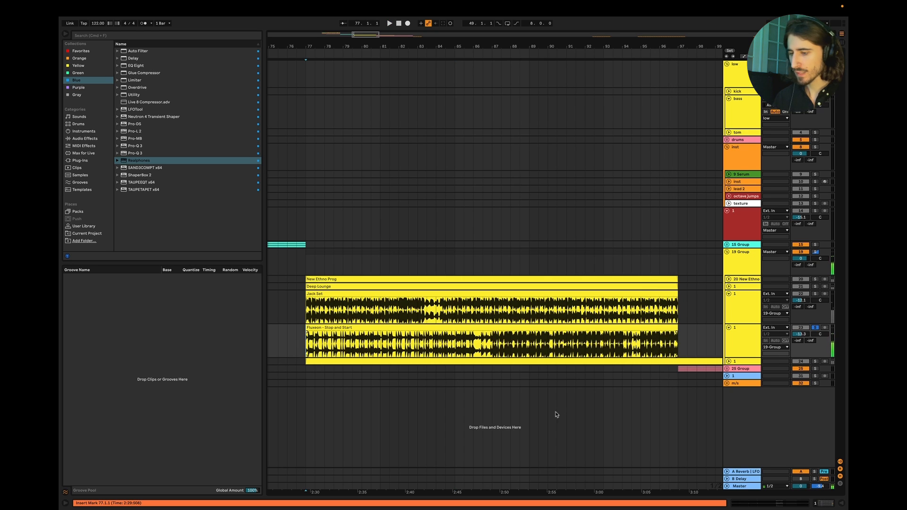
Unfold and solo the last track in 19 Group, set its volume to -10.1 dB, and play it from bars 80 and 84.
{"action": "left_click", "coordinate": [728, 361]}
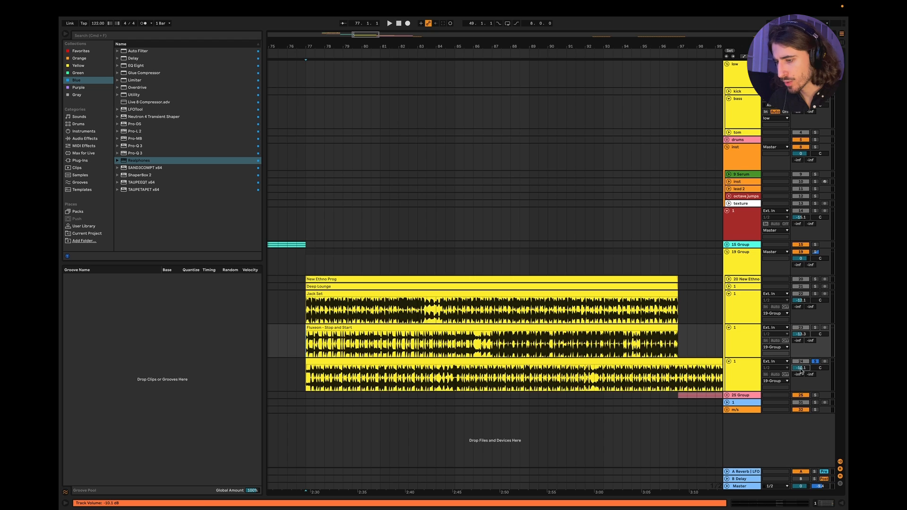
{"action": "left_click", "coordinate": [359, 371]}
{"action": "key", "text": "space"}
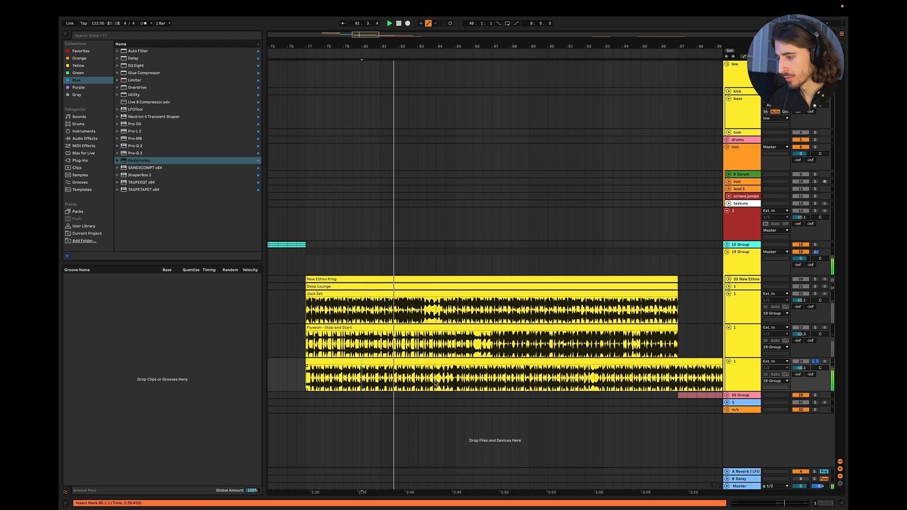
{"action": "left_click", "coordinate": [436, 383]}
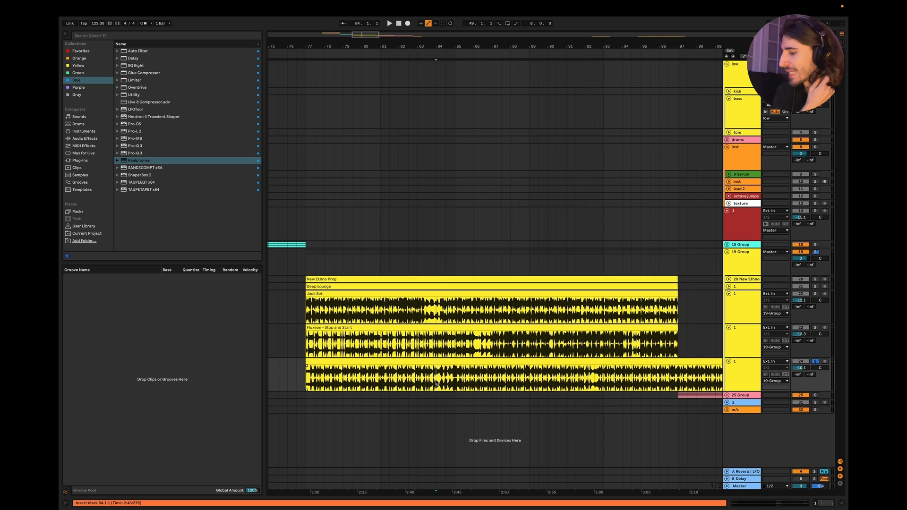
{"action": "scroll", "coordinate": [483, 381], "scroll_direction": "right", "scroll_amount": 1}
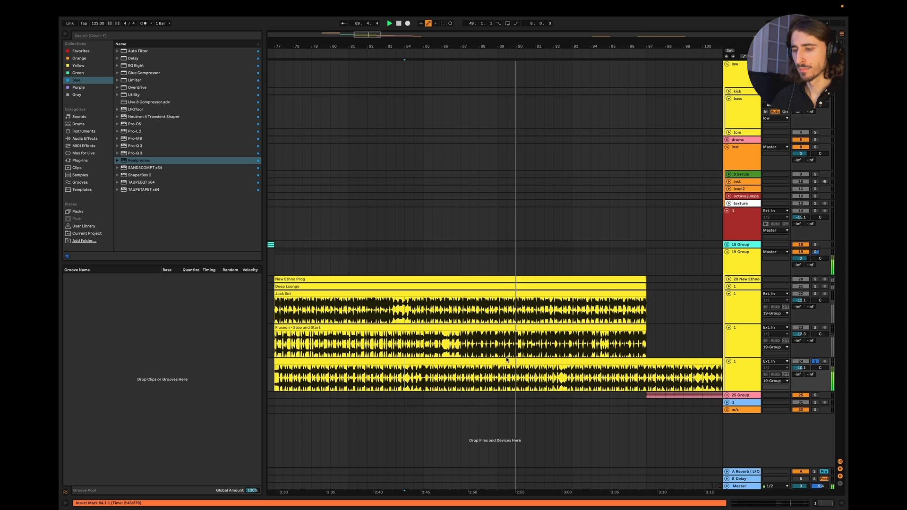
{"action": "scroll", "coordinate": [541, 363], "scroll_direction": "right", "scroll_amount": 1}
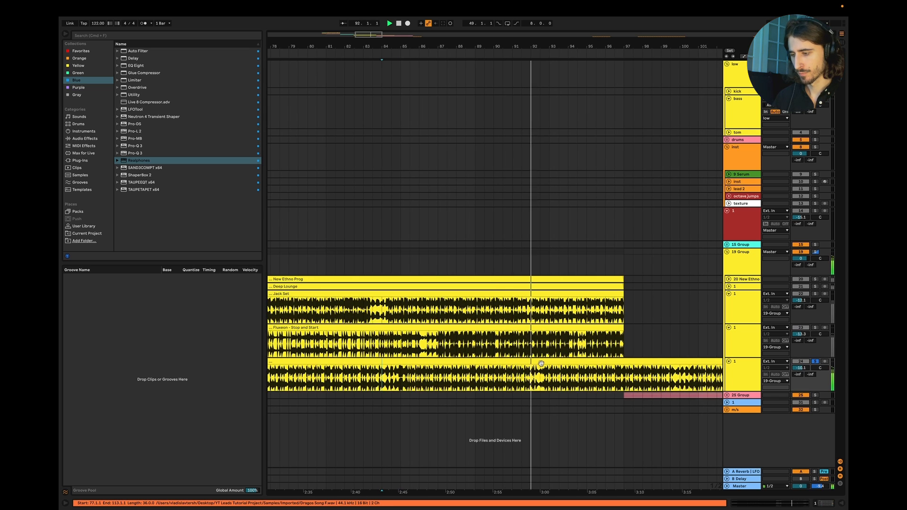
{"action": "scroll", "coordinate": [540, 363], "scroll_direction": "right", "scroll_amount": 2}
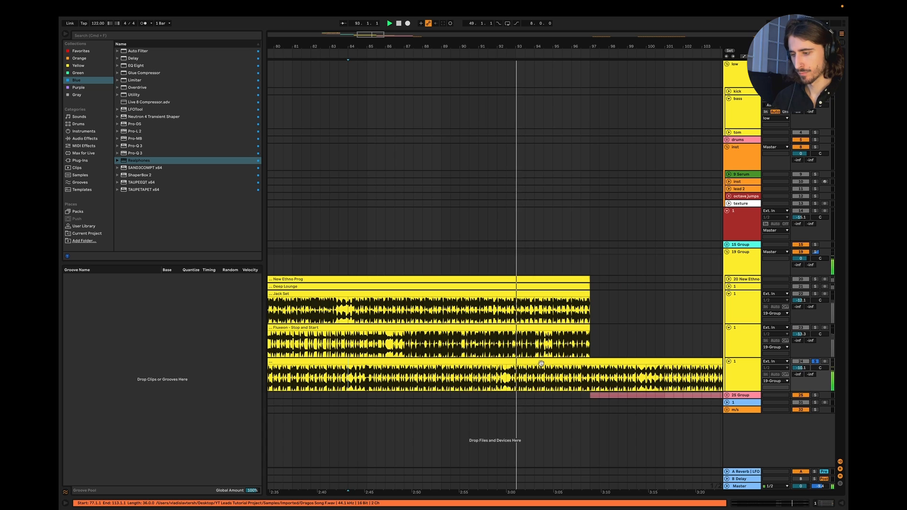
Switch to Keynote and go from the Organic layering slide to the Rhythmic Organic Layer slide.
{"action": "key", "text": "super+Tab"}
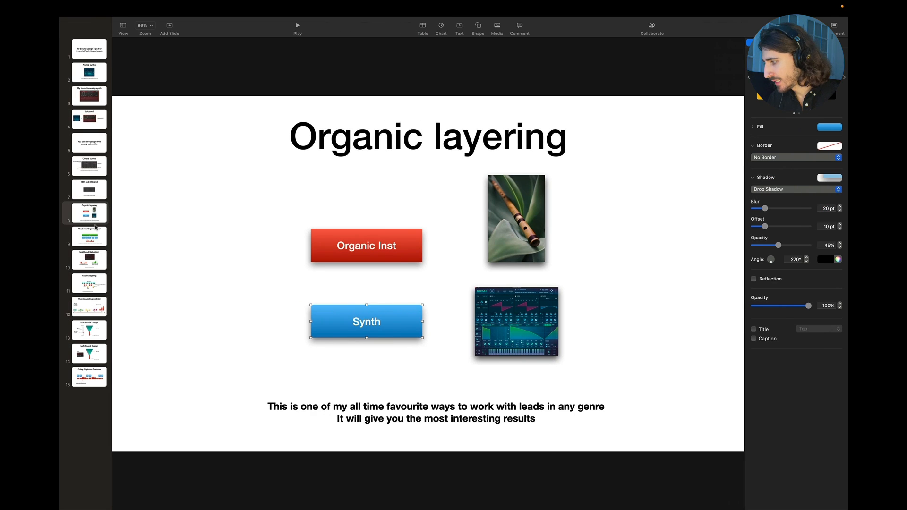
{"action": "left_click", "coordinate": [92, 214]}
{"action": "left_click", "coordinate": [91, 237]}
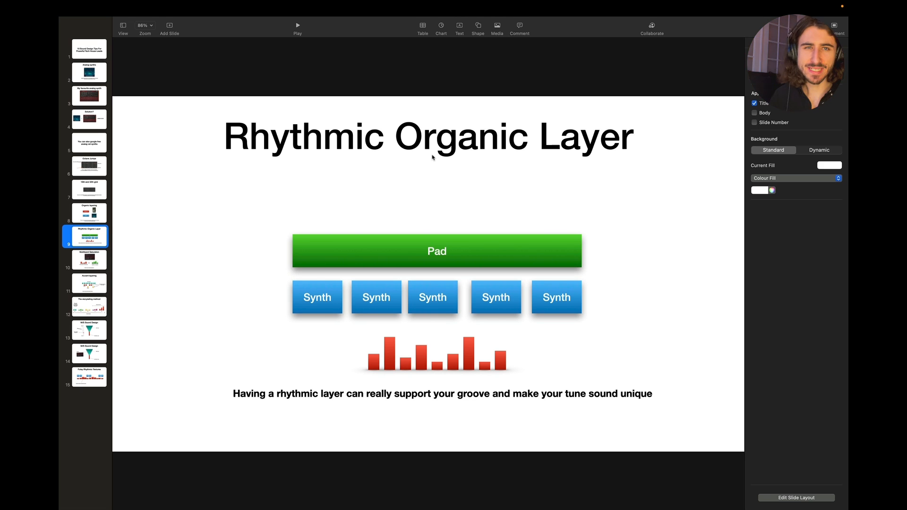
Select the Pad block, the row of Synth blocks and the red rhythm bars in turn to point them out.
{"action": "left_click", "coordinate": [565, 242]}
{"action": "left_click_drag", "start_coordinate": [604, 312], "coordinate": [284, 307]}
{"action": "left_click_drag", "start_coordinate": [538, 353], "coordinate": [338, 372]}
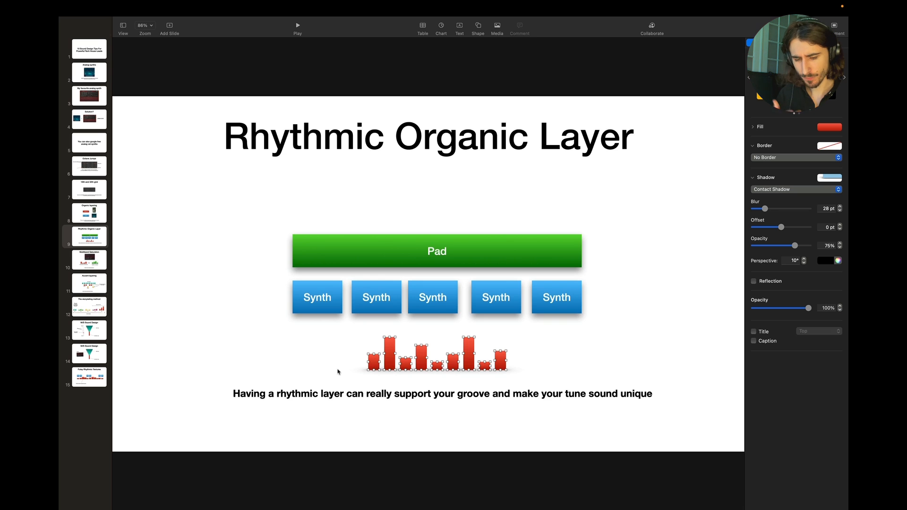
Switch to Ableton Live and play the soloed last track of 19 Group from bar 77 and from position 86.3, stopping at the end.
{"action": "key", "text": "ctrl+Right"}
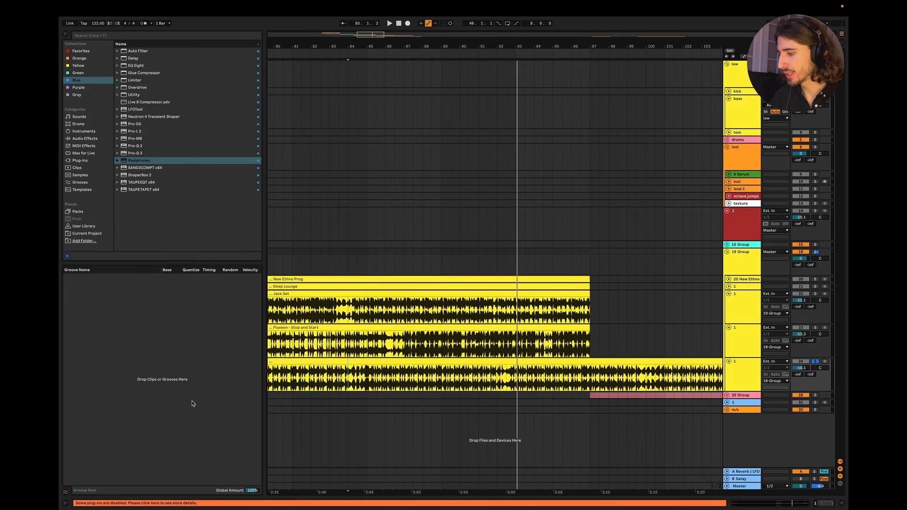
{"action": "scroll", "coordinate": [344, 402], "scroll_direction": "left", "scroll_amount": 5}
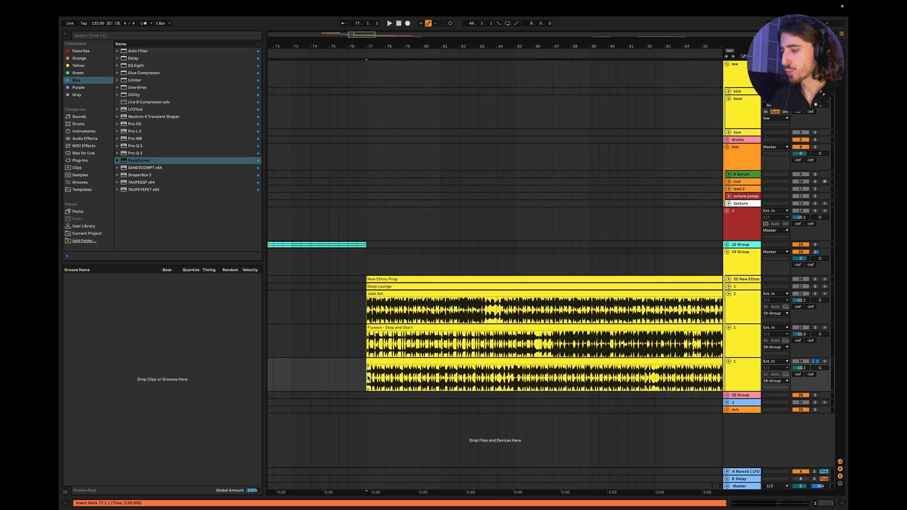
{"action": "key", "text": "space"}
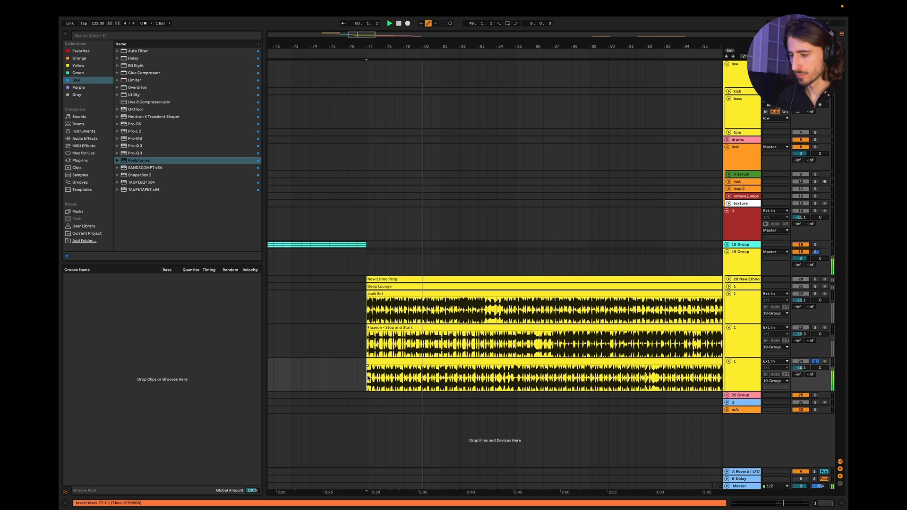
{"action": "left_click", "coordinate": [499, 385]}
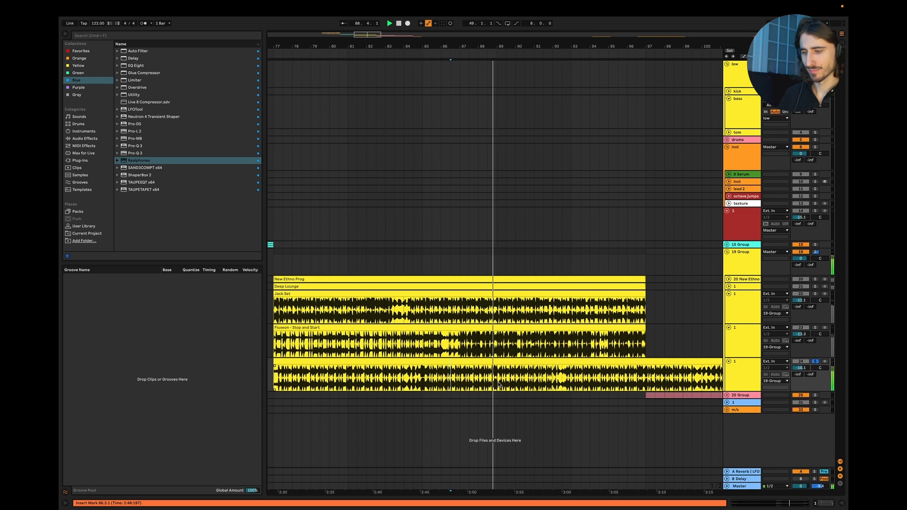
{"action": "key", "text": "space"}
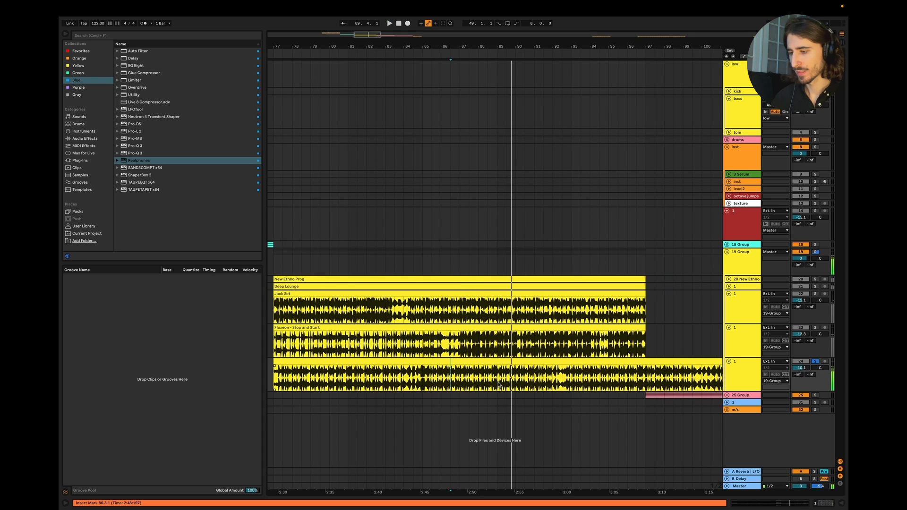
Review the Rhythmic Organic Layer slide in Keynote, and return to Ableton Live.
{"action": "key", "text": "ctrl+Left"}
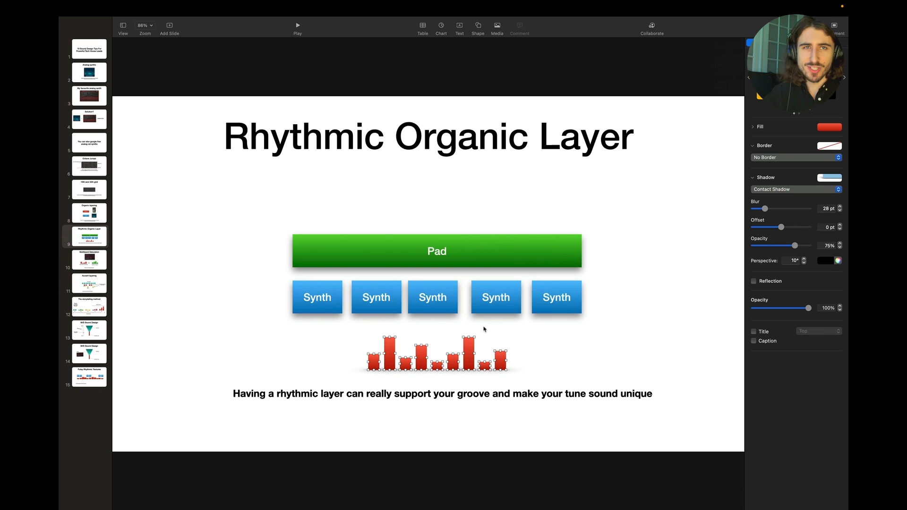
{"action": "mouse_move", "coordinate": [616, 3]}
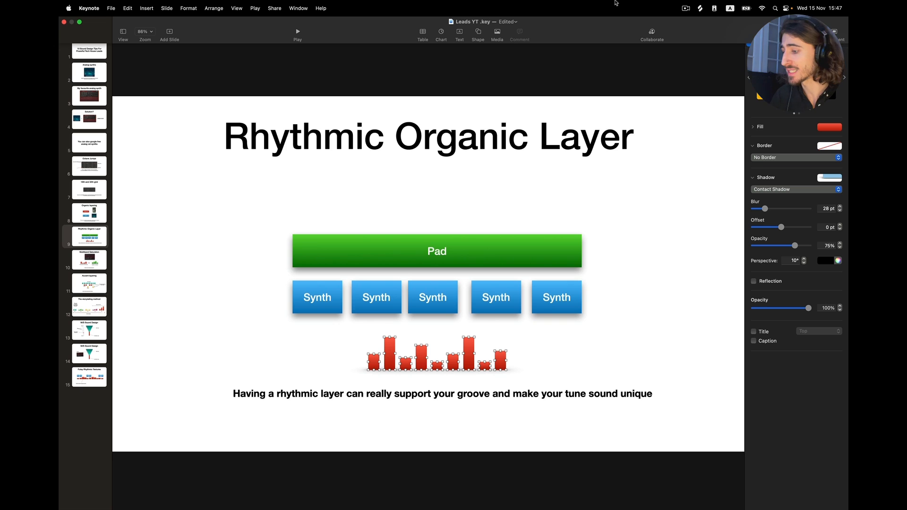
{"action": "key", "text": "super+Tab"}
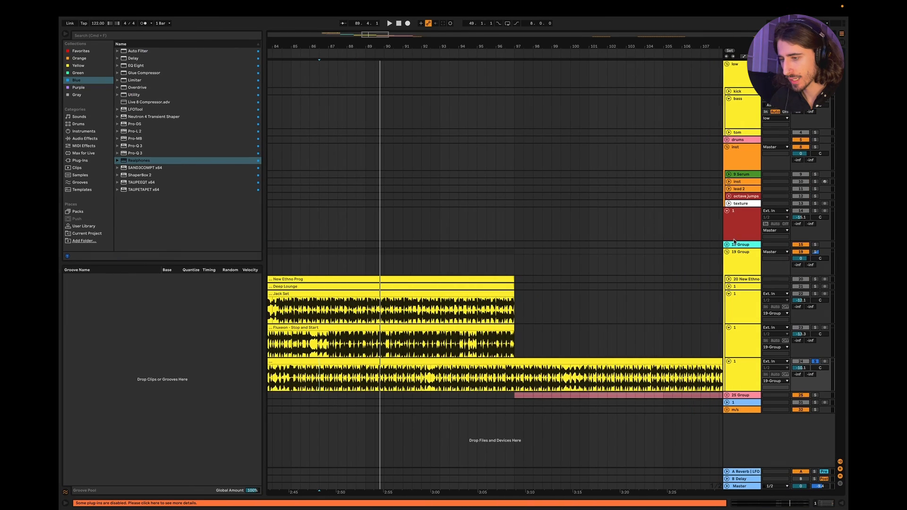
Fold 19 Group, and unfold 25 Group with its Mystic Tribal EDIT FINAL track.
{"action": "left_click", "coordinate": [726, 252]}
{"action": "left_click", "coordinate": [726, 259]}
{"action": "scroll", "coordinate": [730, 283], "scroll_direction": "right", "scroll_amount": 5}
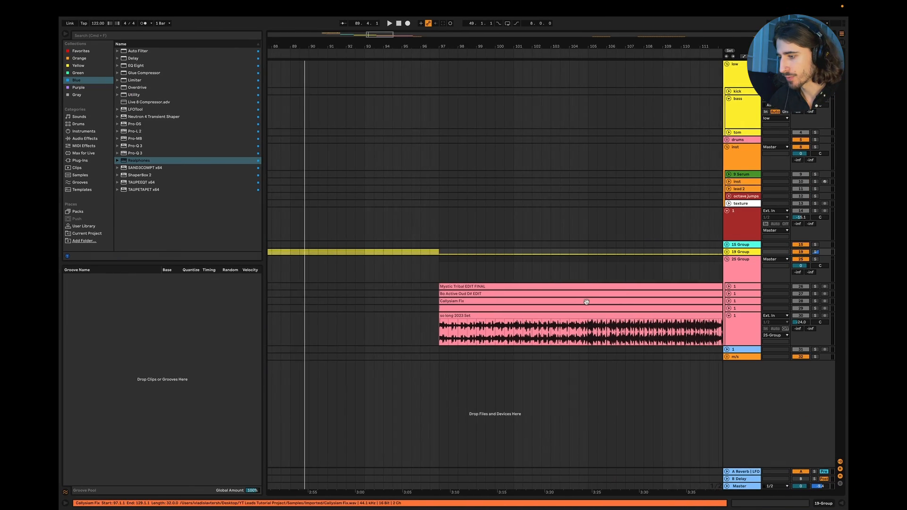
{"action": "left_click", "coordinate": [732, 287]}
{"action": "scroll", "coordinate": [561, 315], "scroll_direction": "right", "scroll_amount": 10}
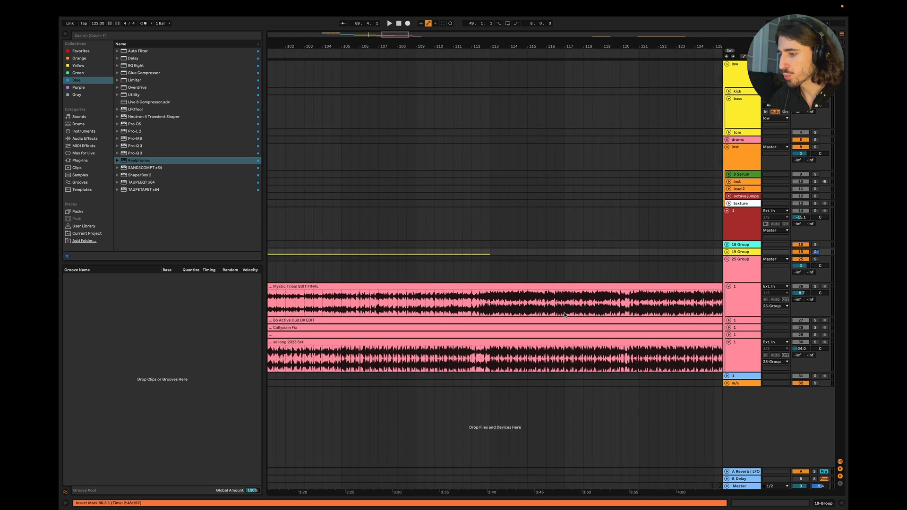
Solo the Mystic Tribal track, set its volume to -10.3 dB, and play it from position 109.3 until stopping.
{"action": "left_click", "coordinate": [421, 303]}
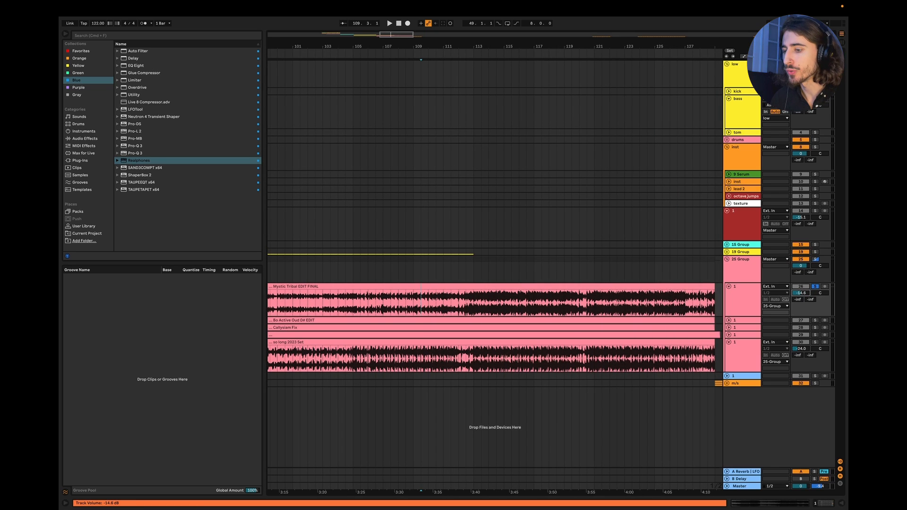
{"action": "key", "text": "space"}
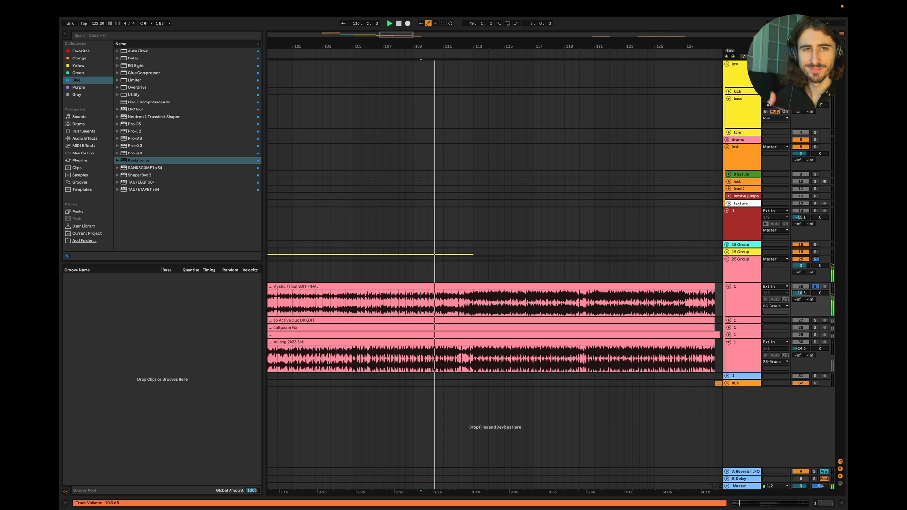
{"action": "scroll", "coordinate": [651, 308], "scroll_direction": "left", "scroll_amount": 2}
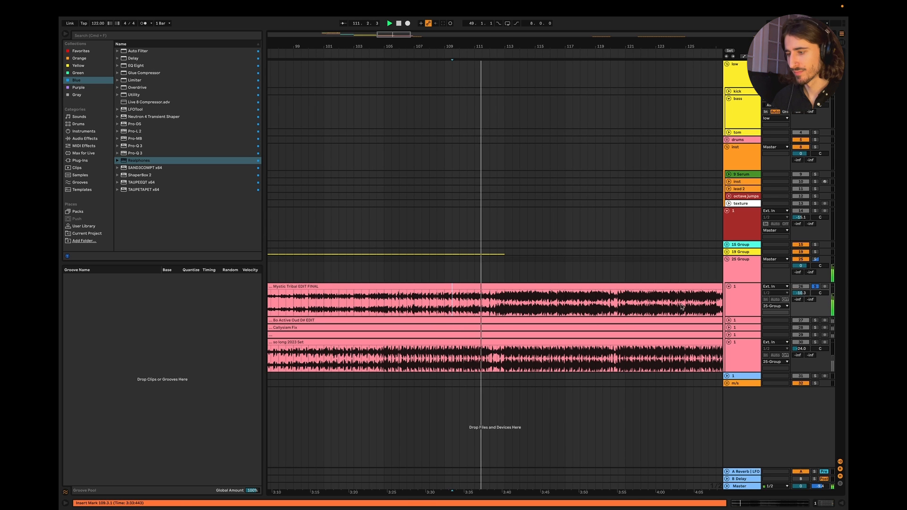
{"action": "scroll", "coordinate": [671, 308], "scroll_direction": "down", "scroll_amount": 3}
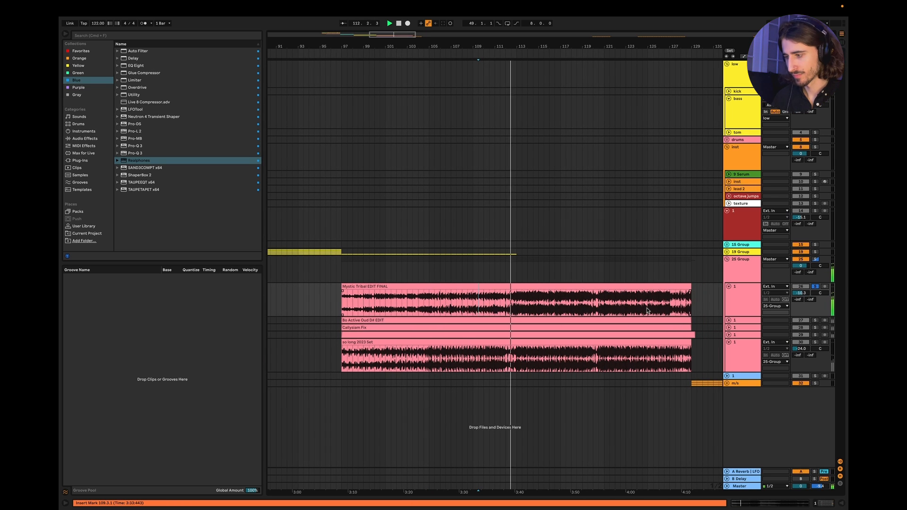
{"action": "scroll", "coordinate": [647, 310], "scroll_direction": "right", "scroll_amount": 2}
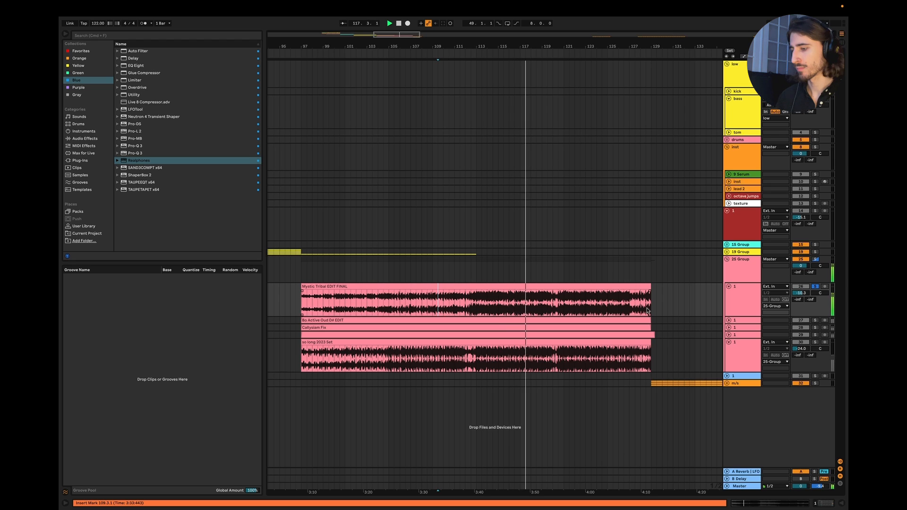
{"action": "scroll", "coordinate": [648, 311], "scroll_direction": "left", "scroll_amount": 2}
{"action": "key", "text": "space"}
Unfold and solo the Bo Active Oud track, and place the insert marker at bar 101.
{"action": "left_click", "coordinate": [728, 320]}
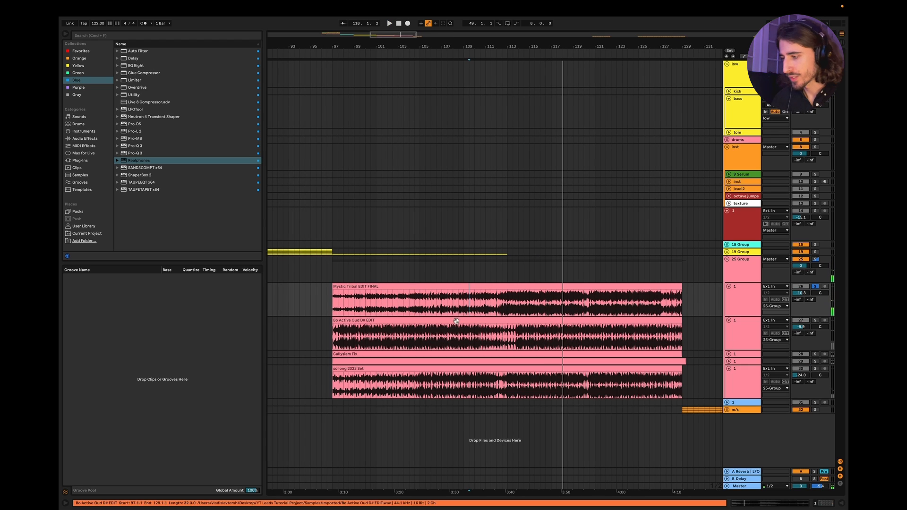
{"action": "left_click", "coordinate": [377, 339]}
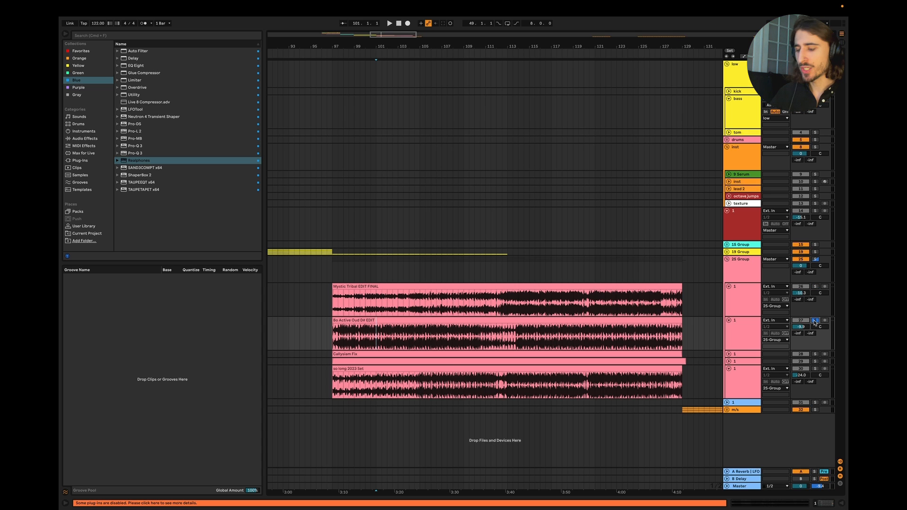
Switch to Keynote, revisit the Organic layering and Rhythmic Organic Layer slides, and advance to the Multiband Saturation slide.
{"action": "key", "text": "ctrl+Left"}
{"action": "left_click", "coordinate": [89, 214]}
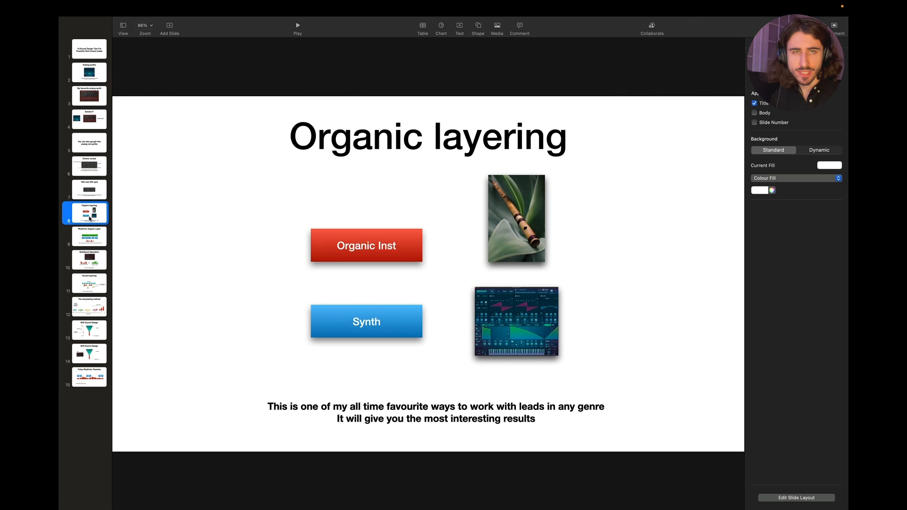
{"action": "left_click", "coordinate": [93, 244]}
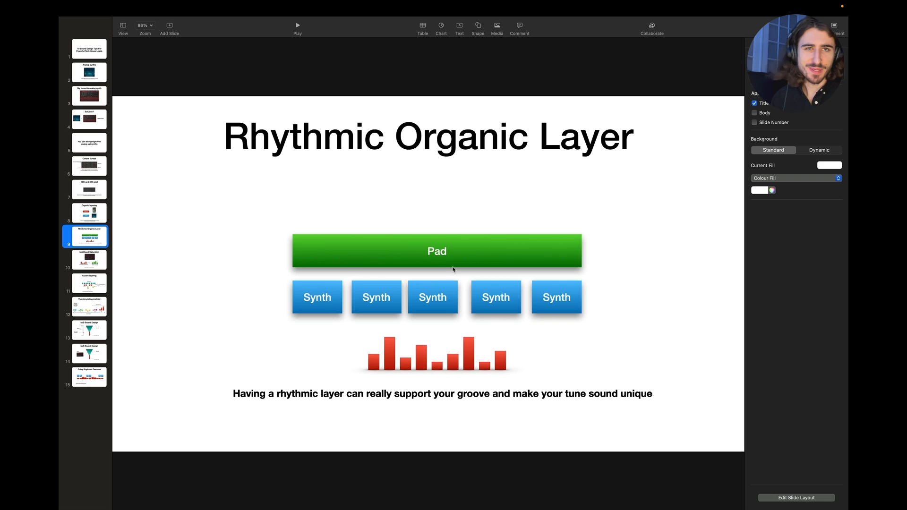
{"action": "key", "text": "super+Tab"}
{"action": "left_click", "coordinate": [98, 213]}
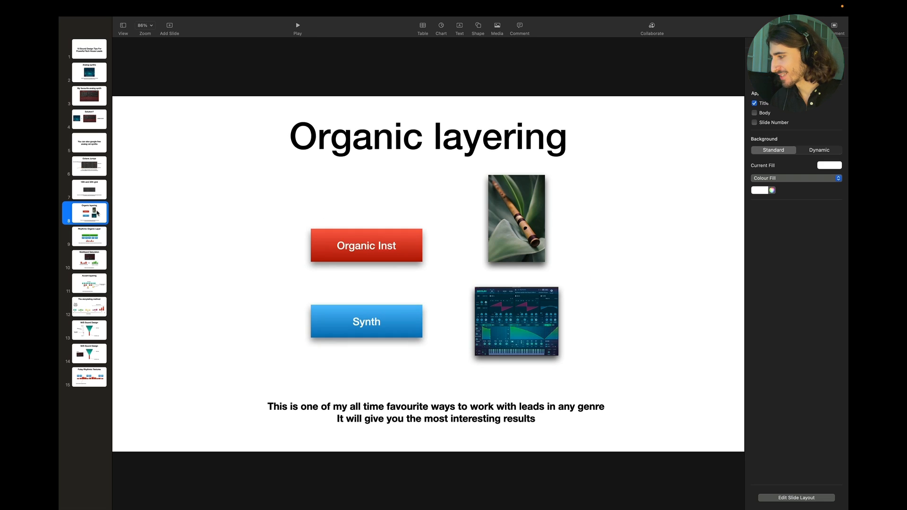
{"action": "key", "text": "Down"}
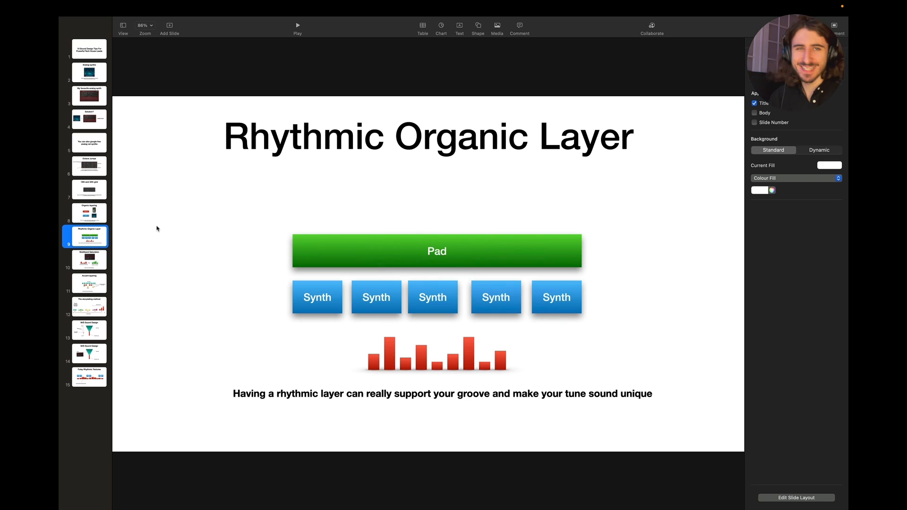
{"action": "key", "text": "Down"}
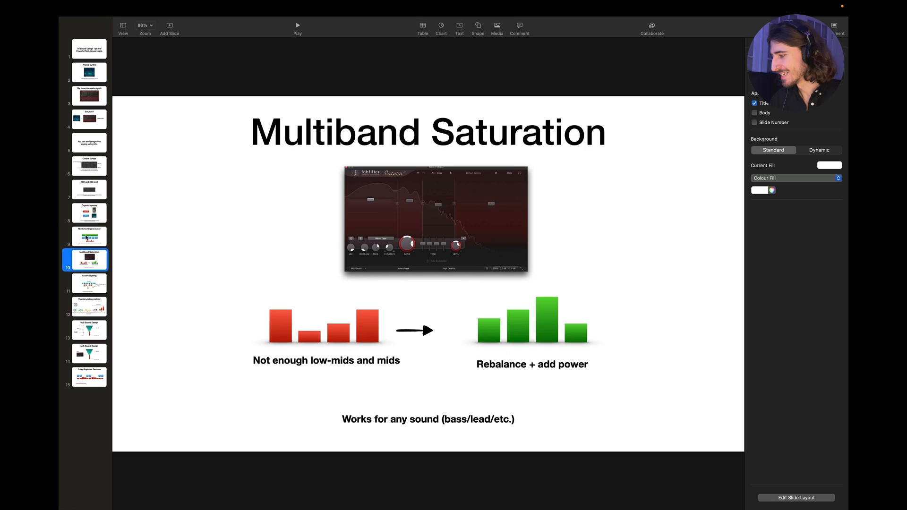
Return to the Rhythmic Organic Layer slide, switch to Ableton Live, and audition the Bo Active Oud track from positions 105.3 and 114.3.
{"action": "key", "text": "Up"}
{"action": "key", "text": "super+Tab"}
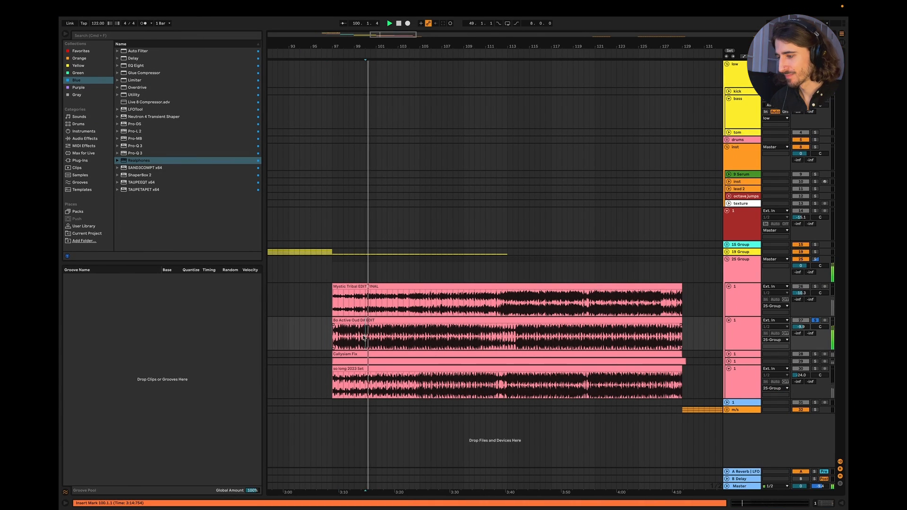
{"action": "left_click", "coordinate": [425, 330]}
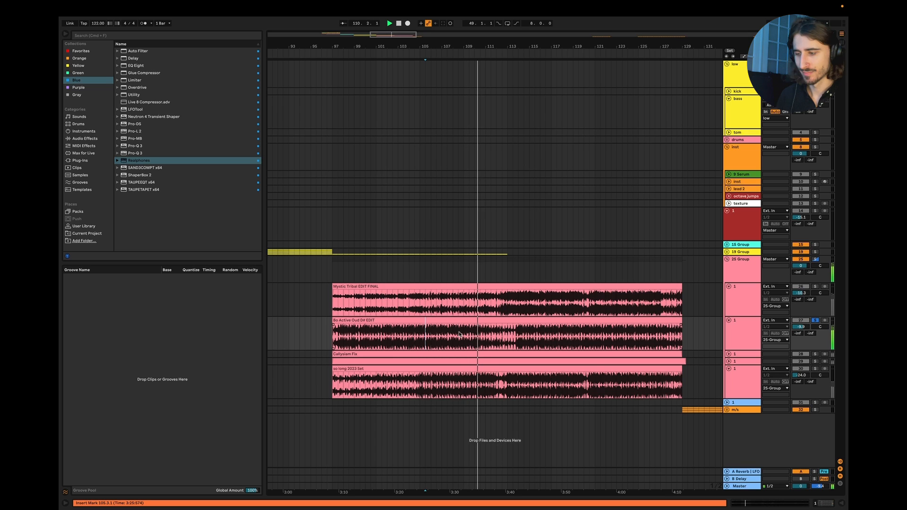
{"action": "left_click", "coordinate": [524, 336]}
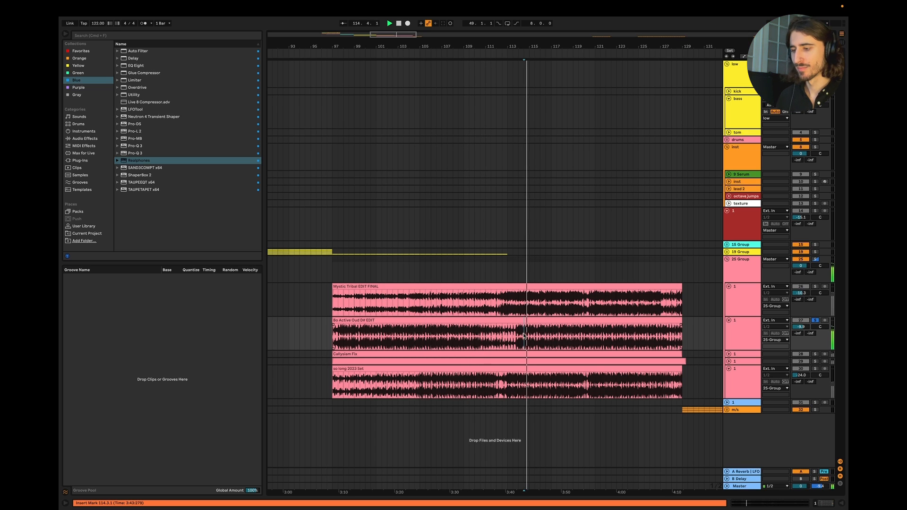
Unfold and solo the Callysiam Fix track, and play it from position 104.3 and from 113.3 until stopping.
{"action": "left_click", "coordinate": [729, 353]}
{"action": "scroll", "coordinate": [520, 364], "scroll_direction": "left", "scroll_amount": 1}
{"action": "left_click", "coordinate": [429, 372]}
{"action": "key", "text": "space"}
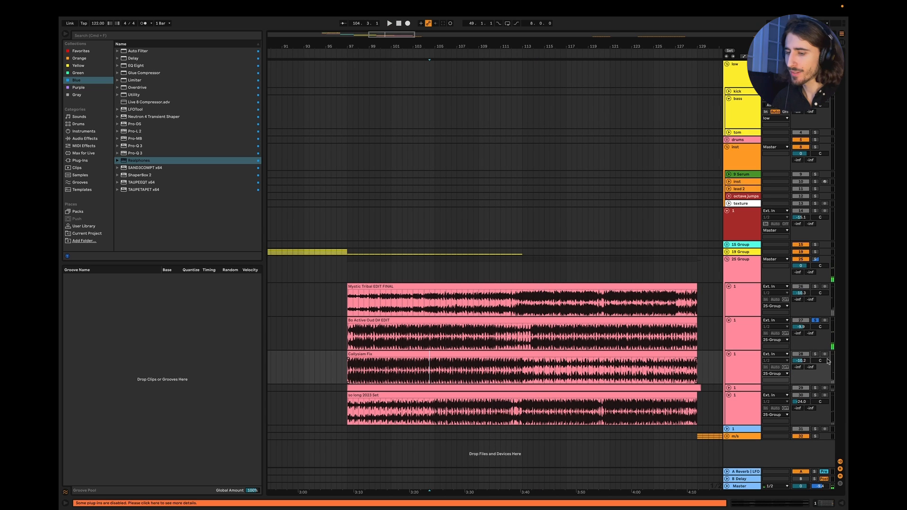
{"action": "left_click", "coordinate": [811, 350]}
{"action": "key", "text": "space"}
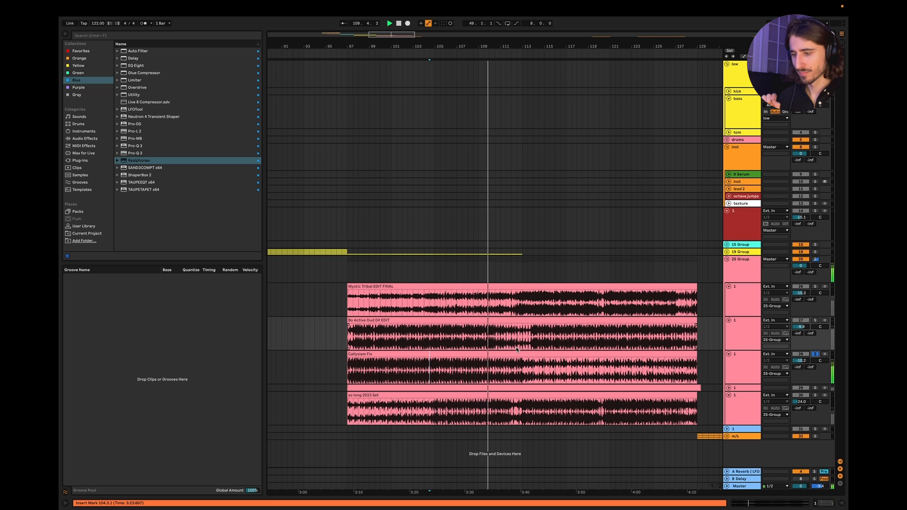
{"action": "left_click", "coordinate": [526, 379]}
{"action": "key", "text": "space"}
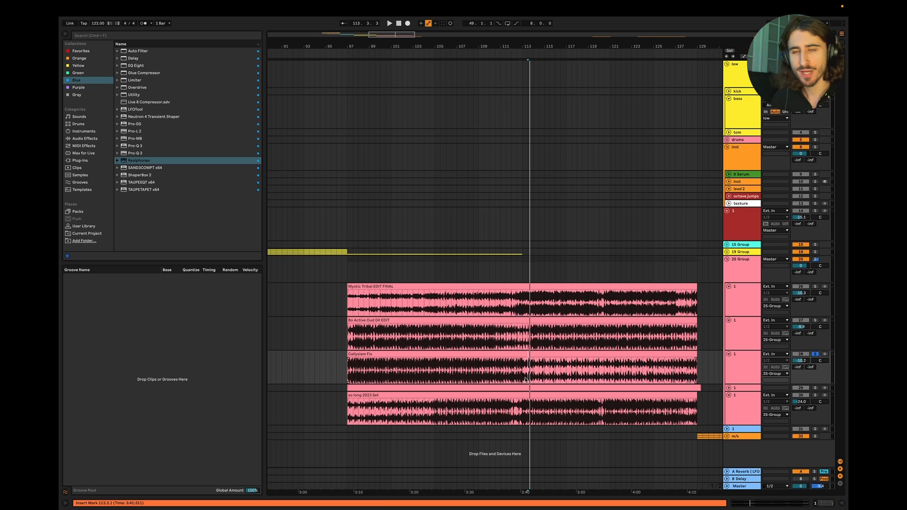
Unfold and solo the track below Callysiam Fix, and play it from bars 112, 115 and 99 until stopping.
{"action": "left_click", "coordinate": [728, 388]}
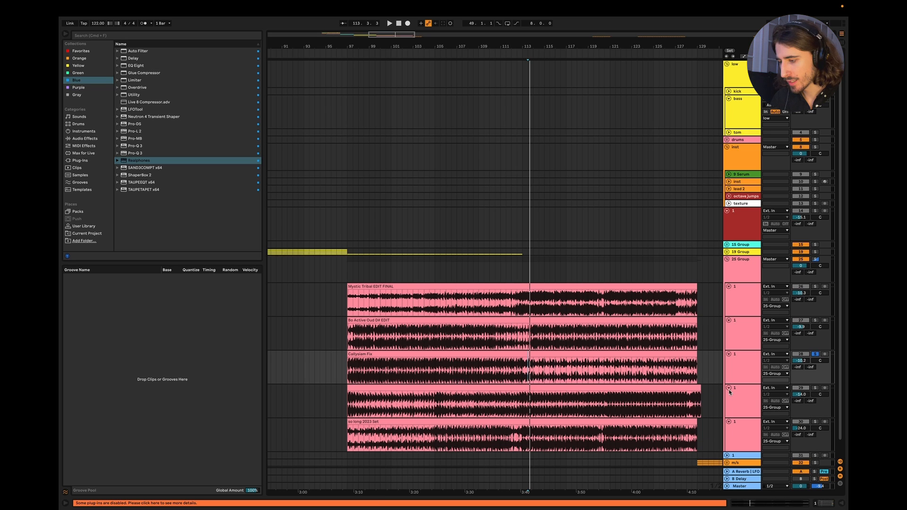
{"action": "left_click", "coordinate": [501, 412]}
{"action": "key", "text": "space"}
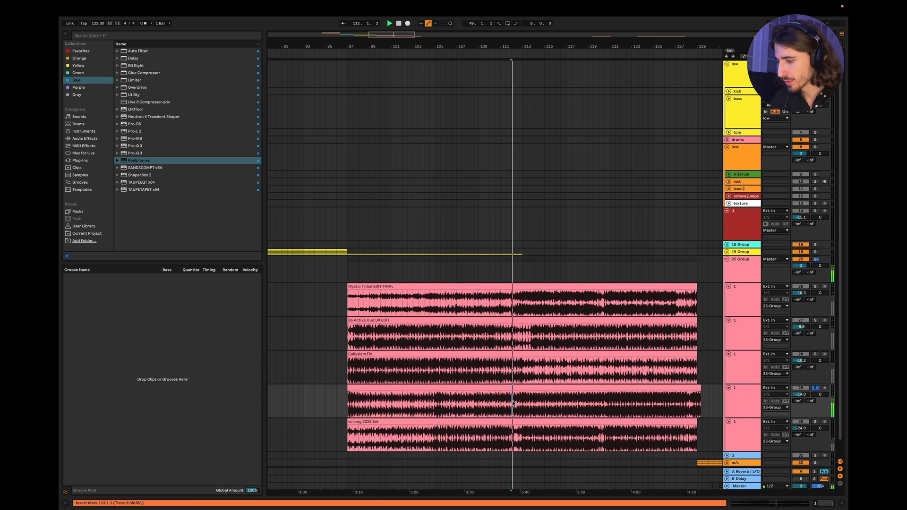
{"action": "left_click", "coordinate": [547, 409]}
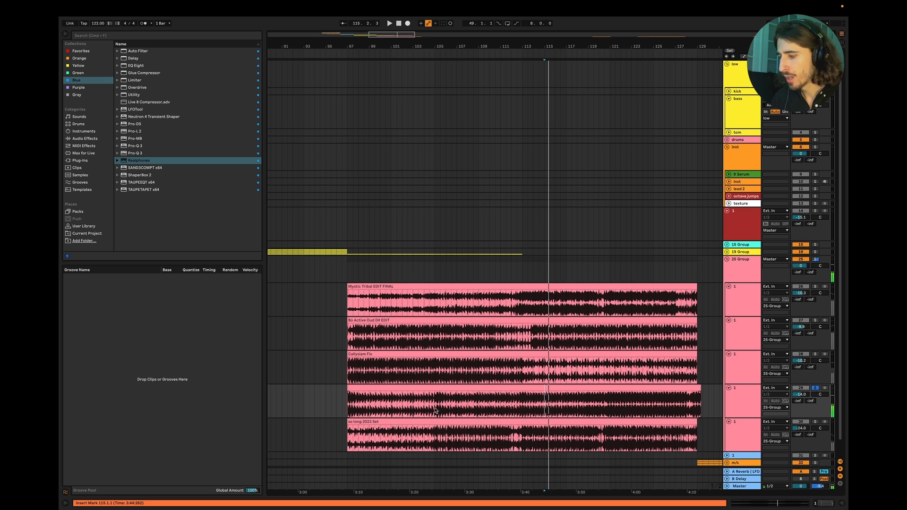
{"action": "left_click", "coordinate": [369, 407]}
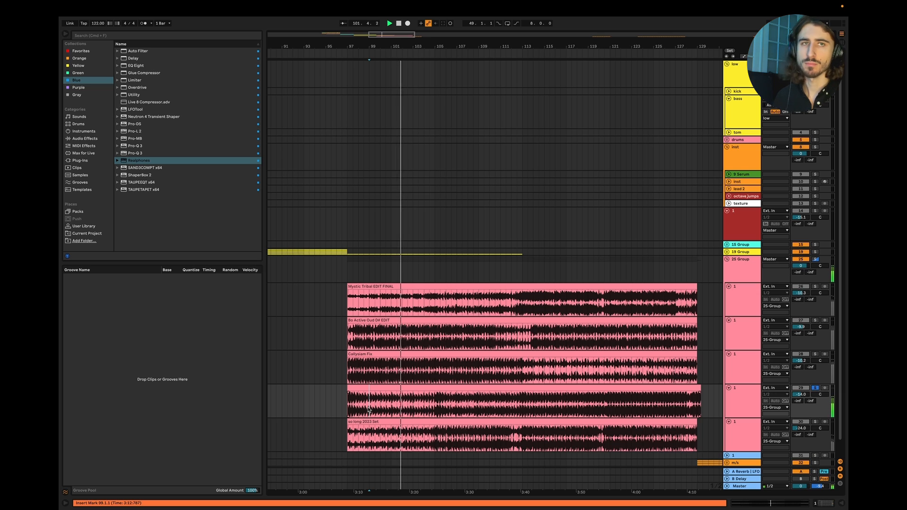
{"action": "key", "text": "space"}
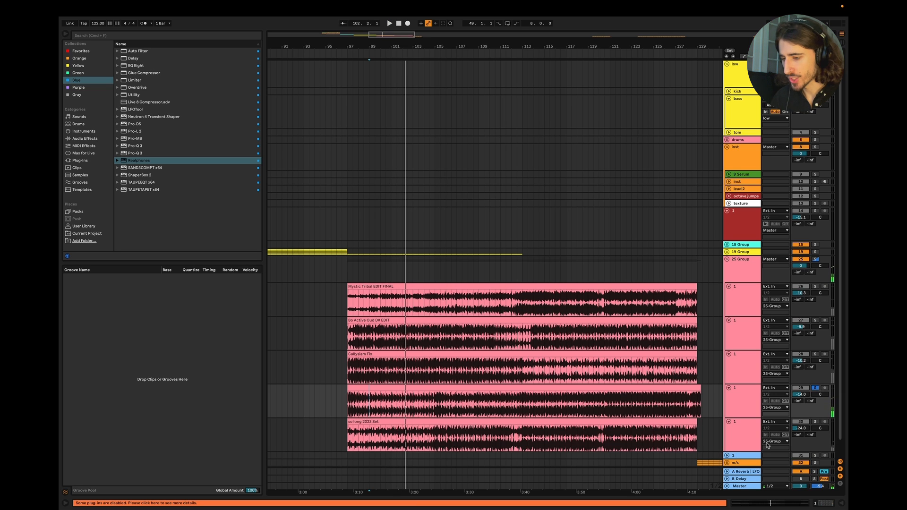
Solo the so long 2023 Set track, start playing it, and set its volume to -11.2 dB.
{"action": "left_click", "coordinate": [814, 421]}
{"action": "left_click", "coordinate": [424, 442]}
{"action": "key", "text": "space"}
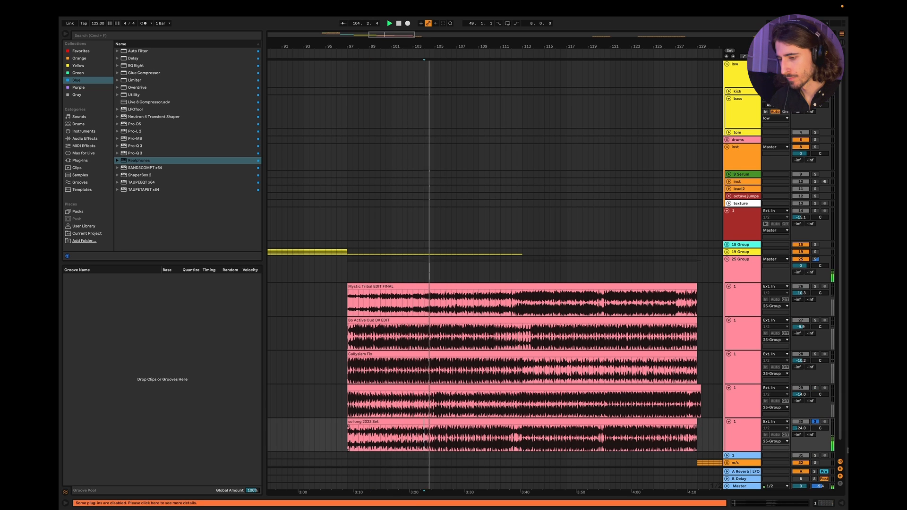
{"action": "left_click_drag", "start_coordinate": [800, 429], "coordinate": [799, 414]}
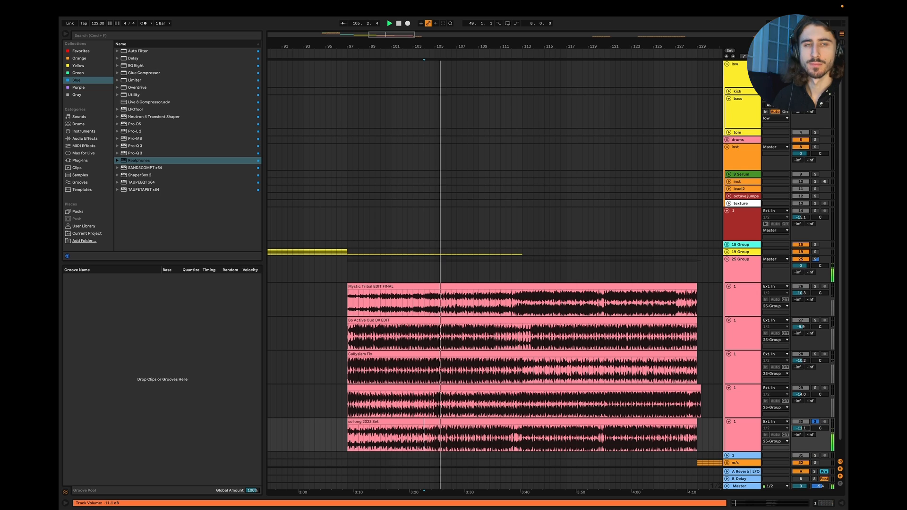
Play the so long 2023 Set track from bar 111 until bar 118, and stop playback.
{"action": "left_click", "coordinate": [499, 440]}
{"action": "key", "text": "space"}
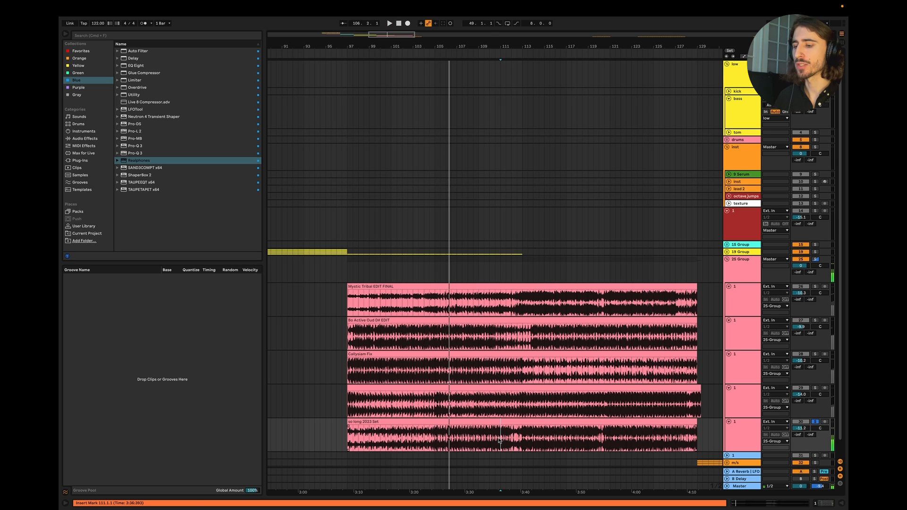
{"action": "key", "text": "space"}
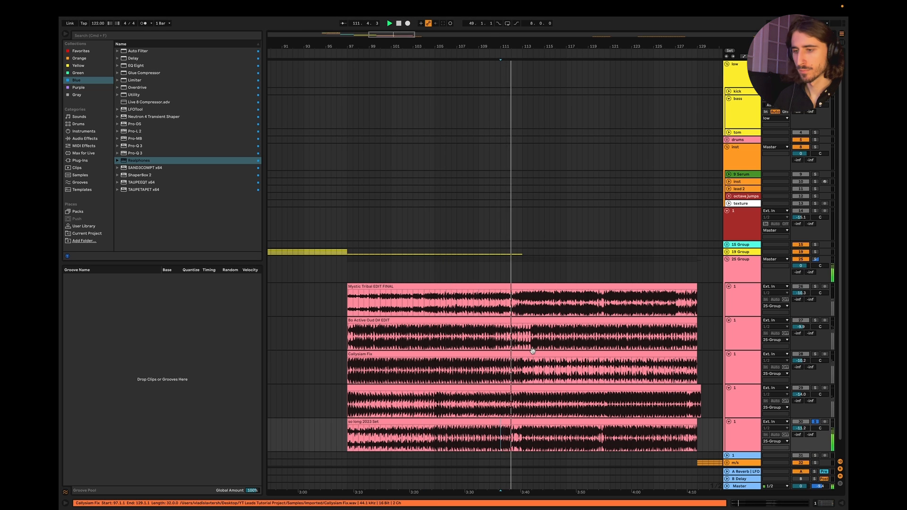
{"action": "scroll", "coordinate": [532, 351], "scroll_direction": "right", "scroll_amount": 2}
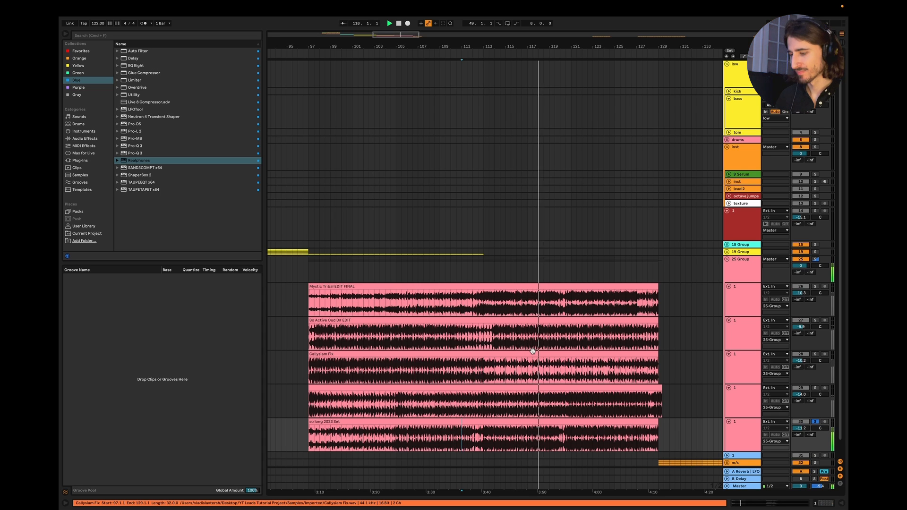
{"action": "key", "text": "space"}
Switch to Keynote and select the group of red bars on the Rhythmic Organic Layer slide.
{"action": "key", "text": "super+Tab"}
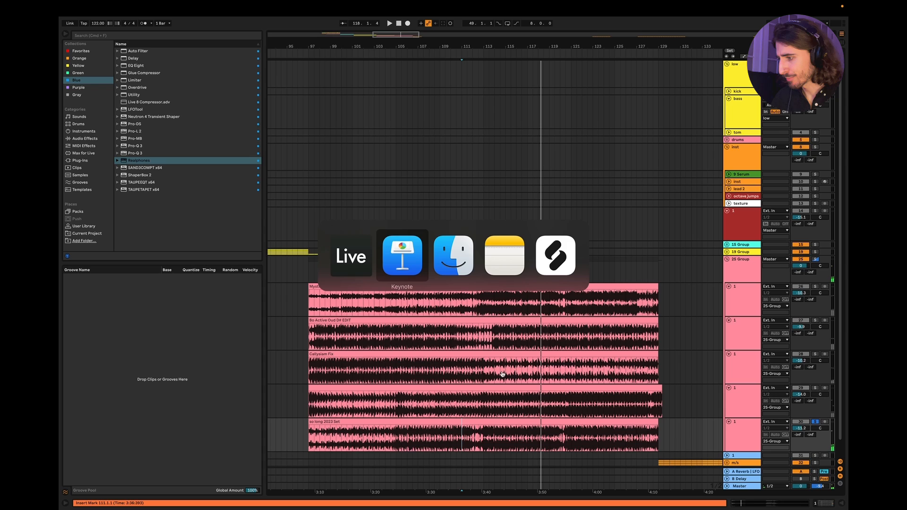
{"action": "left_click", "coordinate": [404, 256]}
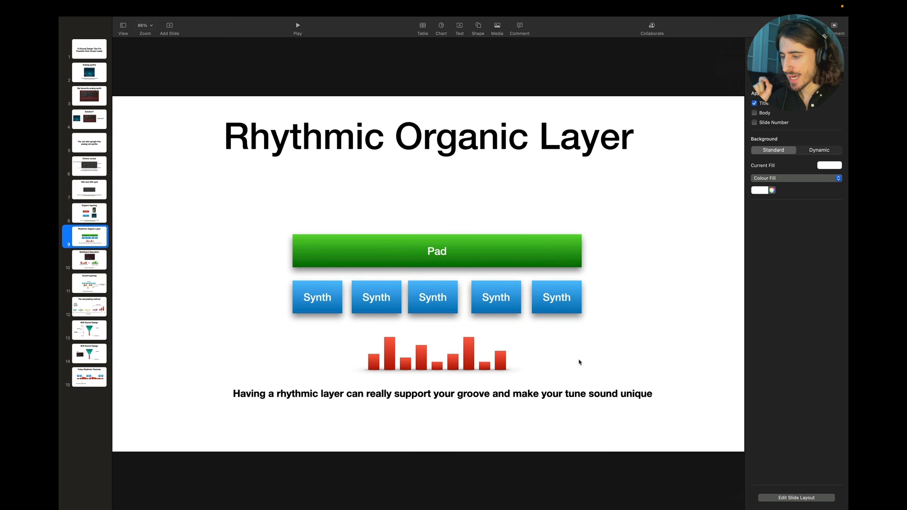
{"action": "left_click_drag", "start_coordinate": [569, 343], "coordinate": [330, 374]}
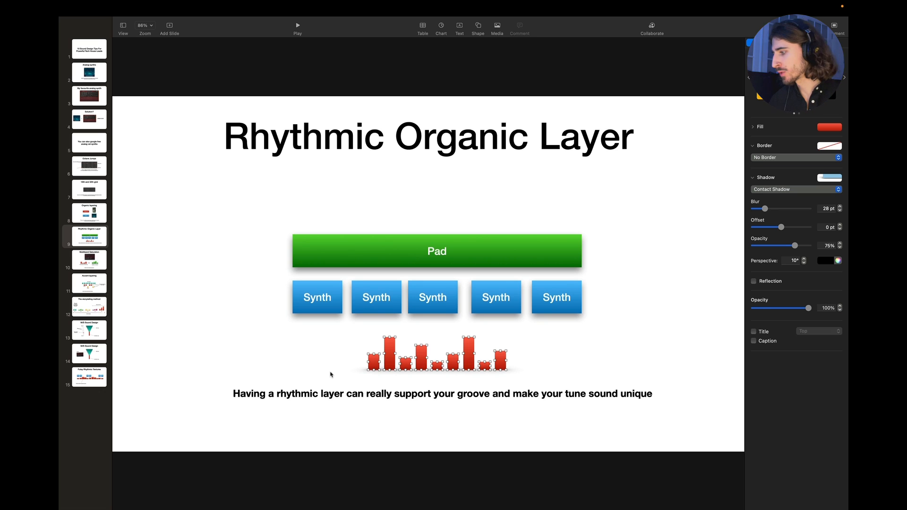
Open the Multiband Saturation slide and select the red bars, the green bars with their captions, and the "Works for any sound" text in turn.
{"action": "left_click", "coordinate": [86, 266]}
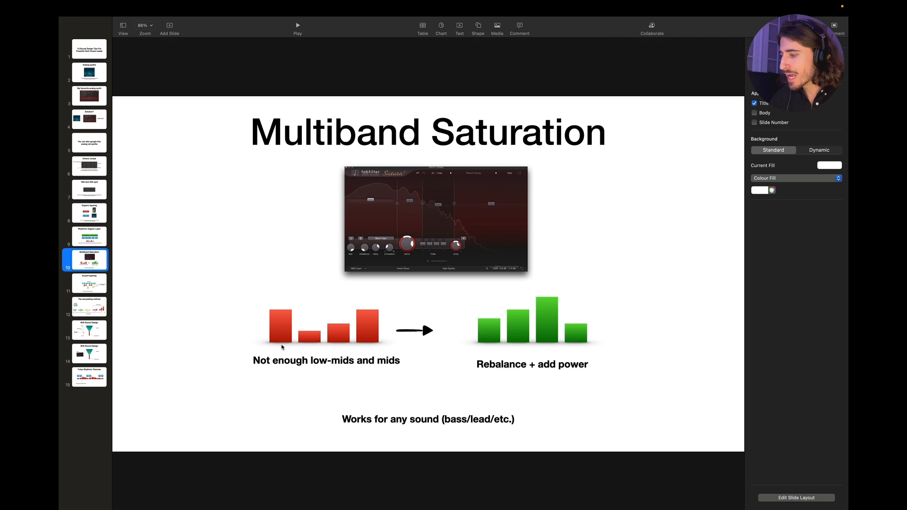
{"action": "left_click_drag", "start_coordinate": [233, 385], "coordinate": [380, 323]}
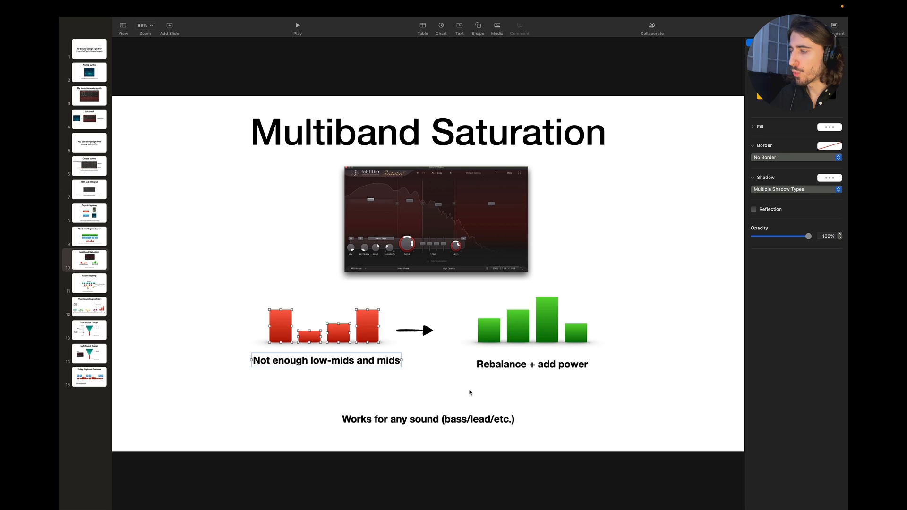
{"action": "left_click_drag", "start_coordinate": [481, 383], "coordinate": [625, 324]}
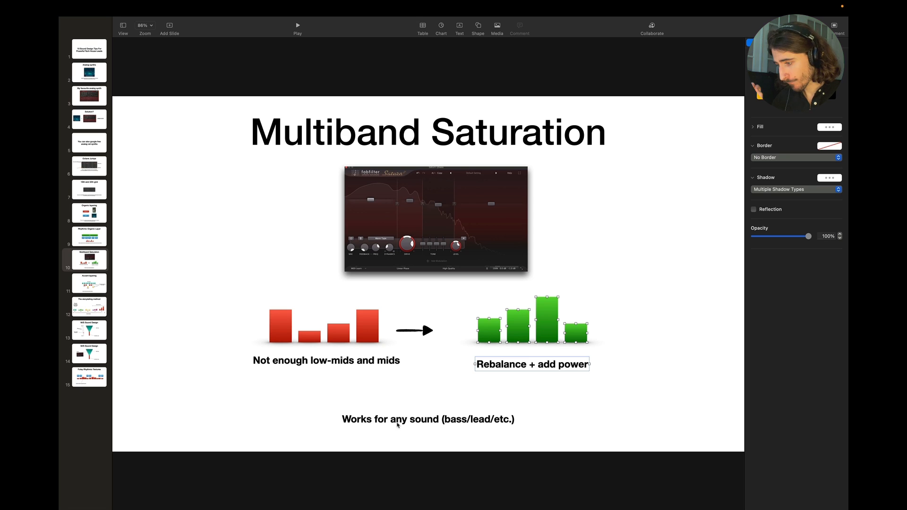
{"action": "left_click", "coordinate": [396, 424]}
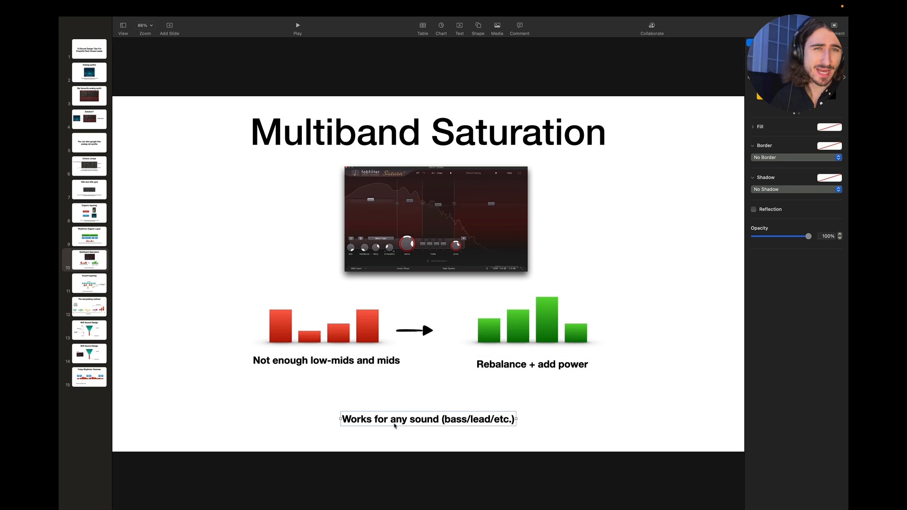
Switch to Ableton Live and loop the two bars of the bass track from bar 53 to bar 55.
{"action": "key", "text": "super+Tab"}
{"action": "scroll", "coordinate": [462, 248], "scroll_direction": "left", "scroll_amount": 15}
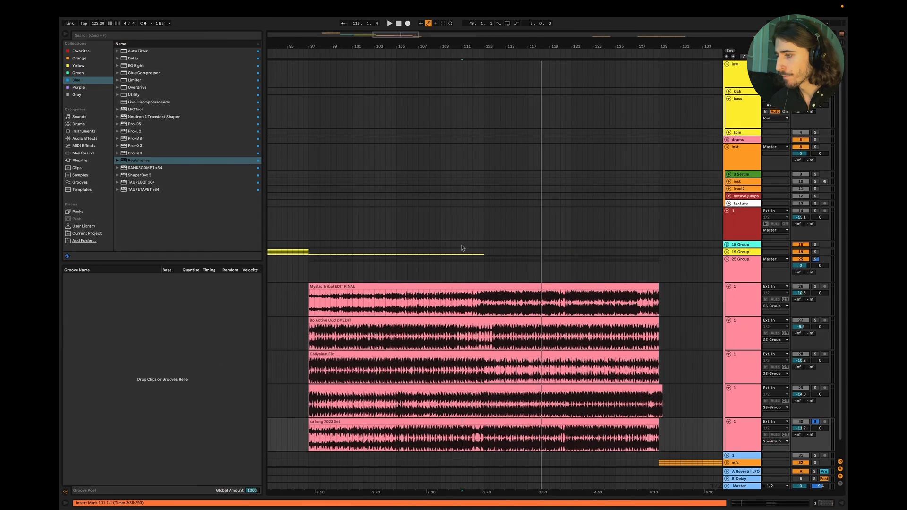
{"action": "scroll", "coordinate": [490, 185], "scroll_direction": "up", "scroll_amount": 5}
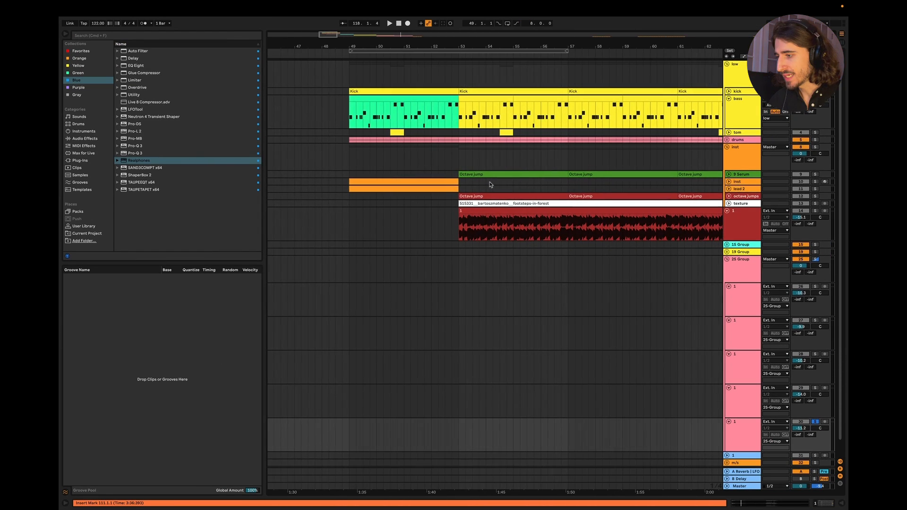
{"action": "left_click_drag", "start_coordinate": [453, 109], "coordinate": [508, 89]}
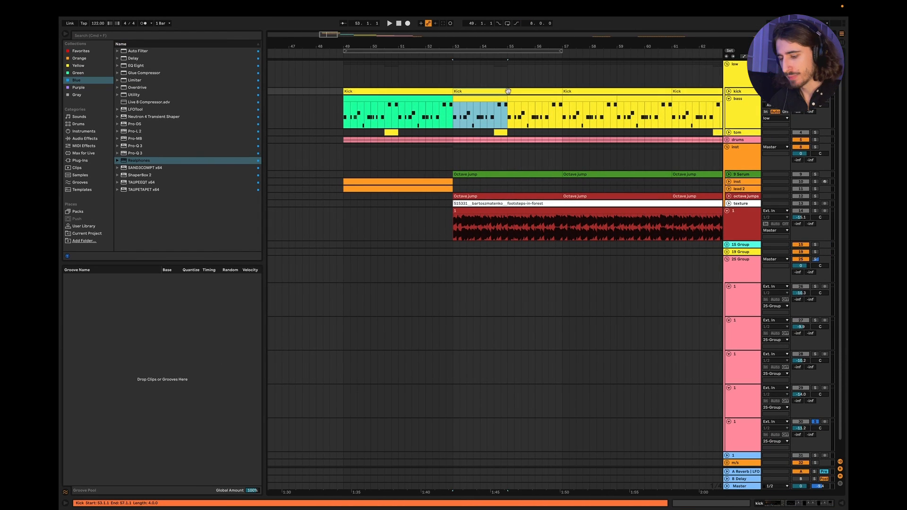
{"action": "key", "text": "super+l"}
{"action": "scroll", "coordinate": [508, 90], "scroll_direction": "up", "scroll_amount": 3}
{"action": "scroll", "coordinate": [508, 90], "scroll_direction": "left", "scroll_amount": 1}
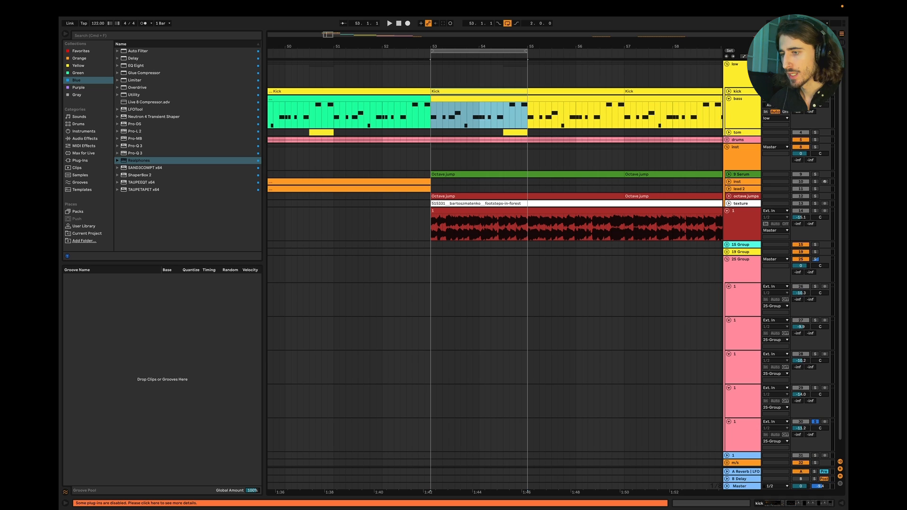
Show the bass track's device chain and open the Saturn 2 plug-in window, moving it clear of the devices.
{"action": "double_click", "coordinate": [744, 99]}
{"action": "scroll", "coordinate": [602, 467], "scroll_direction": "right", "scroll_amount": 5}
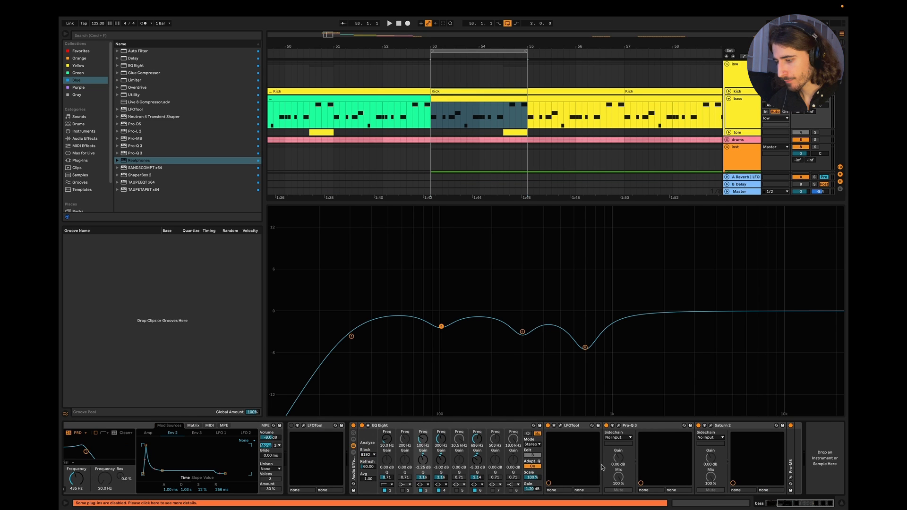
{"action": "left_click", "coordinate": [711, 425]}
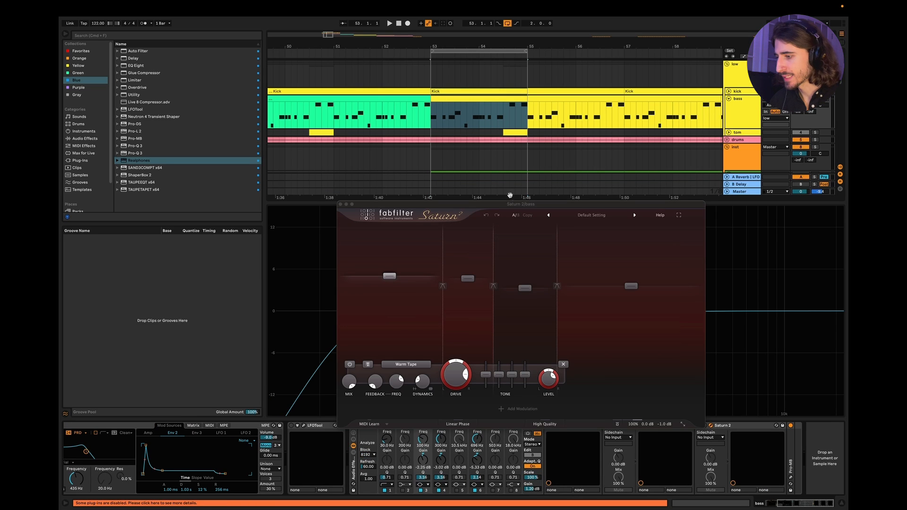
{"action": "left_click_drag", "start_coordinate": [507, 202], "coordinate": [475, 175]}
Play the looped bass section to compare its sound and spectrum with Saturn 2 bypassed and active.
{"action": "key", "text": "space"}
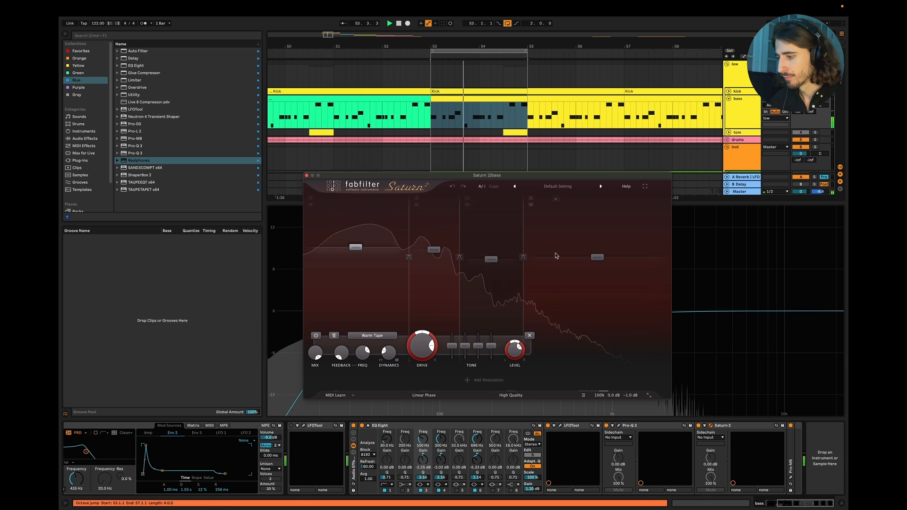
{"action": "left_click", "coordinate": [584, 395]}
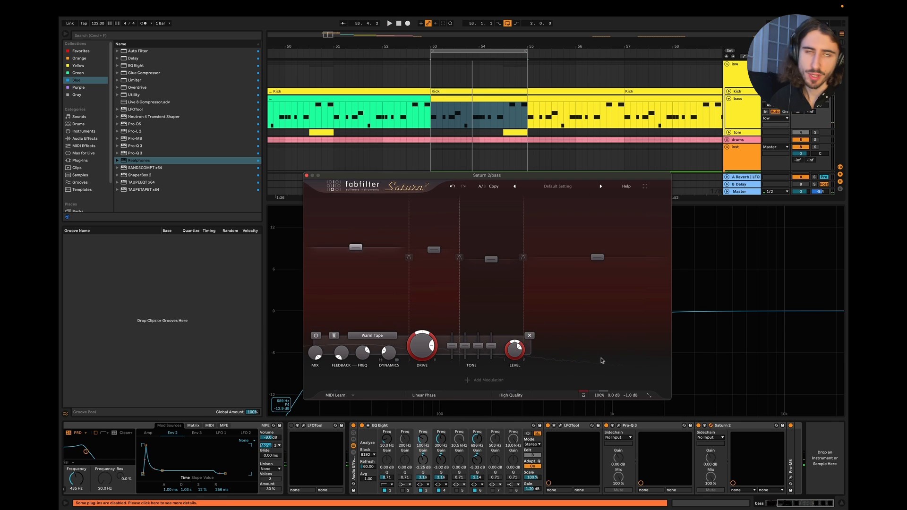
{"action": "key", "text": "space"}
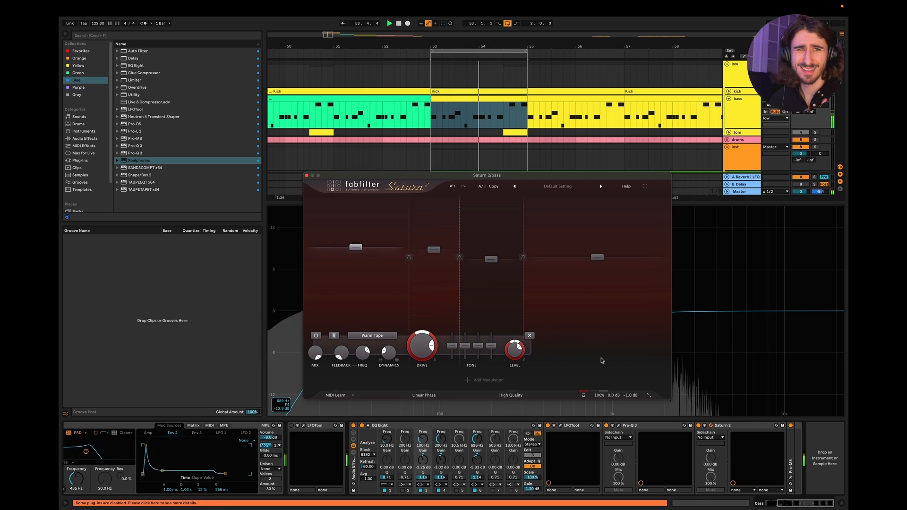
{"action": "key", "text": "space"}
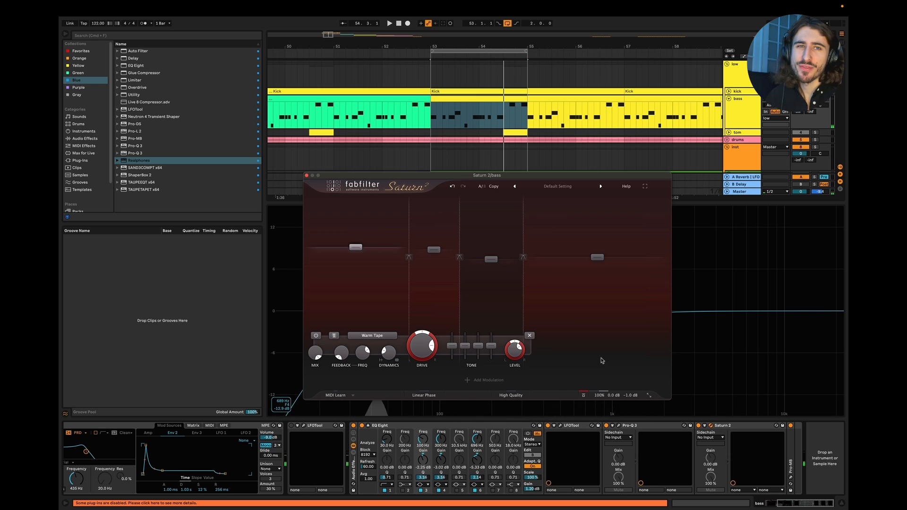
{"action": "key", "text": "space"}
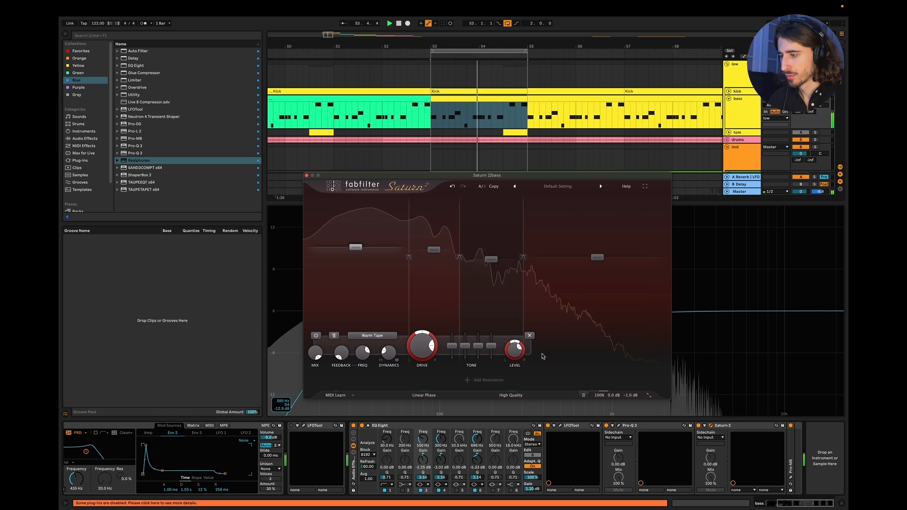
{"action": "key", "text": "space"}
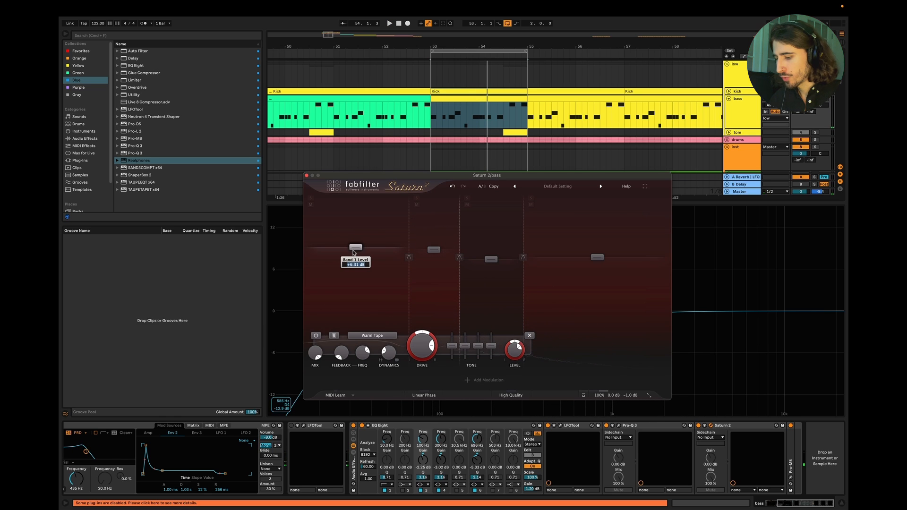
Set Band 1's level to 0.00 dB and lower Band 3's level in the bass track's Saturn 2 during loop playback.
{"action": "key", "text": "space"}
{"action": "left_click_drag", "start_coordinate": [356, 264], "coordinate": [355, 256]}
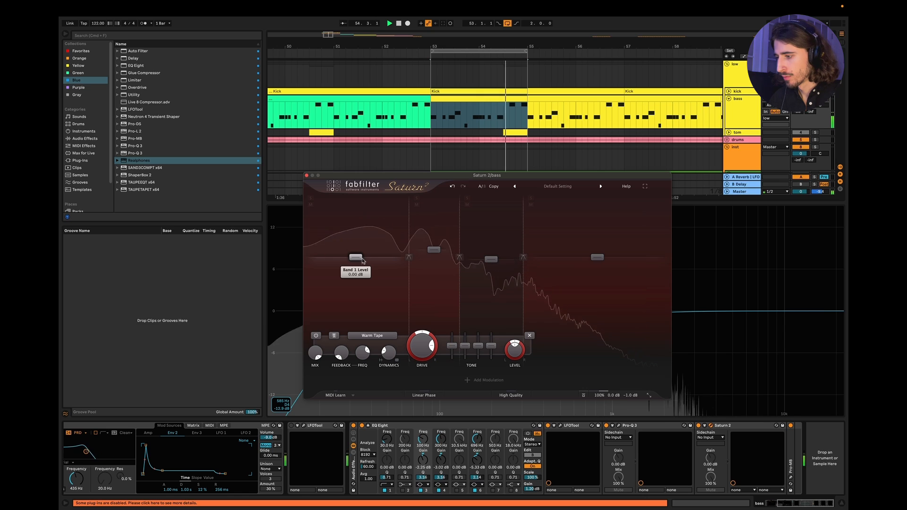
{"action": "left_click", "coordinate": [491, 259]}
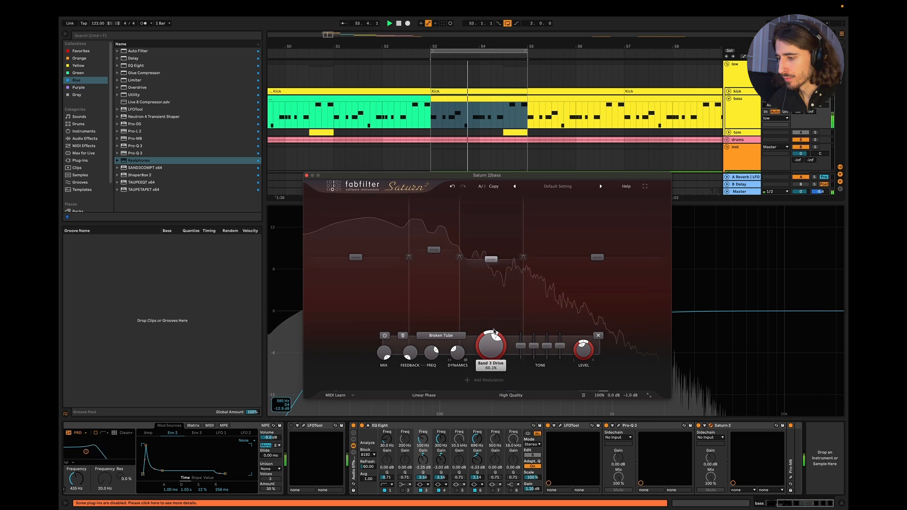
{"action": "key", "text": "space"}
{"action": "key", "text": "space"}
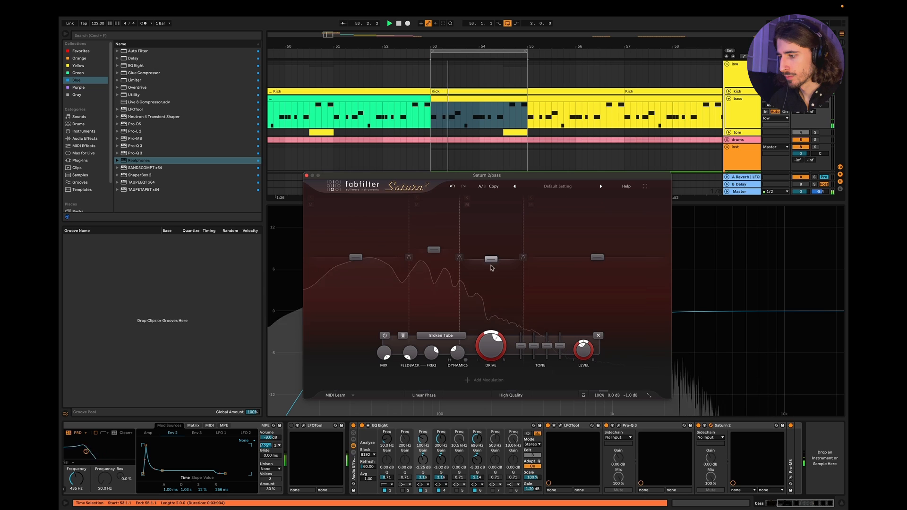
{"action": "mouse_move", "coordinate": [491, 259]}
{"action": "left_mouse_down"}
{"action": "mouse_move", "coordinate": [490, 244]}
{"action": "mouse_move", "coordinate": [492, 273]}
{"action": "left_mouse_up"}
{"action": "left_click_drag", "start_coordinate": [355, 261], "coordinate": [356, 252]}
{"action": "key", "text": "space"}
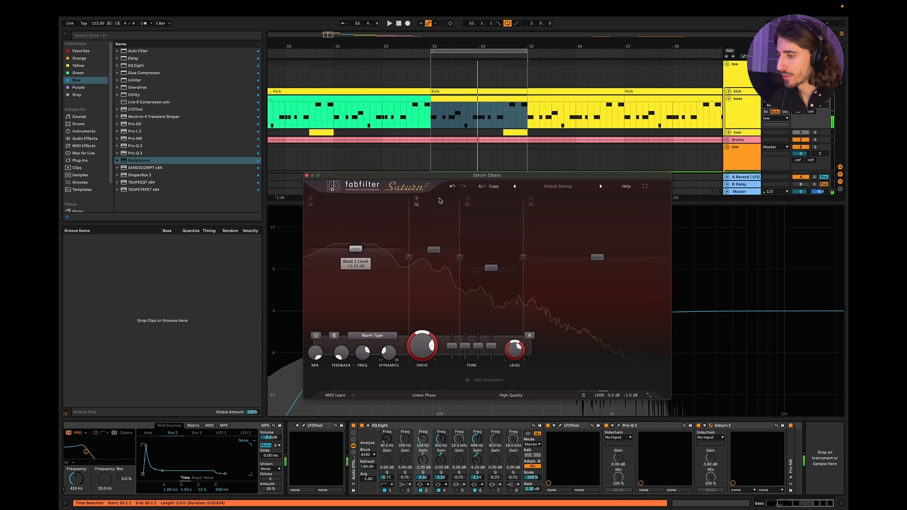
{"action": "left_click", "coordinate": [451, 187]}
Raise Band 2's level slightly in the bass track's Saturn 2 and play the loop to hear it.
{"action": "mouse_move", "coordinate": [433, 249]}
{"action": "left_mouse_down"}
{"action": "mouse_move", "coordinate": [434, 237]}
{"action": "mouse_move", "coordinate": [434, 245]}
{"action": "left_mouse_up"}
{"action": "key", "text": "space"}
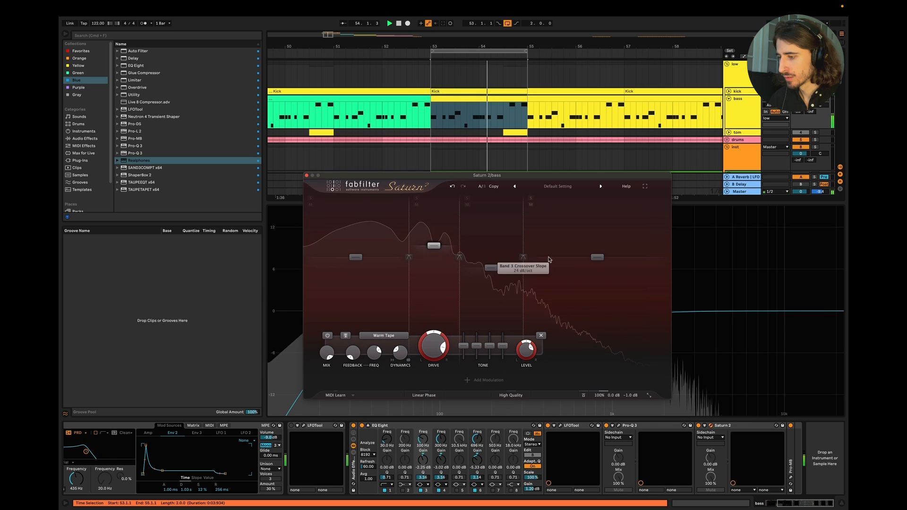
{"action": "key", "text": "space"}
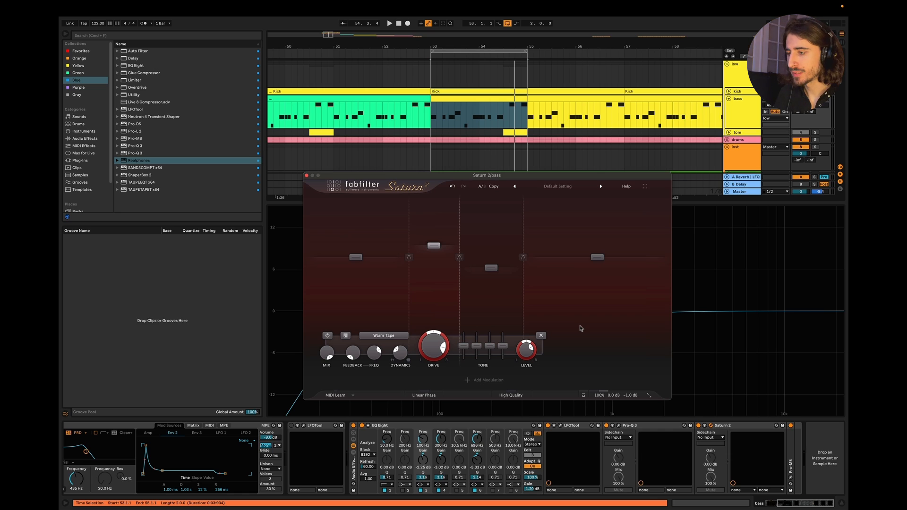
Close the bass track's Saturn 2 window and devices, and unfold and solo the Serum track for playback from bar 53.
{"action": "left_click", "coordinate": [841, 504]}
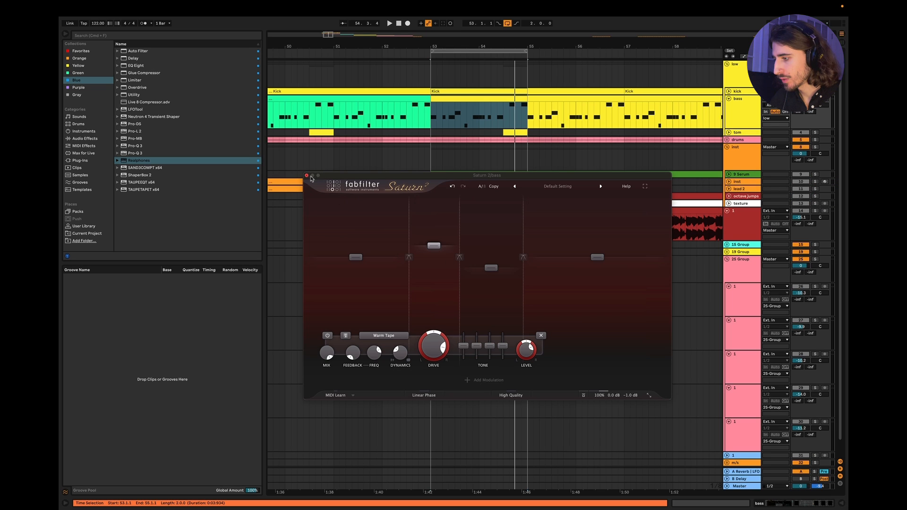
{"action": "left_click", "coordinate": [306, 175]}
{"action": "scroll", "coordinate": [567, 189], "scroll_direction": "right", "scroll_amount": 3}
{"action": "left_click", "coordinate": [738, 175]}
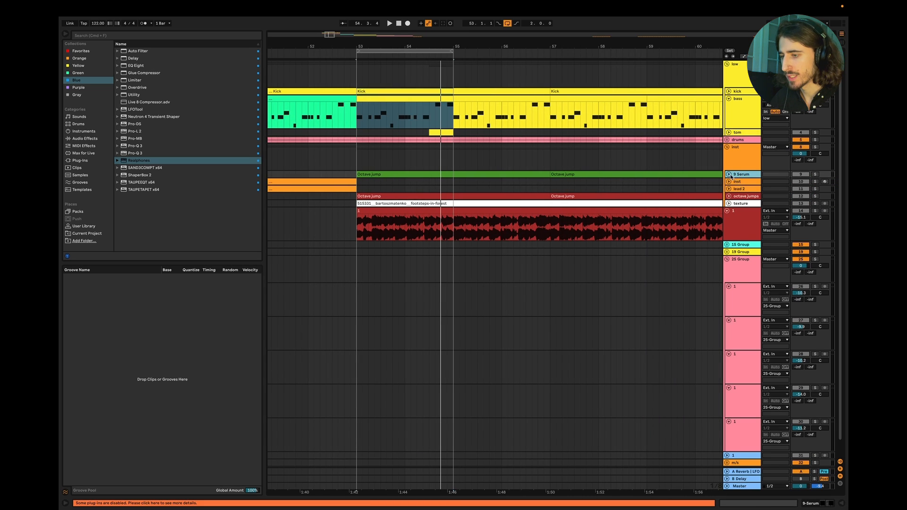
{"action": "left_click", "coordinate": [729, 174]}
{"action": "left_click", "coordinate": [815, 175]}
{"action": "left_click", "coordinate": [363, 189]}
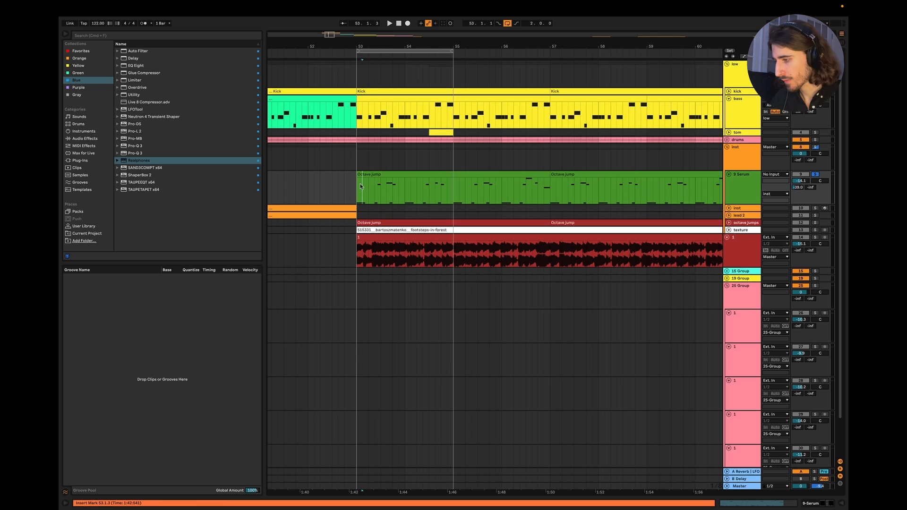
{"action": "key", "text": "space"}
Show the Serum track's device chain and open its Saturn 2 window, moving it lower over the arrangement.
{"action": "double_click", "coordinate": [752, 190]}
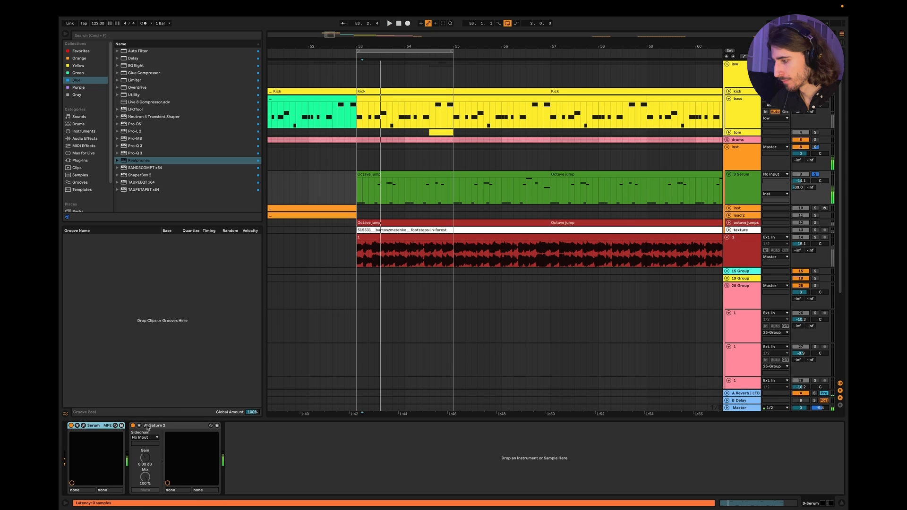
{"action": "left_click", "coordinate": [145, 425]}
{"action": "left_click_drag", "start_coordinate": [449, 77], "coordinate": [449, 170]}
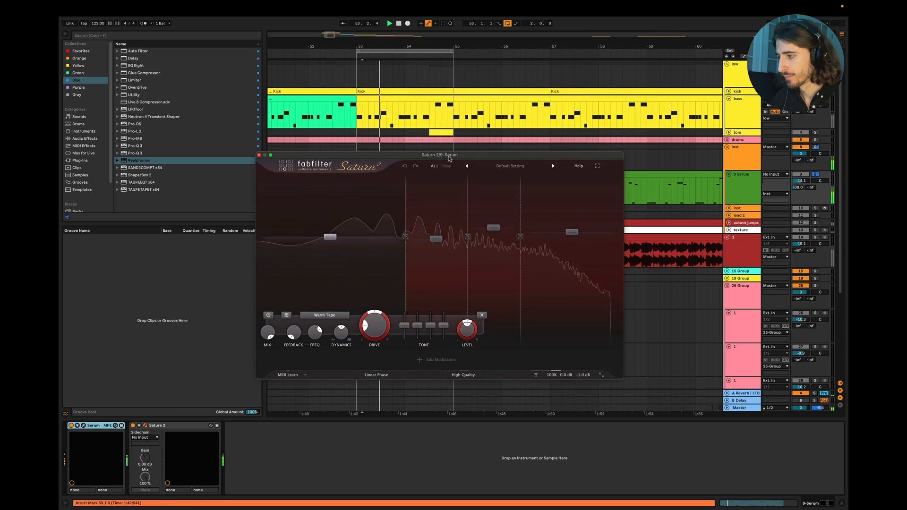
{"action": "key", "text": "space"}
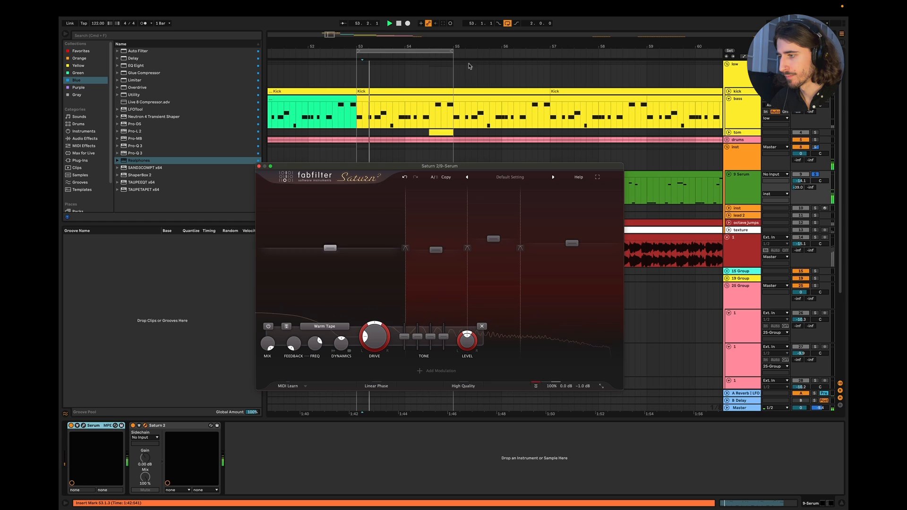
Extend the loop to span bars 53 to 59 and compare the Serum lead with Saturn 2 bypassed and active.
{"action": "left_click_drag", "start_coordinate": [452, 51], "coordinate": [646, 51]}
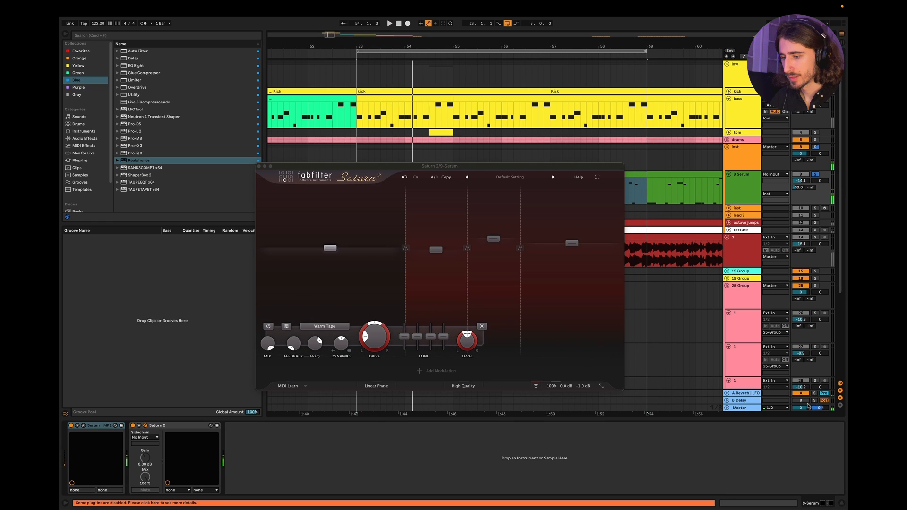
{"action": "key", "text": "space"}
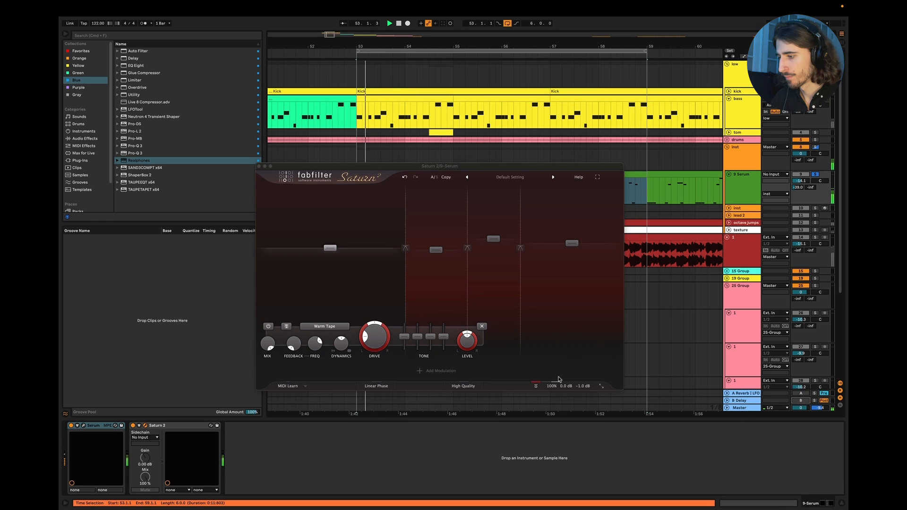
{"action": "left_click", "coordinate": [536, 386]}
{"action": "left_click", "coordinate": [536, 387]}
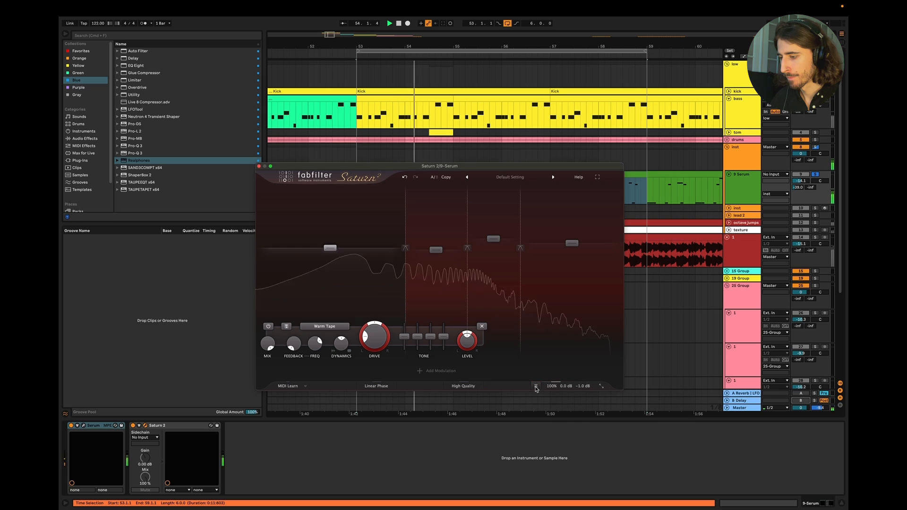
Lower Band 4's level in the Serum track's Saturn 2 to about -16.55 dB during playback.
{"action": "key", "text": "space"}
{"action": "left_click", "coordinate": [566, 246]}
{"action": "key", "text": "space"}
{"action": "left_click_drag", "start_coordinate": [566, 246], "coordinate": [567, 277]}
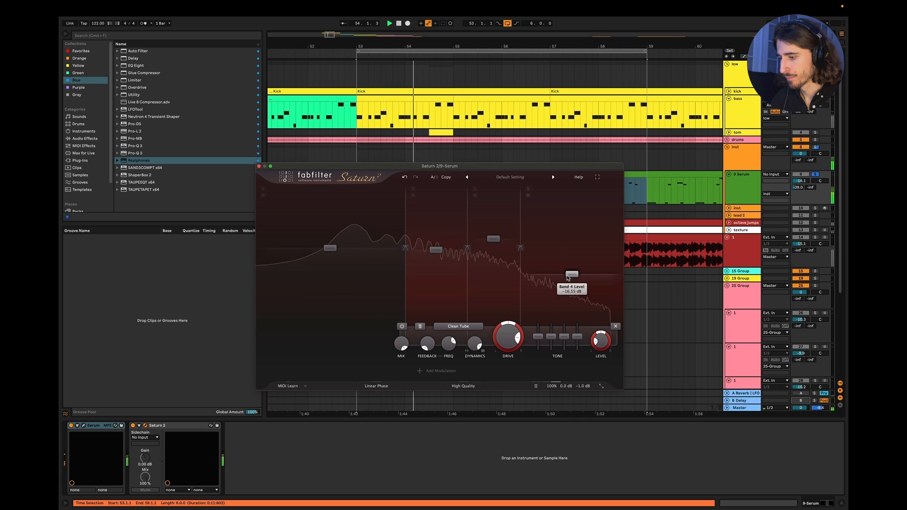
Lower Band 3's level slightly and raise Band 2's level in the Serum track's Saturn 2.
{"action": "left_click", "coordinate": [488, 240]}
{"action": "mouse_move", "coordinate": [488, 240]}
{"action": "left_mouse_down"}
{"action": "mouse_move", "coordinate": [488, 250]}
{"action": "mouse_move", "coordinate": [489, 231]}
{"action": "mouse_move", "coordinate": [489, 243]}
{"action": "left_mouse_up"}
{"action": "key", "text": "space"}
{"action": "mouse_move", "coordinate": [435, 249]}
{"action": "left_mouse_down"}
{"action": "mouse_move", "coordinate": [435, 257]}
{"action": "mouse_move", "coordinate": [439, 238]}
{"action": "left_mouse_up"}
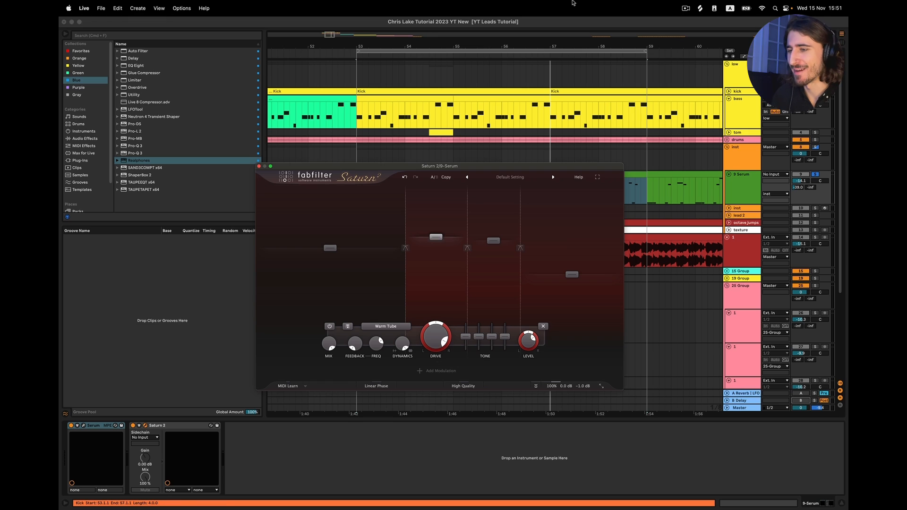
Close the Saturn 2 window and fold the 25 Group track further along the arrangement.
{"action": "left_click", "coordinate": [259, 166]}
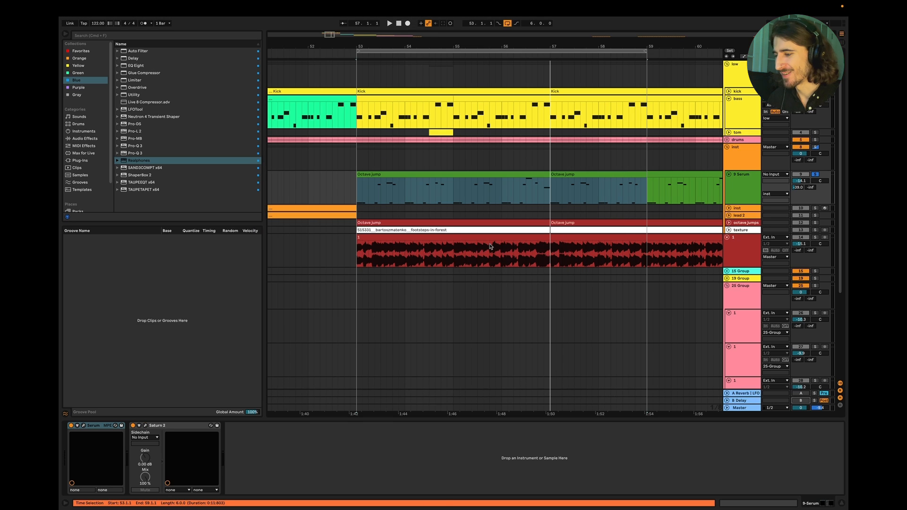
{"action": "key", "text": "super+Tab"}
{"action": "scroll", "coordinate": [532, 214], "scroll_direction": "right", "scroll_amount": 15}
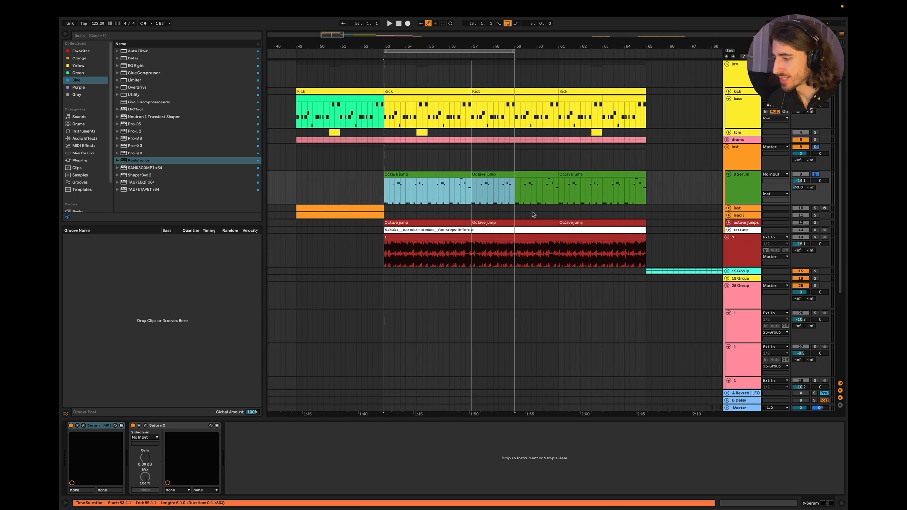
{"action": "scroll", "coordinate": [523, 215], "scroll_direction": "down", "scroll_amount": 5}
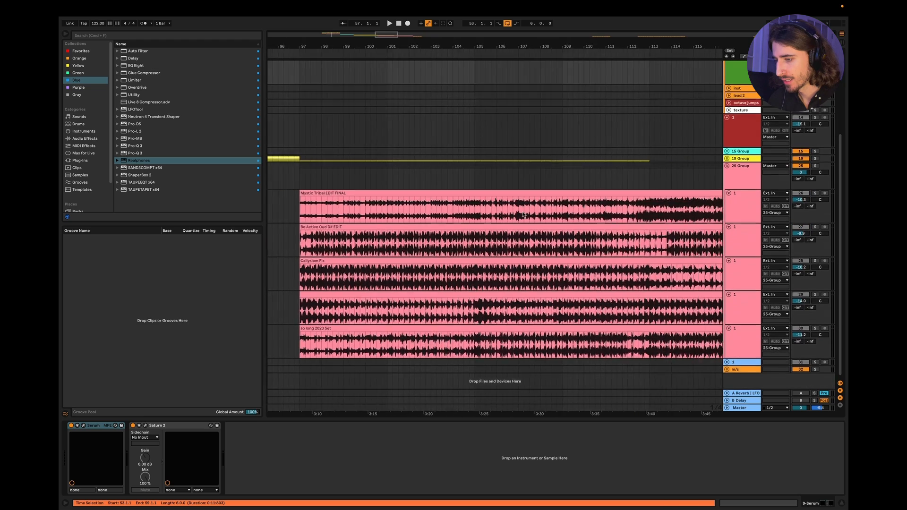
{"action": "scroll", "coordinate": [523, 215], "scroll_direction": "down", "scroll_amount": 5}
{"action": "left_click", "coordinate": [727, 180]}
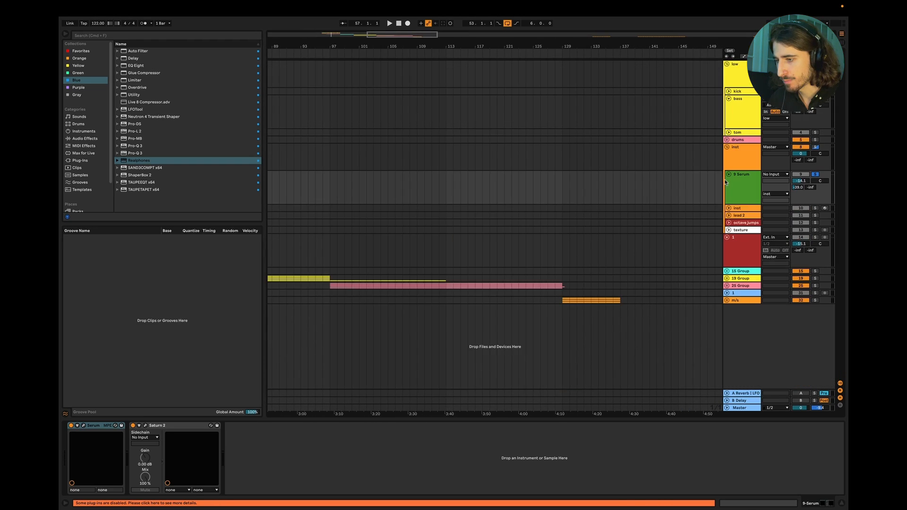
Switch to the Accent layering slide and select the row of green Main Melody squares.
{"action": "scroll", "coordinate": [486, 234], "scroll_direction": "left", "scroll_amount": 10}
{"action": "key", "text": "super+Tab"}
{"action": "key", "text": "super+Tab"}
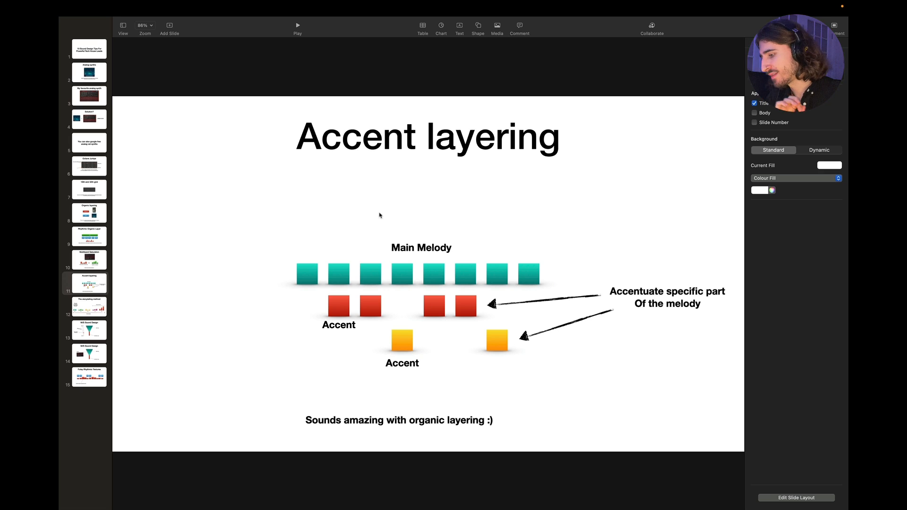
{"action": "left_click_drag", "start_coordinate": [273, 283], "coordinate": [547, 279]}
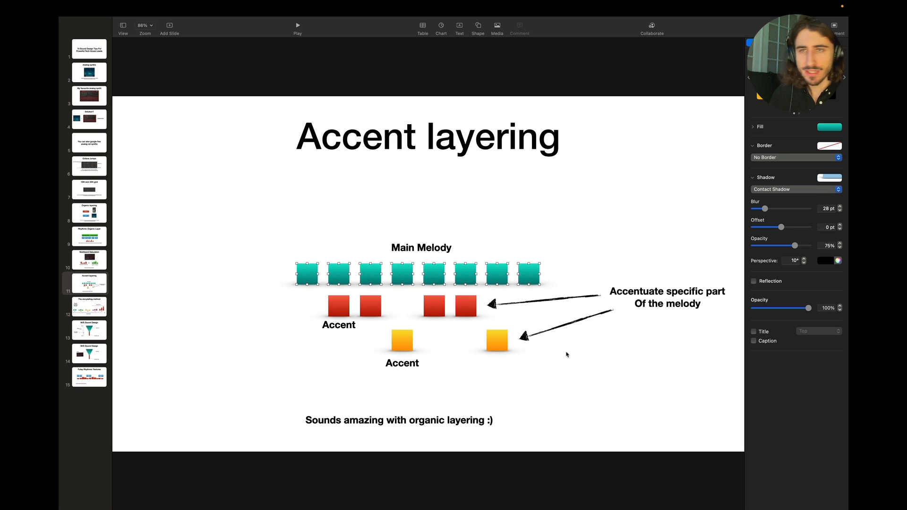
Switch to Ableton Live, hide the device view and show the 42 Eyes 2023 Remake v7 clip in the arrangement.
{"action": "key", "text": "super+Tab"}
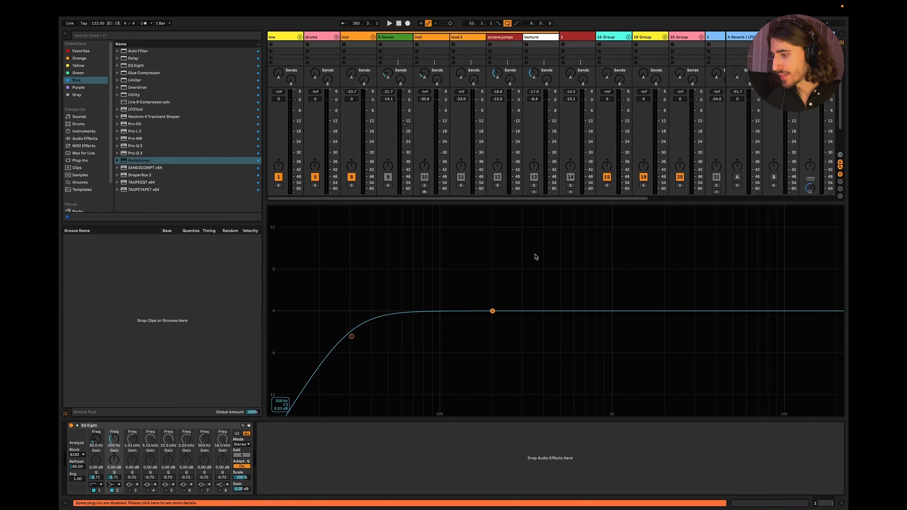
{"action": "left_click", "coordinate": [841, 504]}
{"action": "key", "text": "Tab"}
{"action": "scroll", "coordinate": [589, 281], "scroll_direction": "right", "scroll_amount": 2}
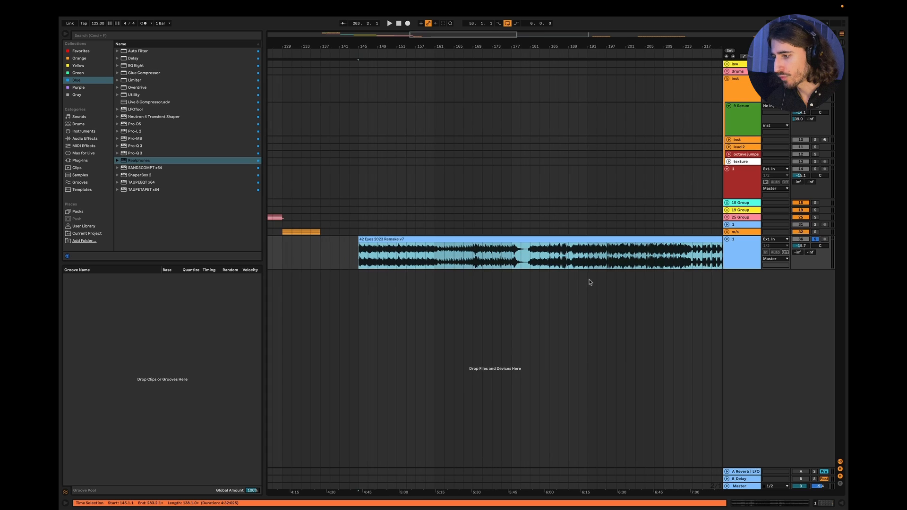
{"action": "scroll", "coordinate": [525, 251], "scroll_direction": "right", "scroll_amount": 2}
{"action": "scroll", "coordinate": [525, 251], "scroll_direction": "right", "scroll_amount": 1}
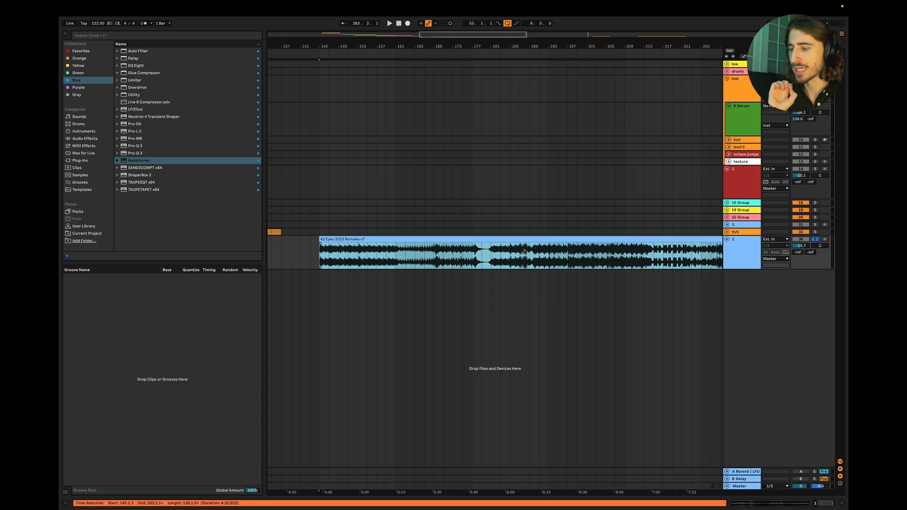
{"action": "scroll", "coordinate": [498, 248], "scroll_direction": "up", "scroll_amount": 5}
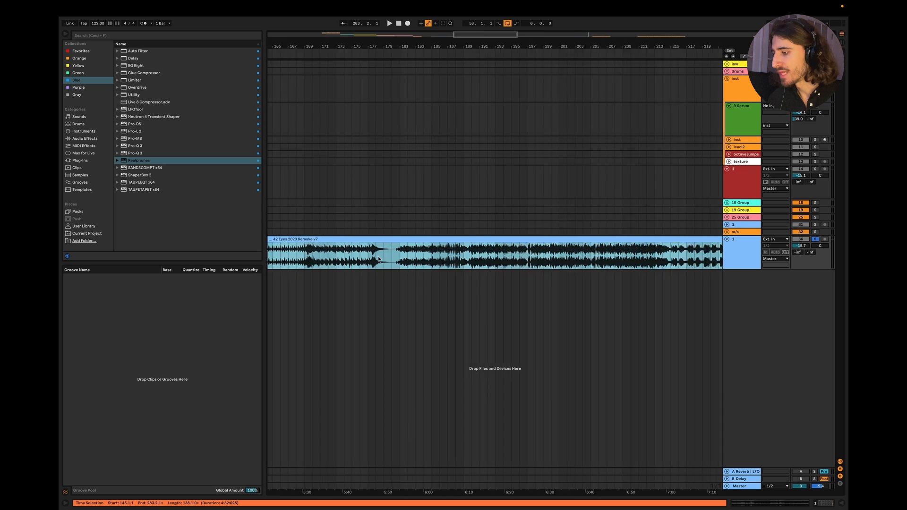
Play the 42 Eyes 2023 Remake v7 clip from bars 179, 174 and 176, raising its track volume to about -10.3 dB.
{"action": "left_click", "coordinate": [390, 250]}
{"action": "key", "text": "space"}
{"action": "scroll", "coordinate": [407, 271], "scroll_direction": "left", "scroll_amount": 3}
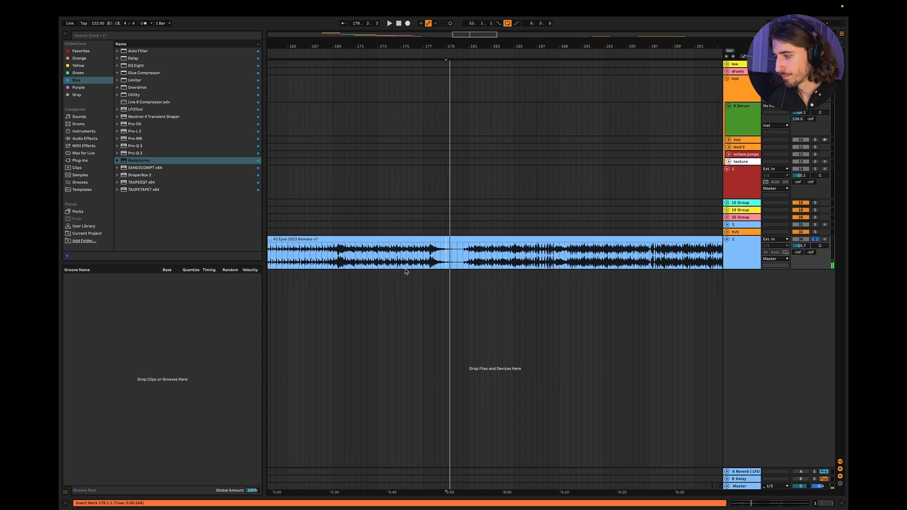
{"action": "left_click", "coordinate": [390, 261]}
{"action": "key", "text": "space"}
{"action": "key", "text": "space"}
{"action": "left_click_drag", "start_coordinate": [795, 246], "coordinate": [795, 240]}
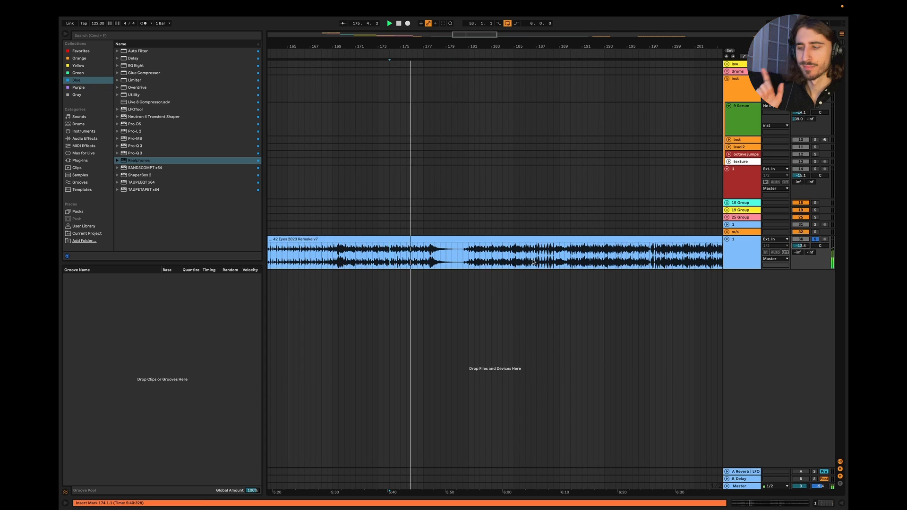
{"action": "left_click", "coordinate": [408, 262]}
{"action": "key", "text": "space"}
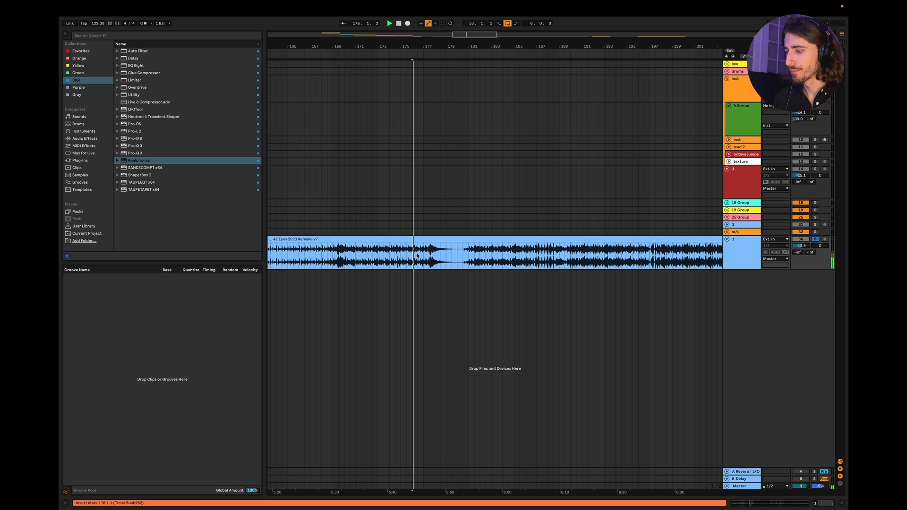
{"action": "left_click_drag", "start_coordinate": [799, 246], "coordinate": [803, 247]}
Play the 42 Eyes 2023 Remake v7 clip from bar 184 and follow the section after the break.
{"action": "scroll", "coordinate": [516, 280], "scroll_direction": "left", "scroll_amount": 2}
{"action": "left_click", "coordinate": [524, 258]}
{"action": "key", "text": "space"}
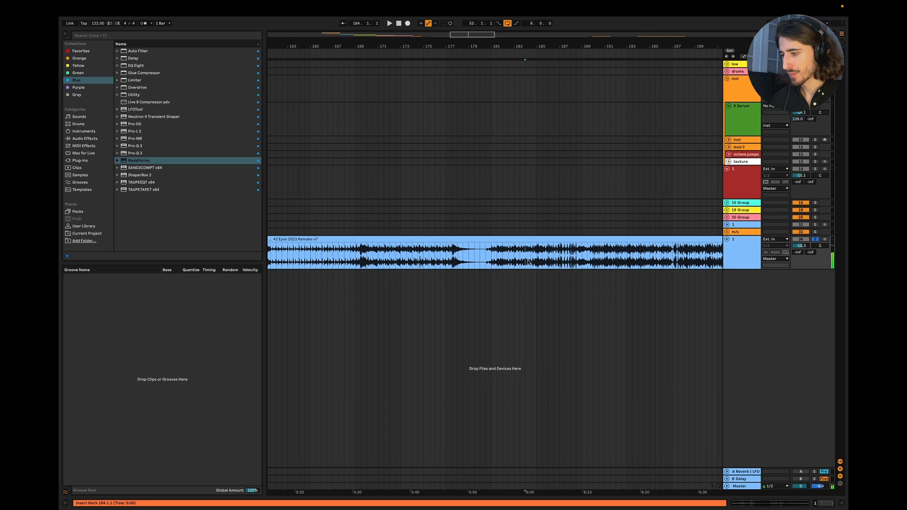
{"action": "scroll", "coordinate": [522, 258], "scroll_direction": "right", "scroll_amount": 4}
{"action": "left_click", "coordinate": [468, 256]}
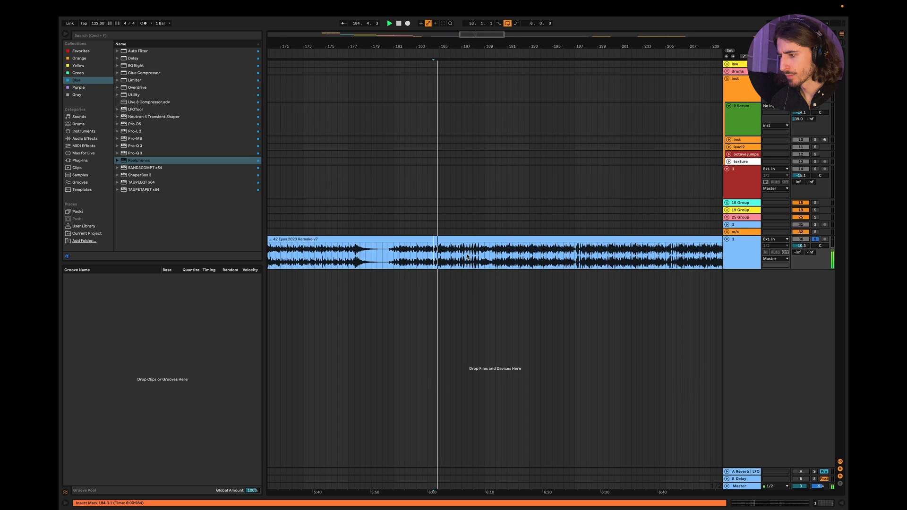
{"action": "scroll", "coordinate": [467, 257], "scroll_direction": "right", "scroll_amount": 3}
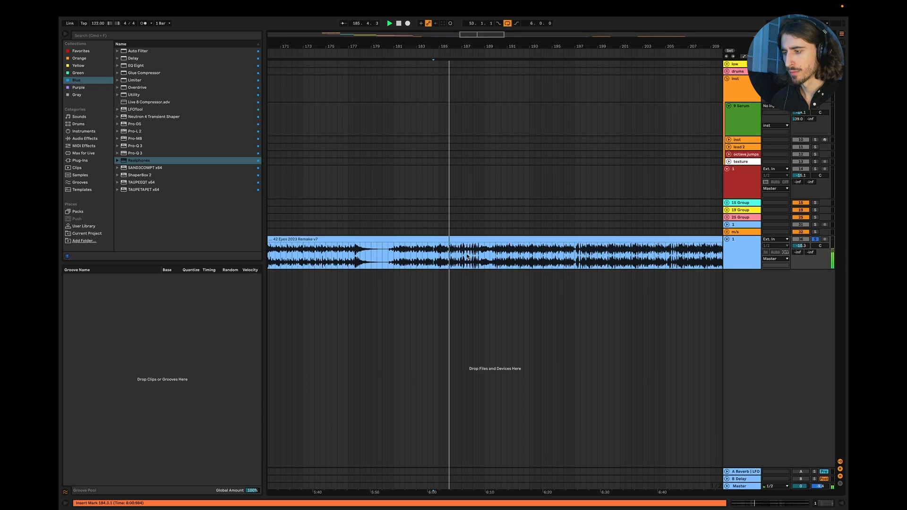
{"action": "scroll", "coordinate": [468, 256], "scroll_direction": "up", "scroll_amount": 3}
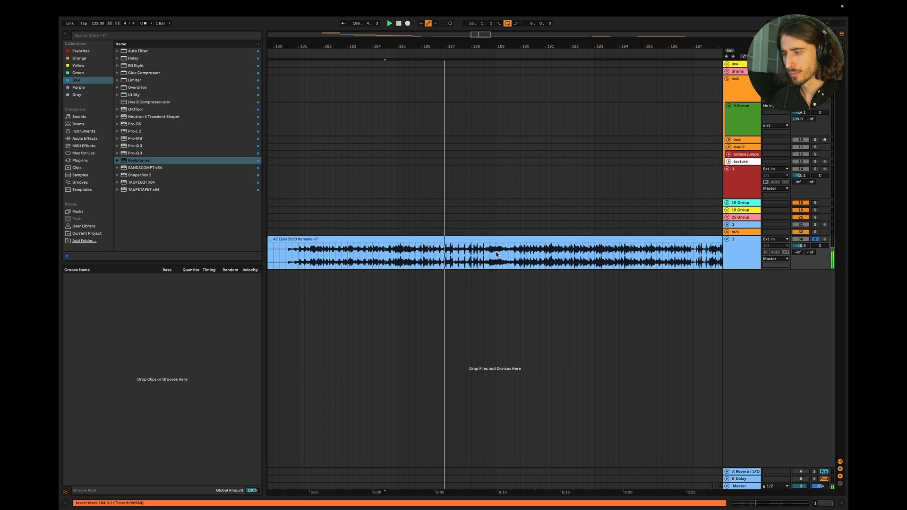
{"action": "scroll", "coordinate": [486, 255], "scroll_direction": "down", "scroll_amount": 2}
{"action": "scroll", "coordinate": [504, 256], "scroll_direction": "right", "scroll_amount": 2}
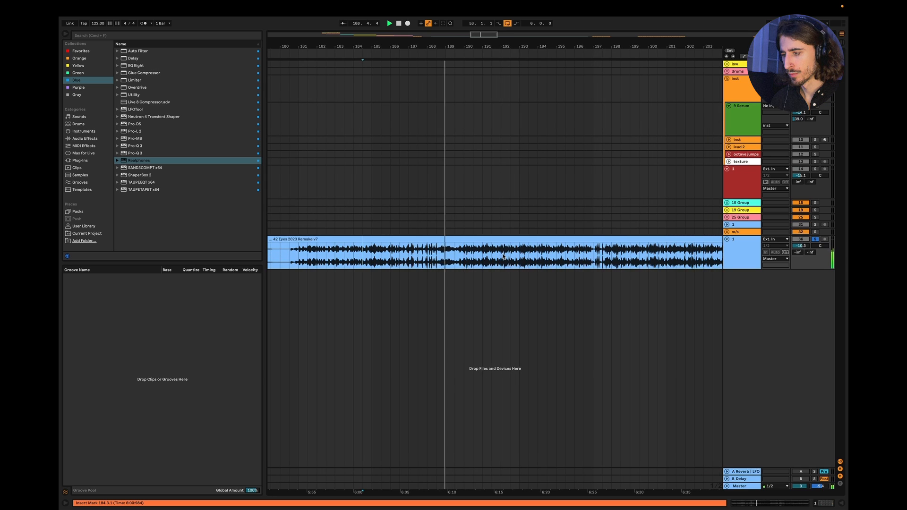
Play the 42 Eyes 2023 Remake v7 clip from bar 196, after placing the insert marker at bars 190 and 193.
{"action": "scroll", "coordinate": [503, 256], "scroll_direction": "right", "scroll_amount": 2}
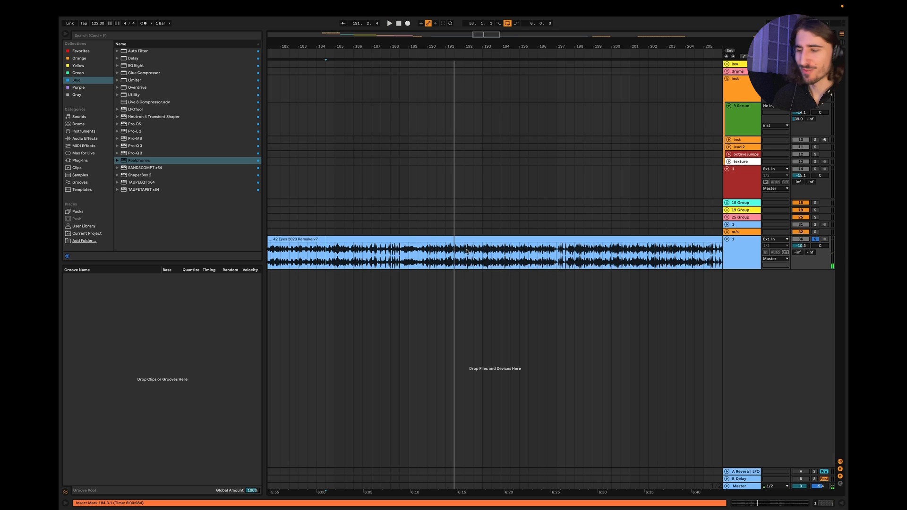
{"action": "left_click", "coordinate": [436, 256]}
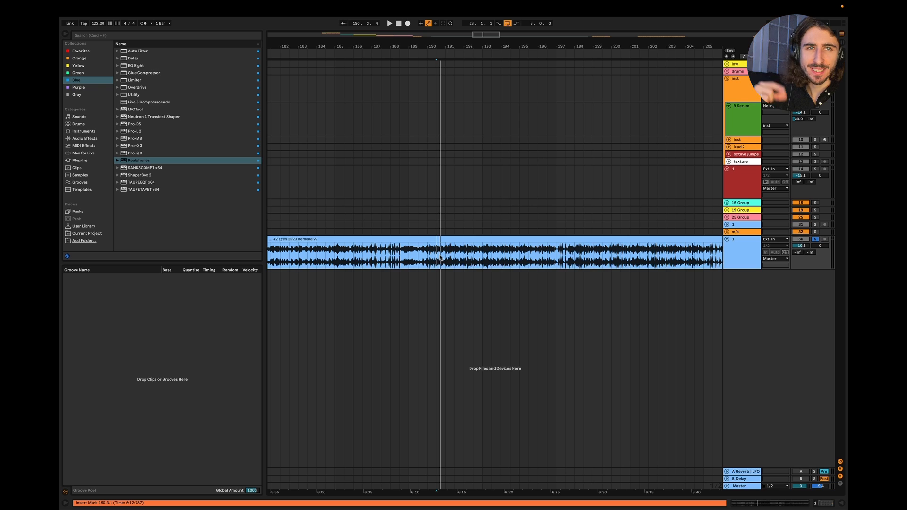
{"action": "left_click", "coordinate": [479, 253]}
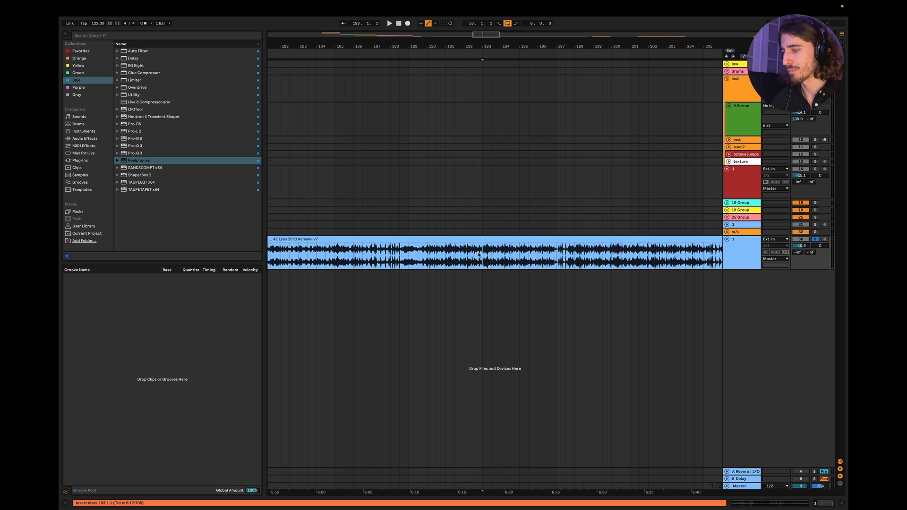
{"action": "scroll", "coordinate": [558, 271], "scroll_direction": "up", "scroll_amount": 4}
{"action": "scroll", "coordinate": [558, 271], "scroll_direction": "right", "scroll_amount": 3}
{"action": "key", "text": "space"}
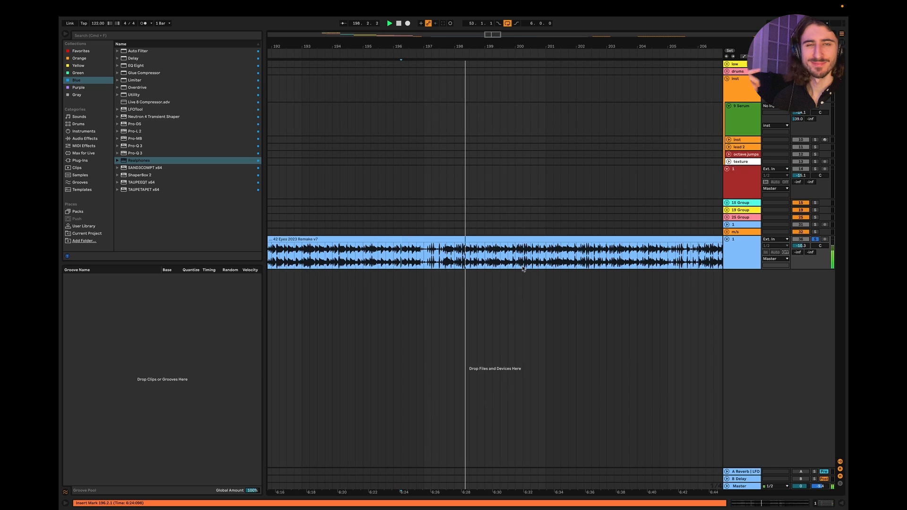
{"action": "scroll", "coordinate": [522, 269], "scroll_direction": "right", "scroll_amount": 1}
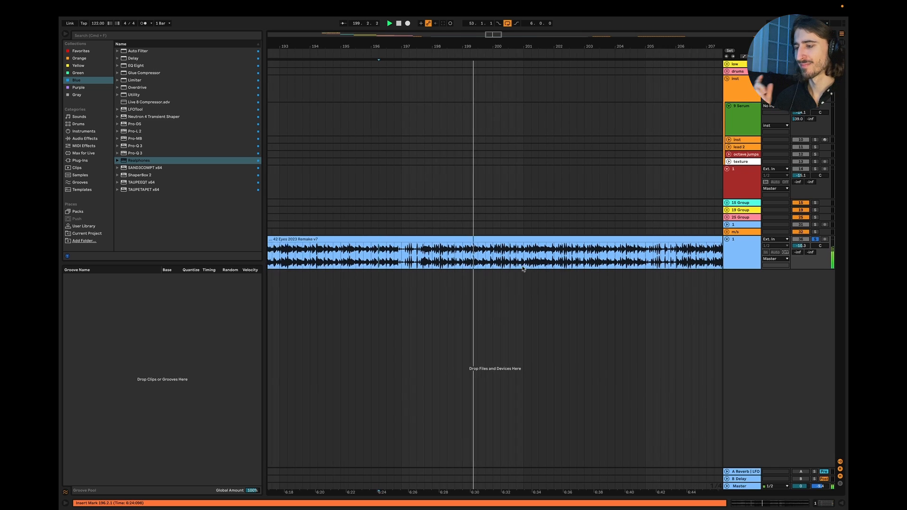
{"action": "scroll", "coordinate": [522, 269], "scroll_direction": "down", "scroll_amount": 3}
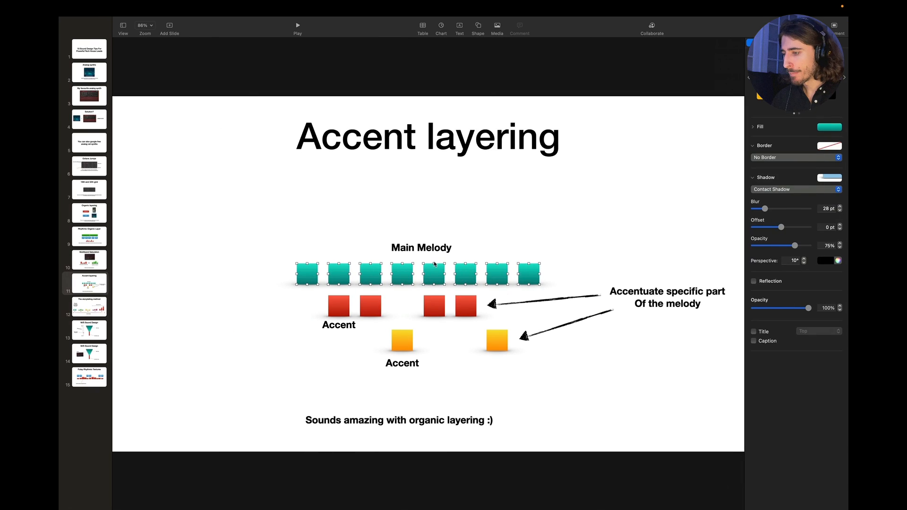
Switch to the Accent layering slide in Keynote and select the row of red Accent squares.
{"action": "left_click_drag", "start_coordinate": [304, 313], "coordinate": [475, 311]}
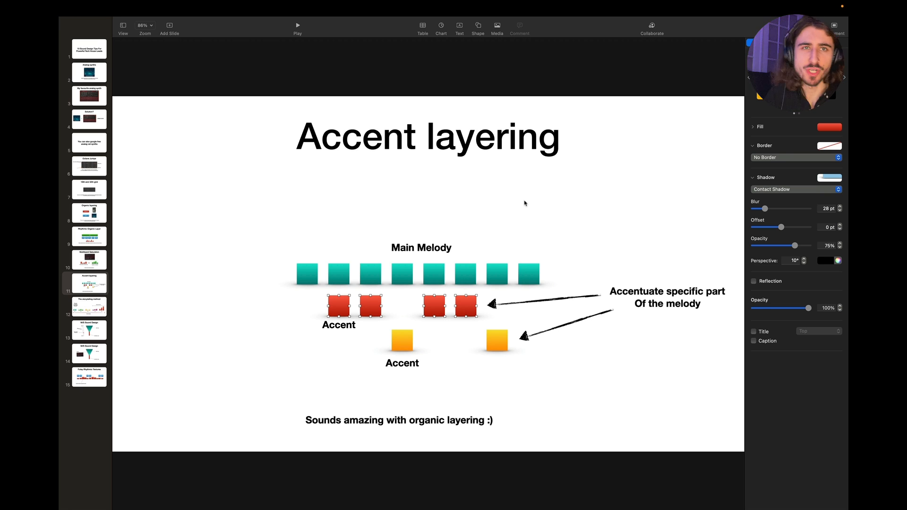
Switch to Ableton Live and play the 42 Eyes 2023 Remake v7 clip from bar 228.
{"action": "key", "text": "super+Tab"}
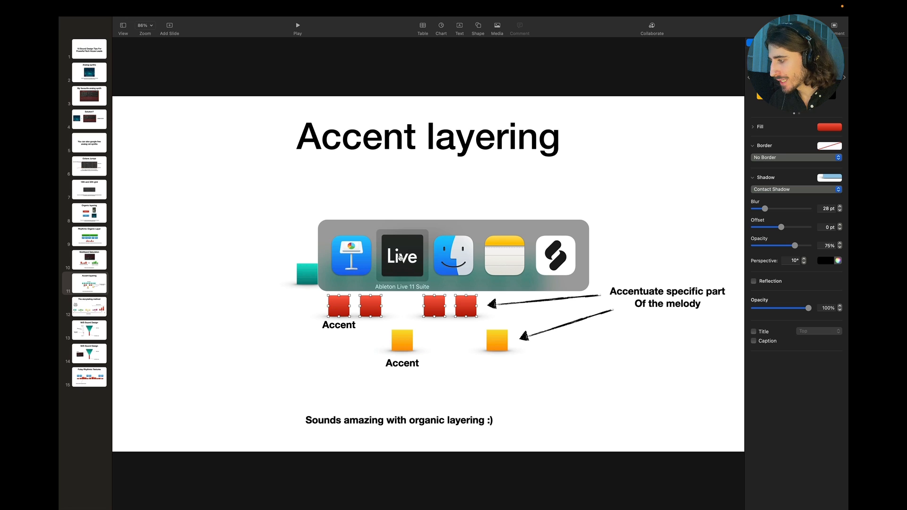
{"action": "left_click", "coordinate": [400, 257]}
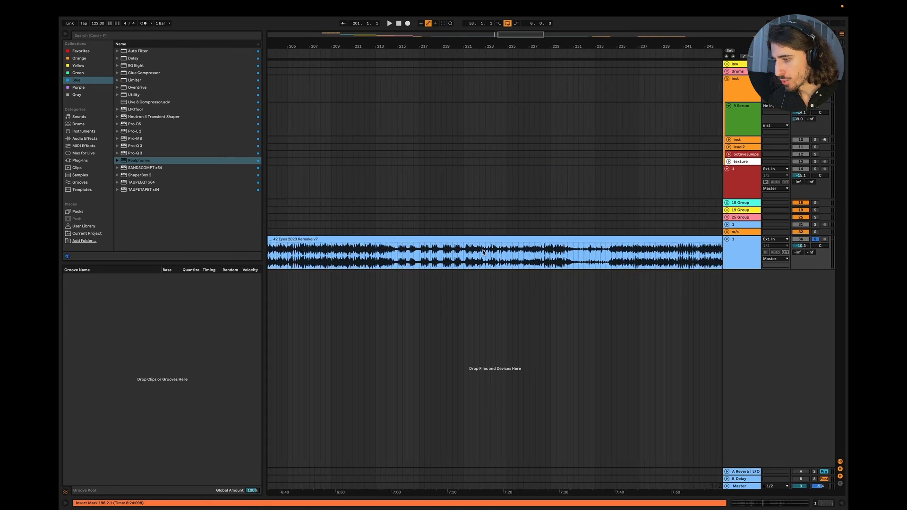
{"action": "scroll", "coordinate": [483, 252], "scroll_direction": "right", "scroll_amount": 5}
{"action": "scroll", "coordinate": [553, 259], "scroll_direction": "down", "scroll_amount": 2}
{"action": "scroll", "coordinate": [576, 262], "scroll_direction": "up", "scroll_amount": 2}
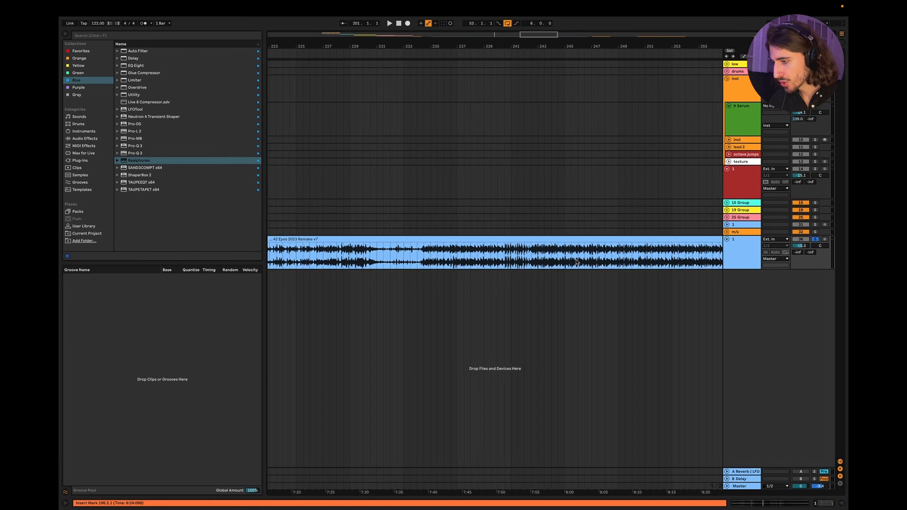
{"action": "key", "text": "space"}
{"action": "scroll", "coordinate": [379, 257], "scroll_direction": "up", "scroll_amount": 3}
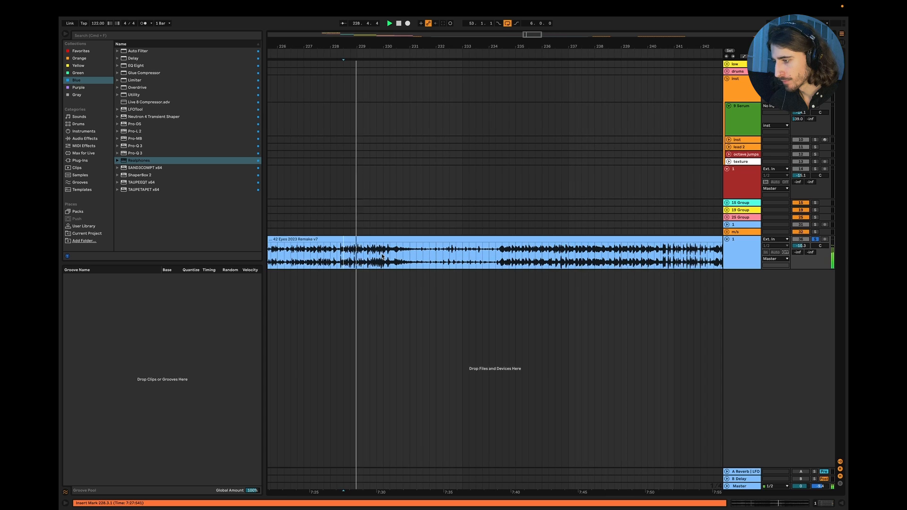
Replay the section before the breakdown from position 227.4.1 and again from bar 228.
{"action": "scroll", "coordinate": [373, 256], "scroll_direction": "left", "scroll_amount": 2}
{"action": "left_click", "coordinate": [333, 253]}
{"action": "key", "text": "space"}
{"action": "key", "text": "space"}
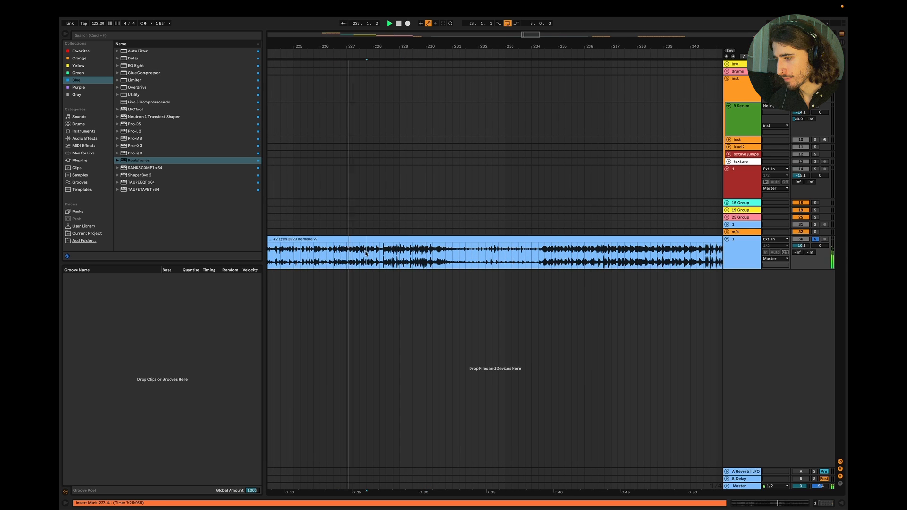
{"action": "left_click", "coordinate": [372, 255]}
{"action": "scroll", "coordinate": [371, 255], "scroll_direction": "down", "scroll_amount": 2}
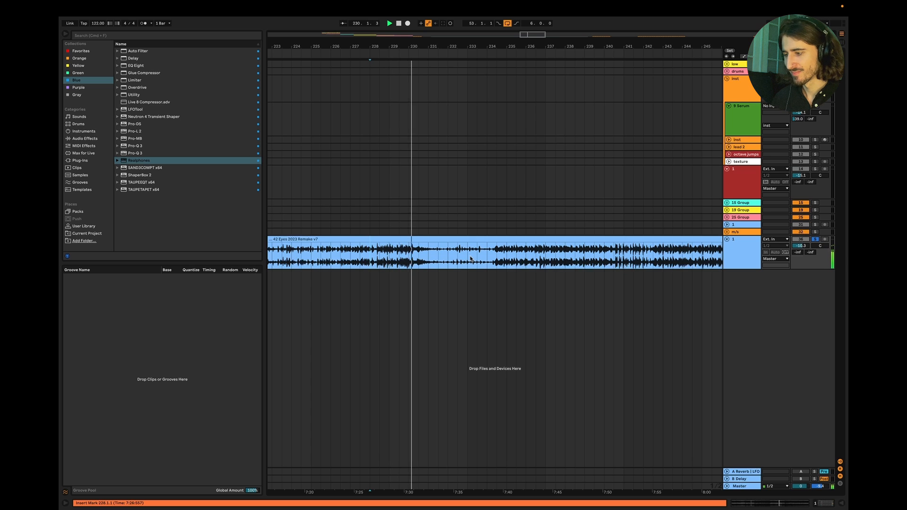
Move playback ahead to bar 234 and position 240.3.1, finishing with the insert marker at bar 240.
{"action": "left_click", "coordinate": [488, 257]}
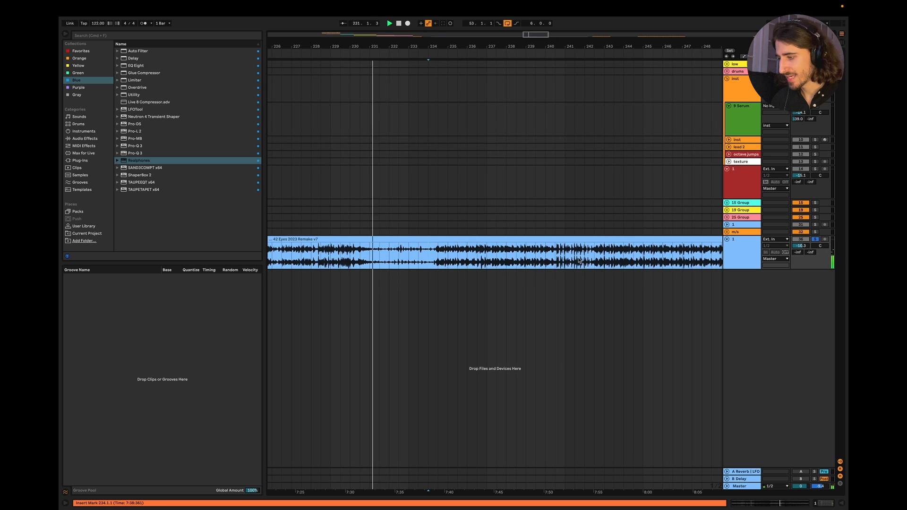
{"action": "left_click", "coordinate": [555, 262]}
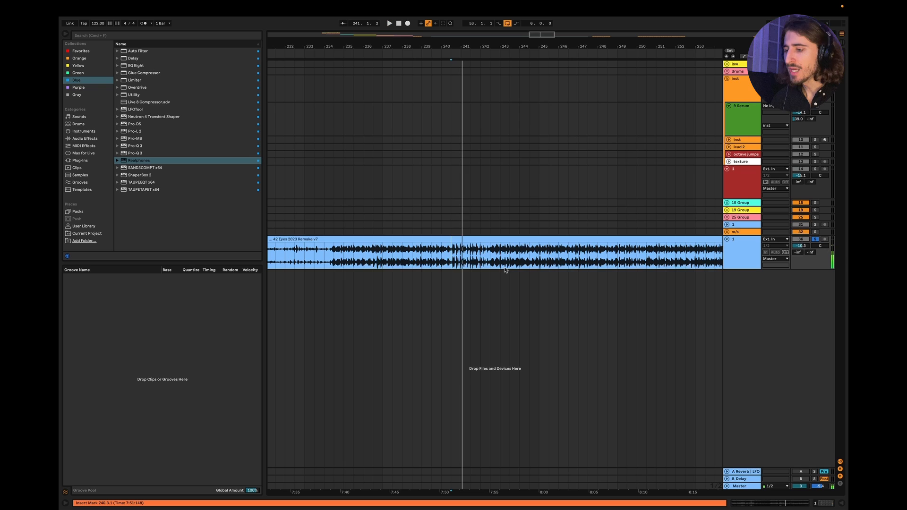
{"action": "left_click", "coordinate": [443, 252]}
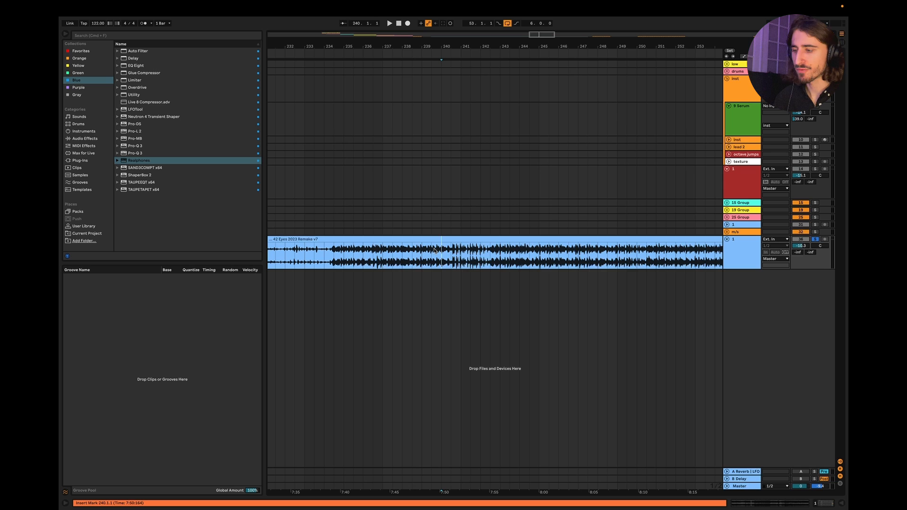
Play the lead section of the clip from position 240.3.1, continuing from 241.2.1 and 245.4.1.
{"action": "mouse_move", "coordinate": [581, 3]}
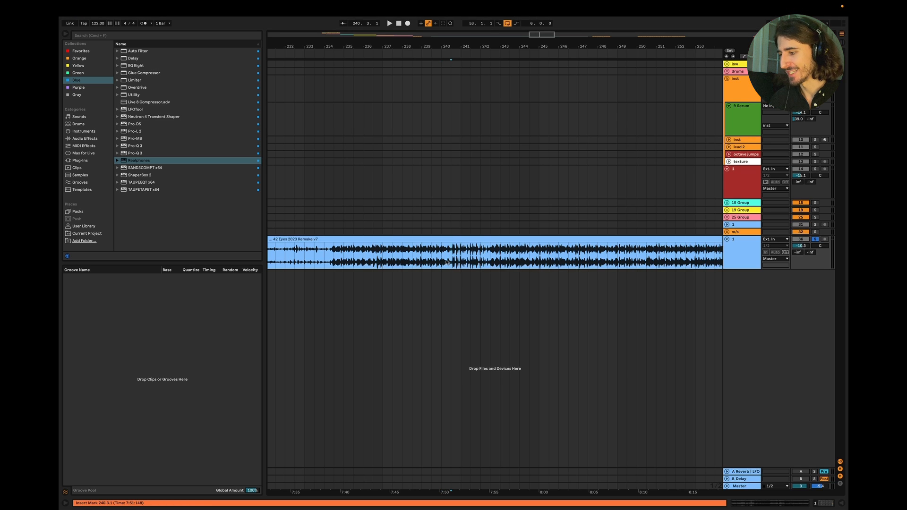
{"action": "key", "text": "space"}
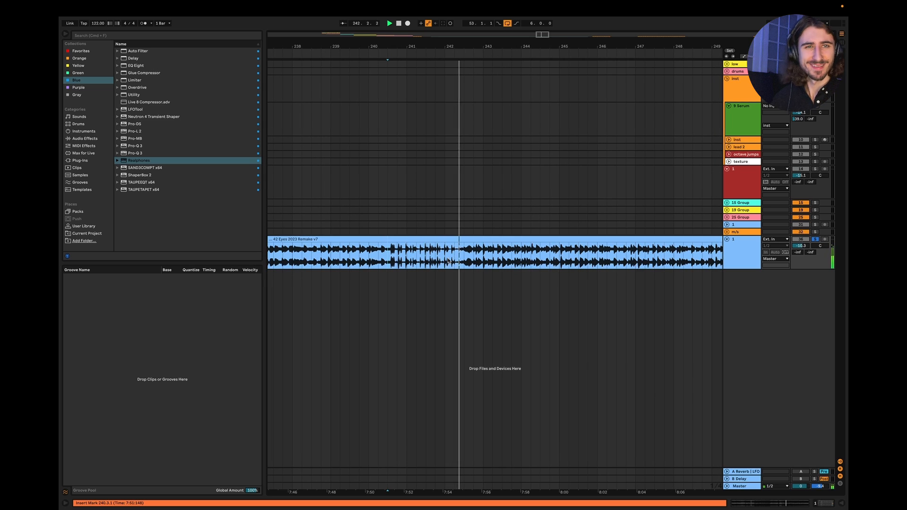
{"action": "left_click", "coordinate": [447, 260]}
{"action": "key", "text": "space"}
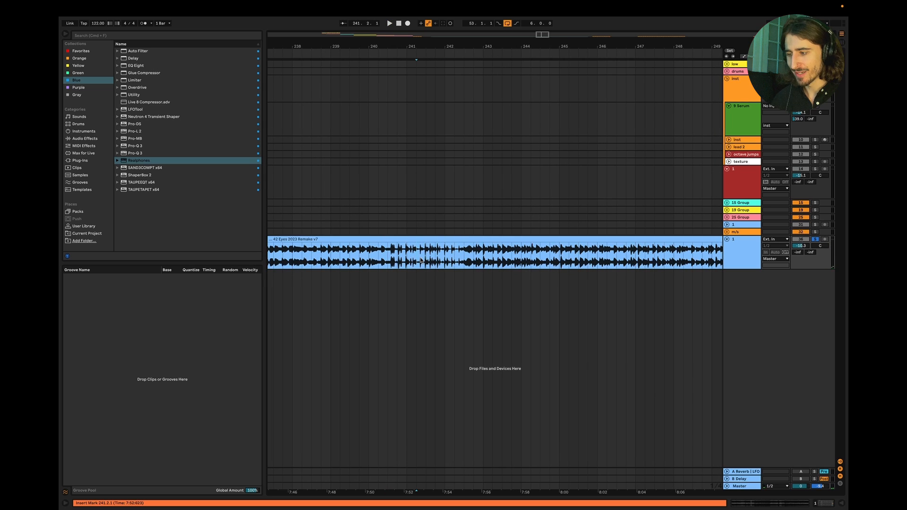
{"action": "key", "text": "space"}
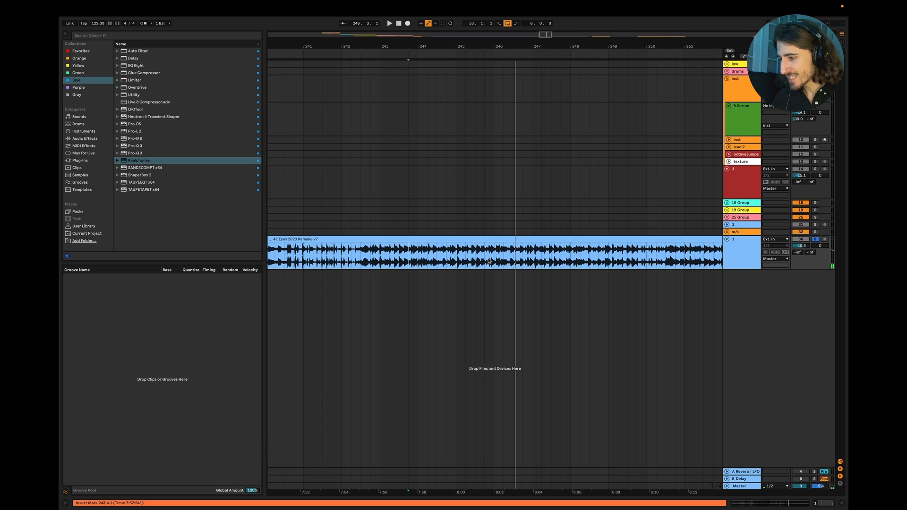
Return to the Accent layering slide in Keynote and select the green Main Melody row followed by the red Accent squares.
{"action": "key", "text": "super+Tab"}
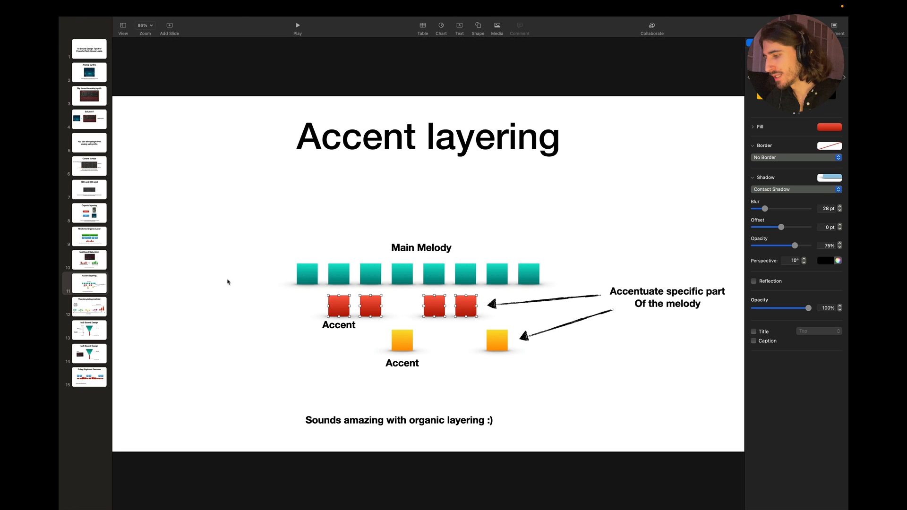
{"action": "left_click_drag", "start_coordinate": [227, 282], "coordinate": [543, 279]}
{"action": "left_click_drag", "start_coordinate": [306, 307], "coordinate": [456, 309]}
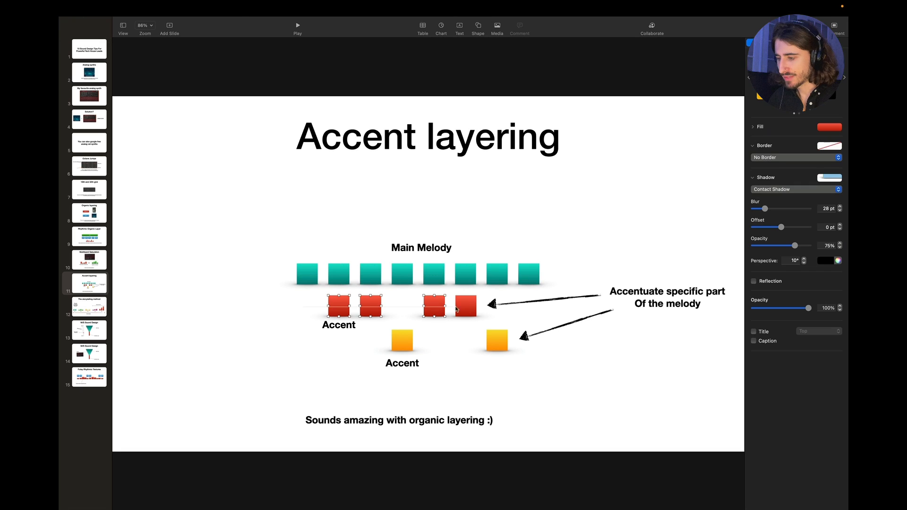